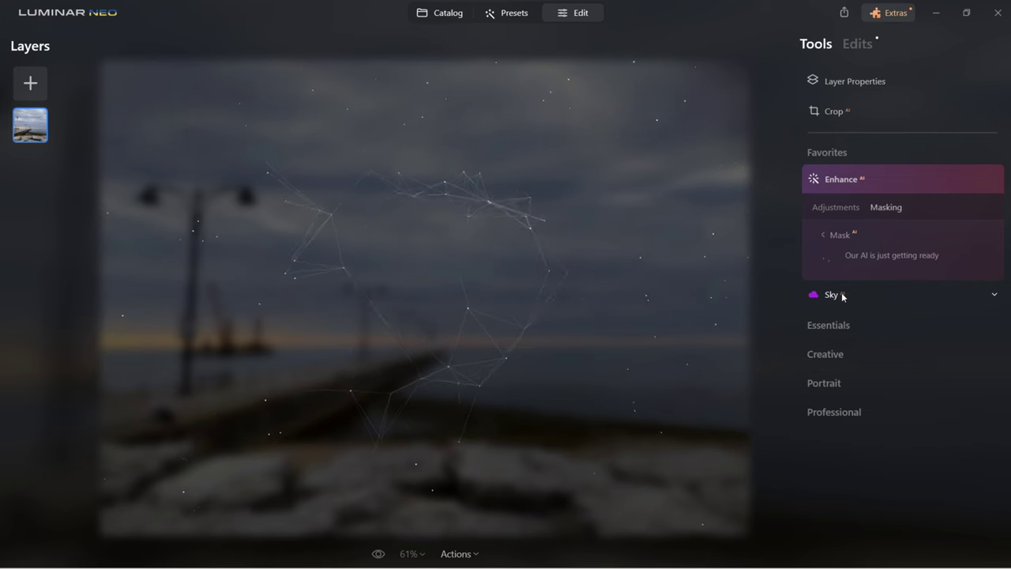
left_click(831, 294)
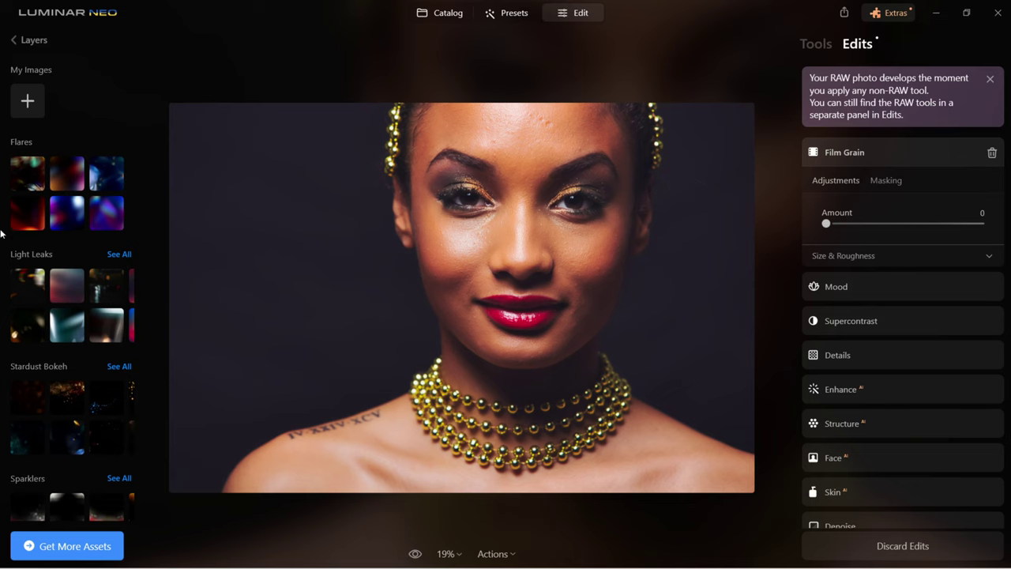
- Add a coloured flare and a gold Stardust Bokeh overlay above the portrait, and select the flare layer
left_click(34, 171)
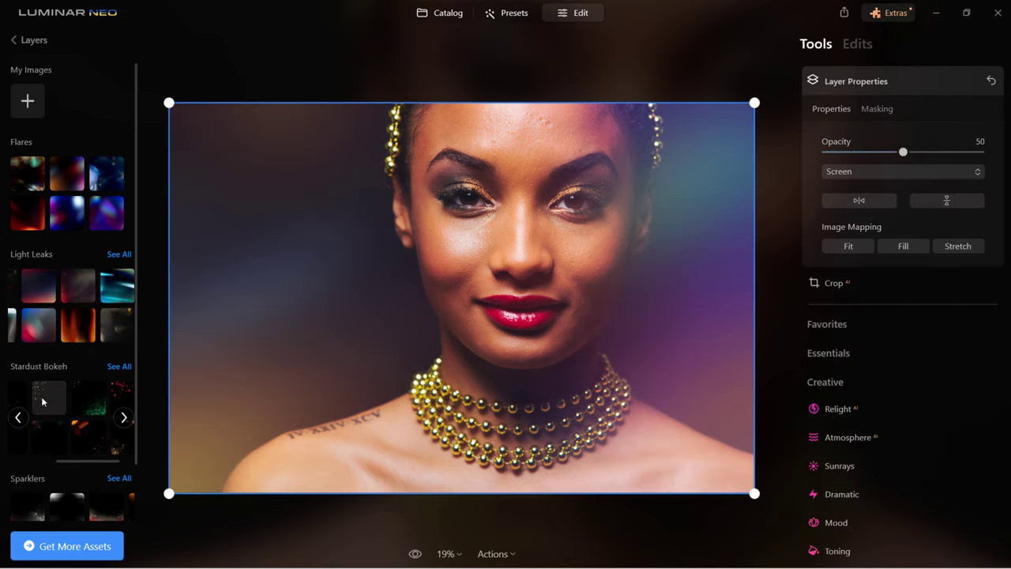
left_click(44, 401)
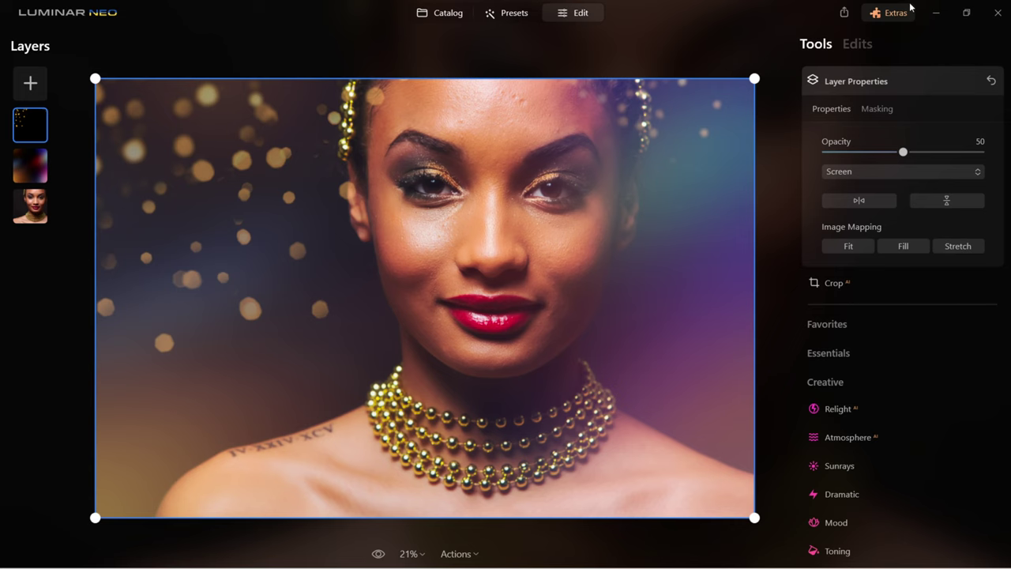
left_click(38, 167)
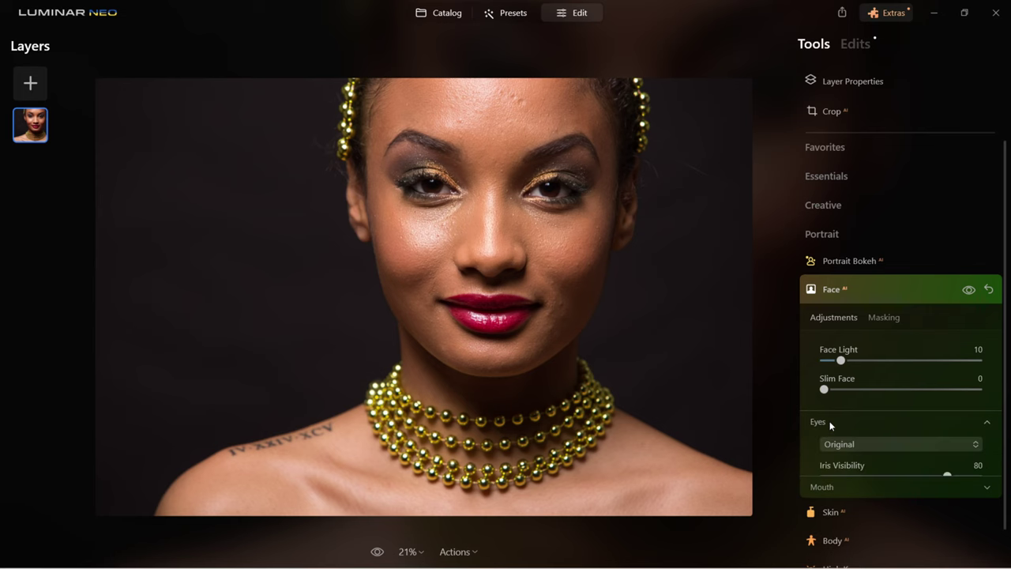
- Set the woman's eye colour to Blue in the Eyes settings of the Face AI tool
left_click(830, 426)
scroll(909, 398, "down", 3)
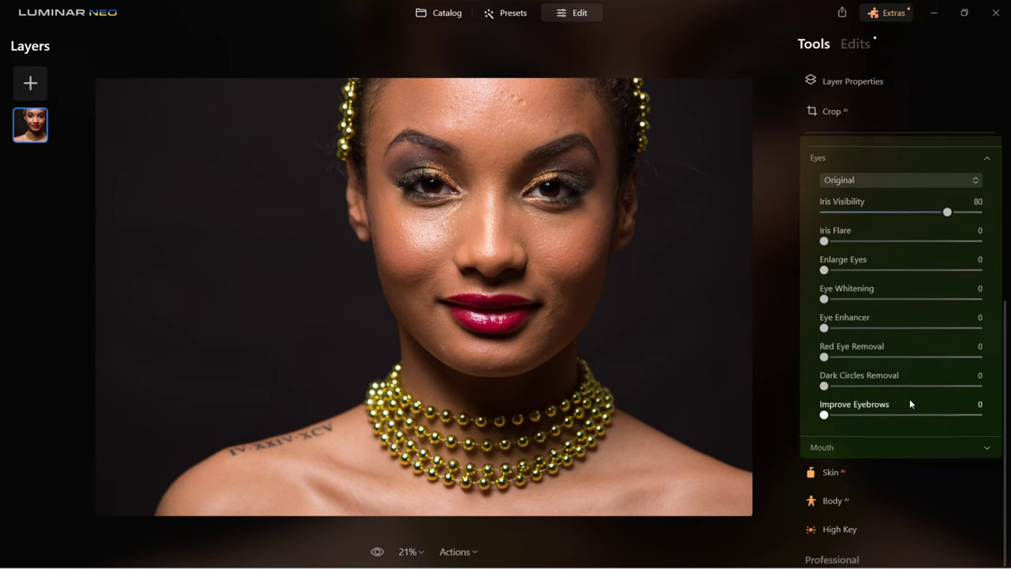
left_click(852, 179)
left_click(851, 225)
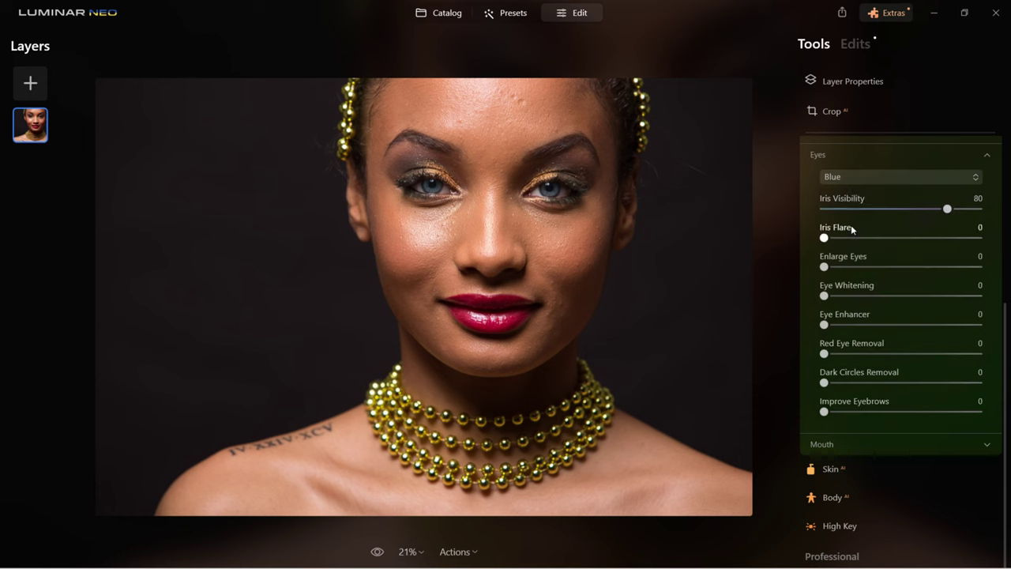
left_click(845, 182)
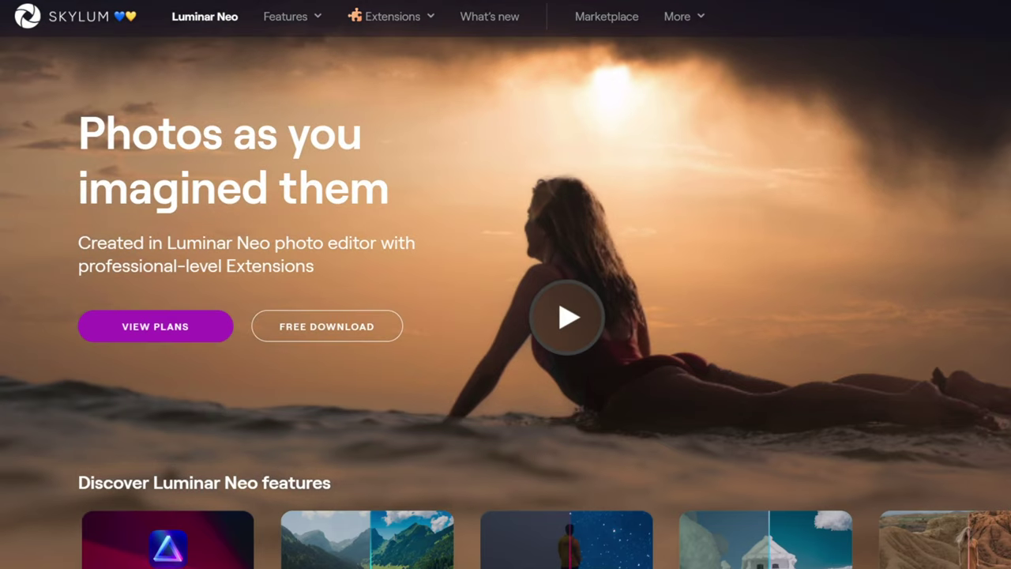
scroll(506, 285, "down", 6)
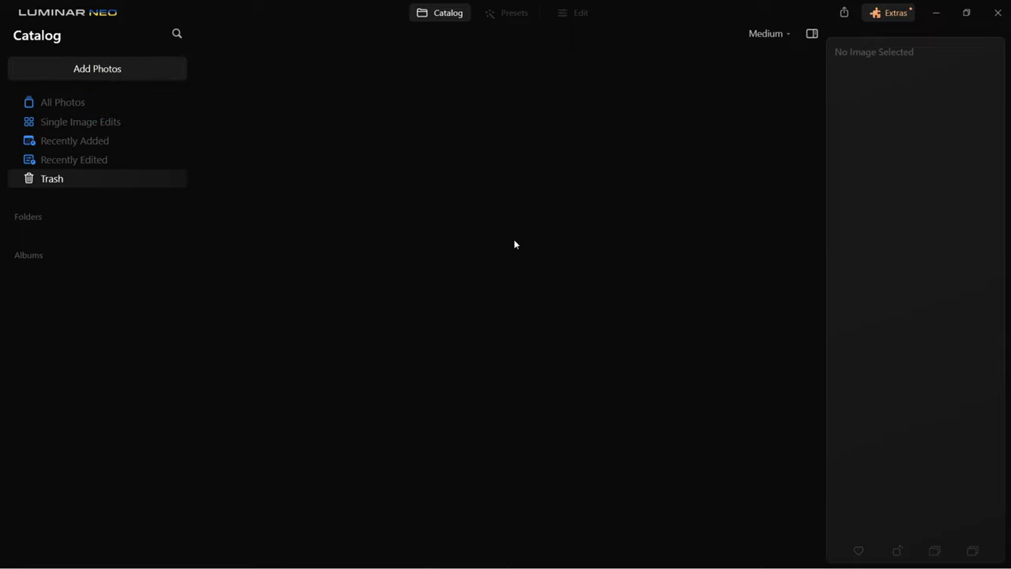
- Import images 01 to 11 from the NEO folder and return to the catalog overview
left_click(74, 69)
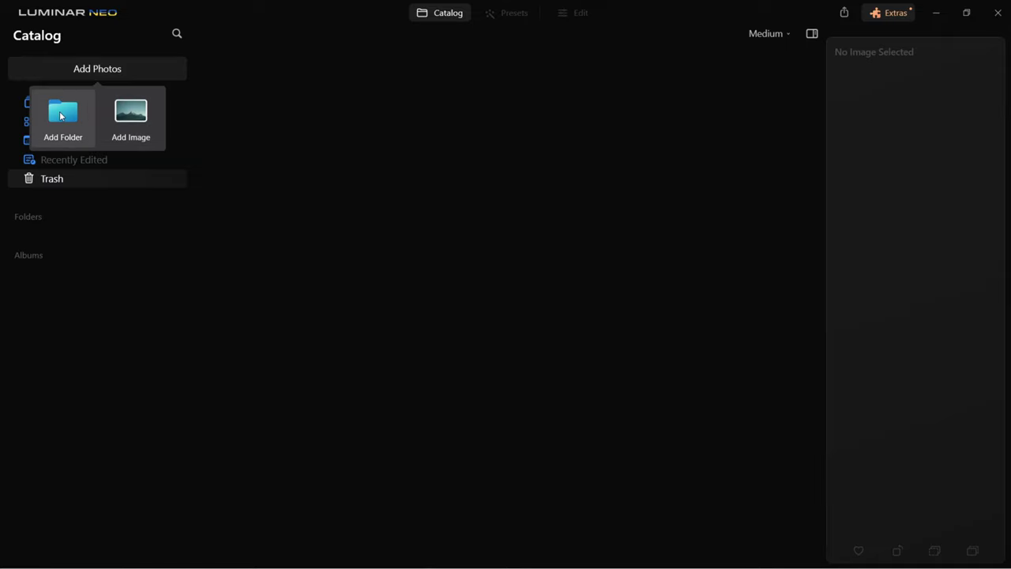
left_click(120, 118)
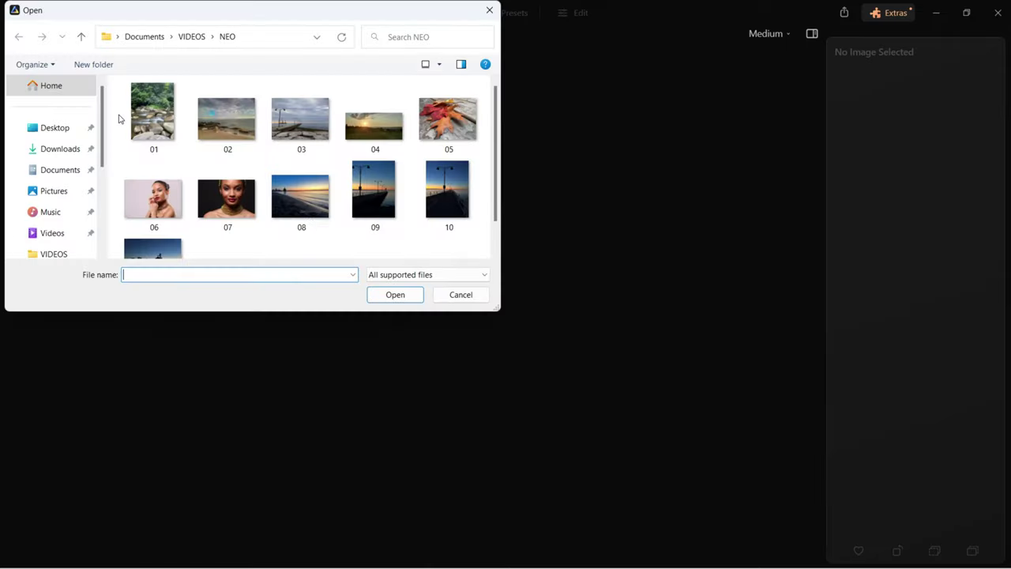
left_click(120, 118)
scroll(305, 199, "down", 1)
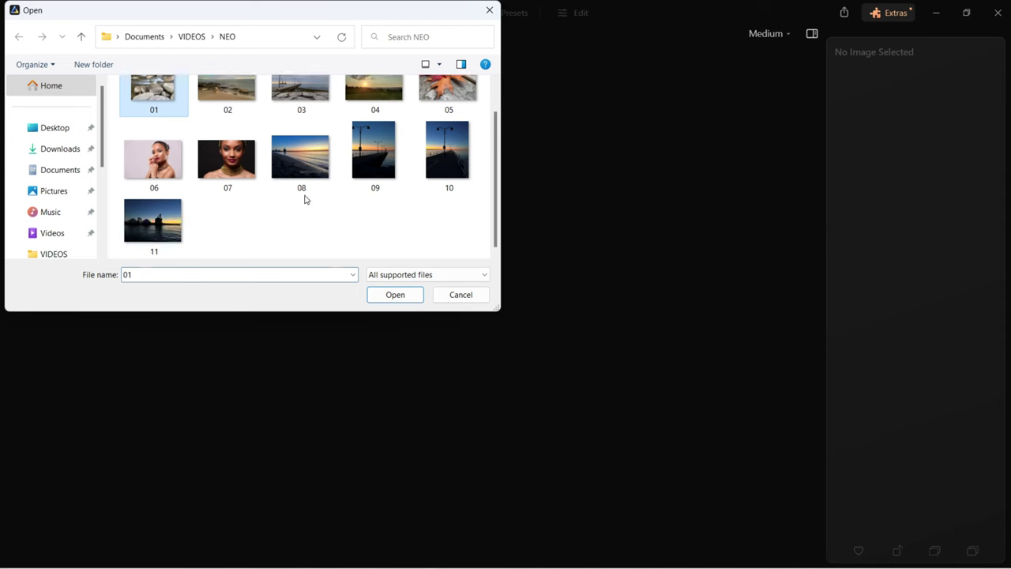
left_click(160, 224, "shift")
left_click(386, 297)
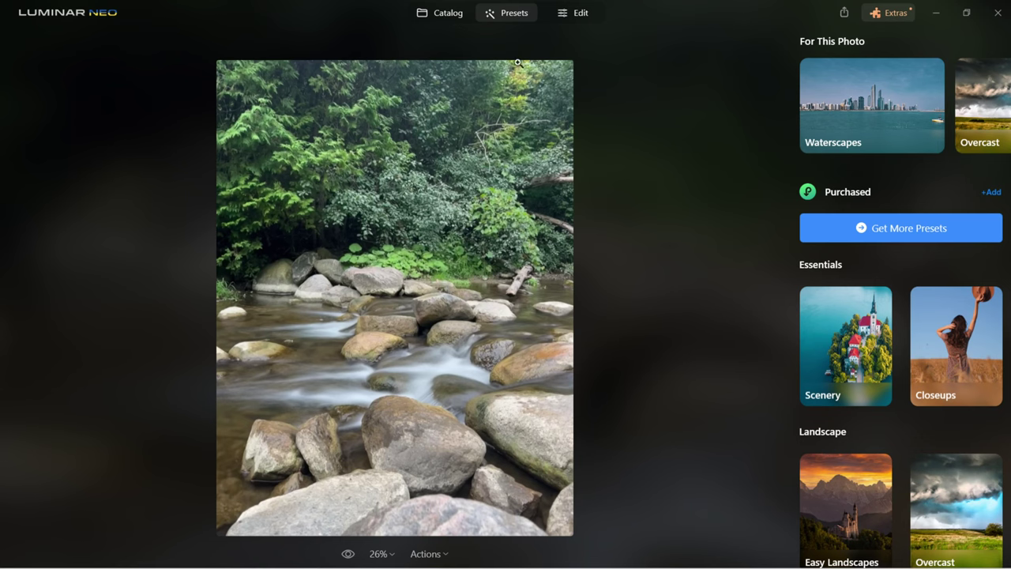
left_click(446, 14)
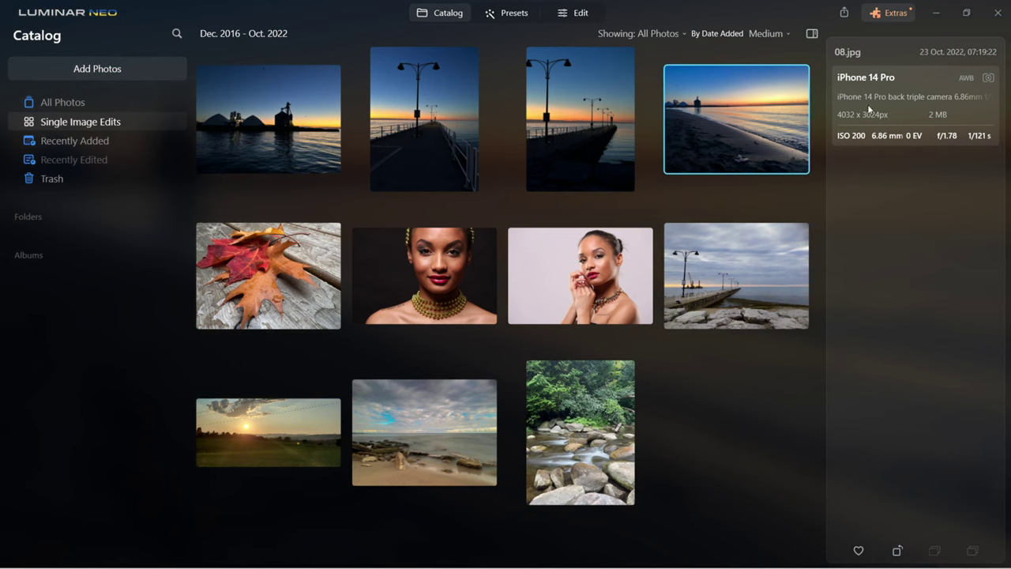
- Examine the beach sunset photo 08.jpg enlarged and close up, and return to the catalog grid
double_click(745, 118)
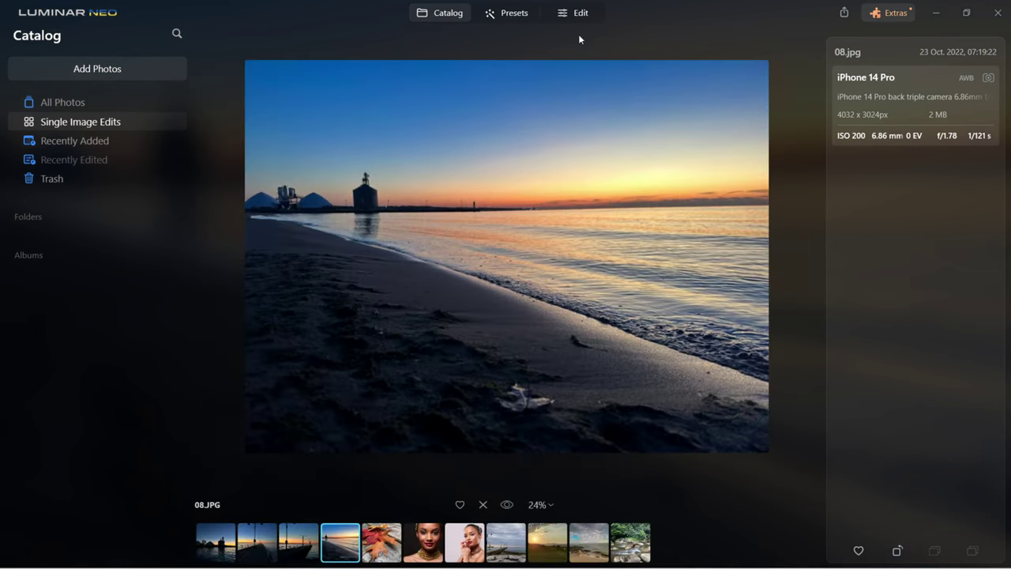
left_click(511, 226)
left_click_drag(332, 179, 716, 143)
left_click(514, 232)
double_click(509, 229)
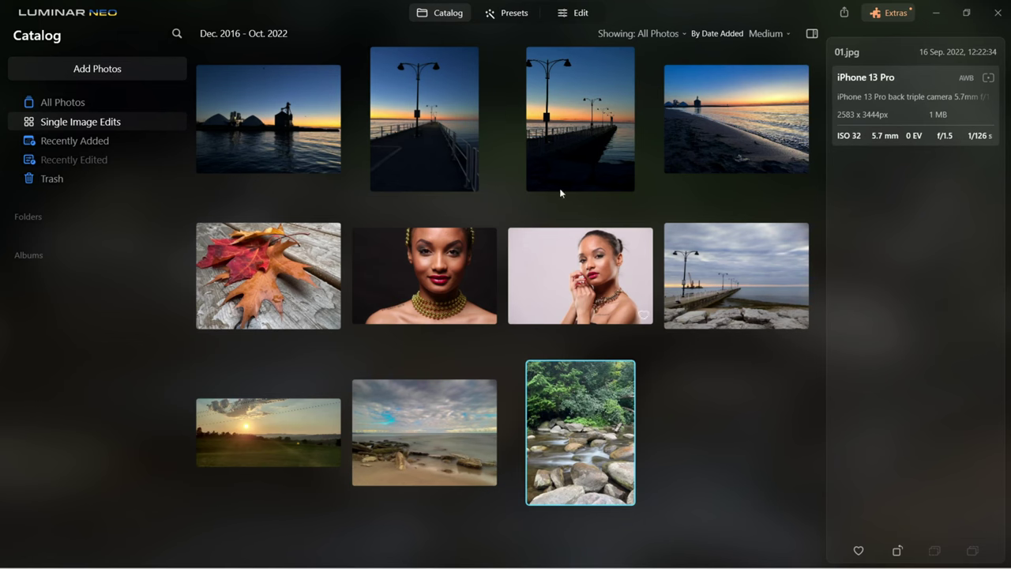
- Open the presets for the river photo 01.jpg and browse the collections suggested for it
left_click(516, 17)
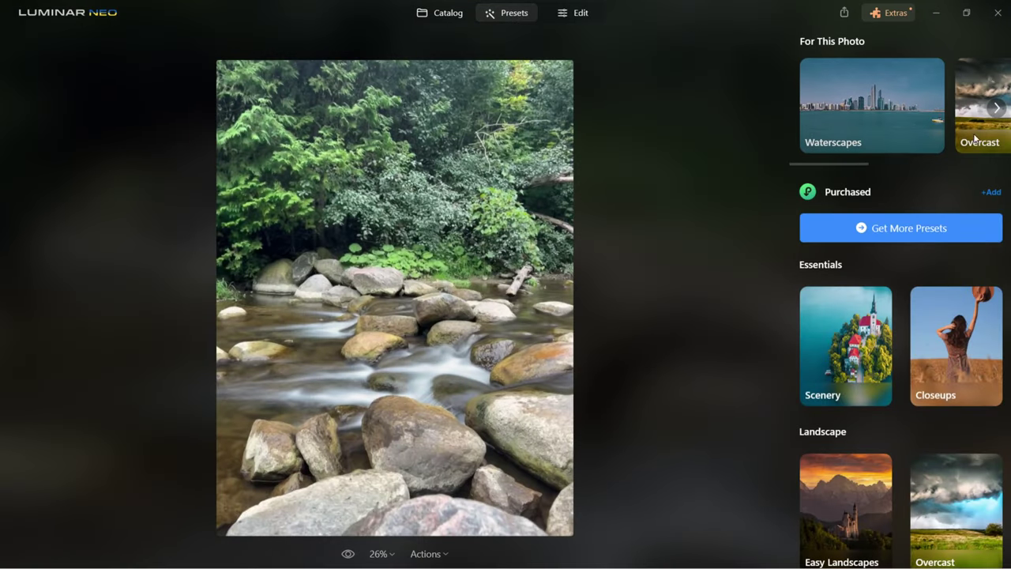
left_click(997, 109)
left_click(996, 111)
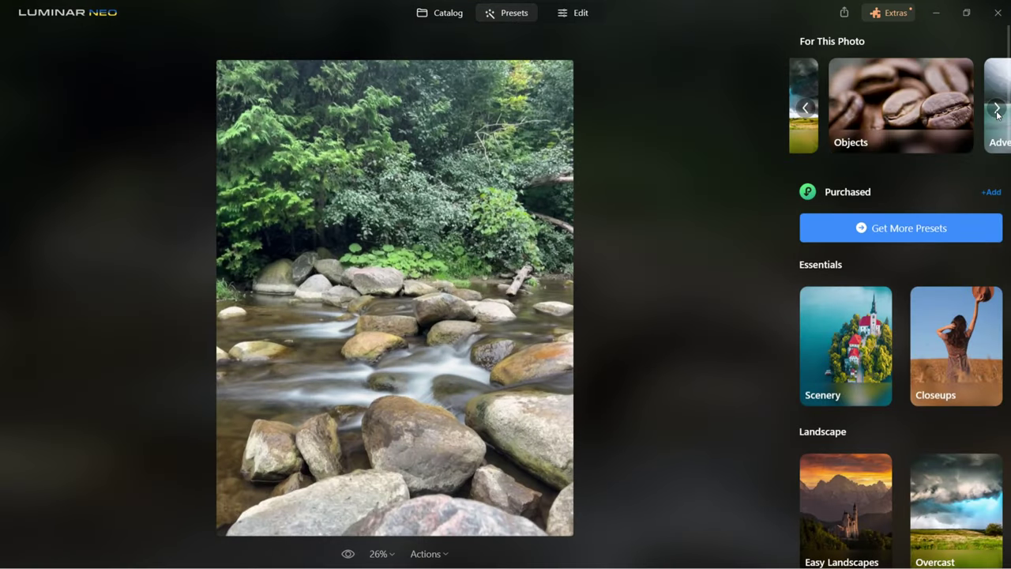
left_click(997, 110)
left_click(805, 108)
left_click(804, 107)
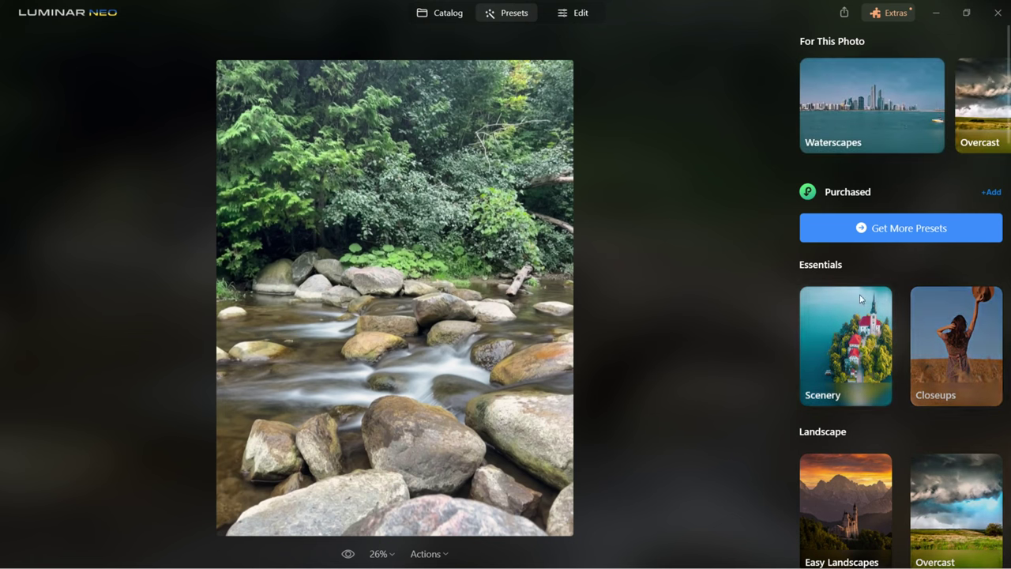
- Apply the Dark & Rich preset from the Waterscapes collection to the river photo and compare it with the original
left_click(824, 116)
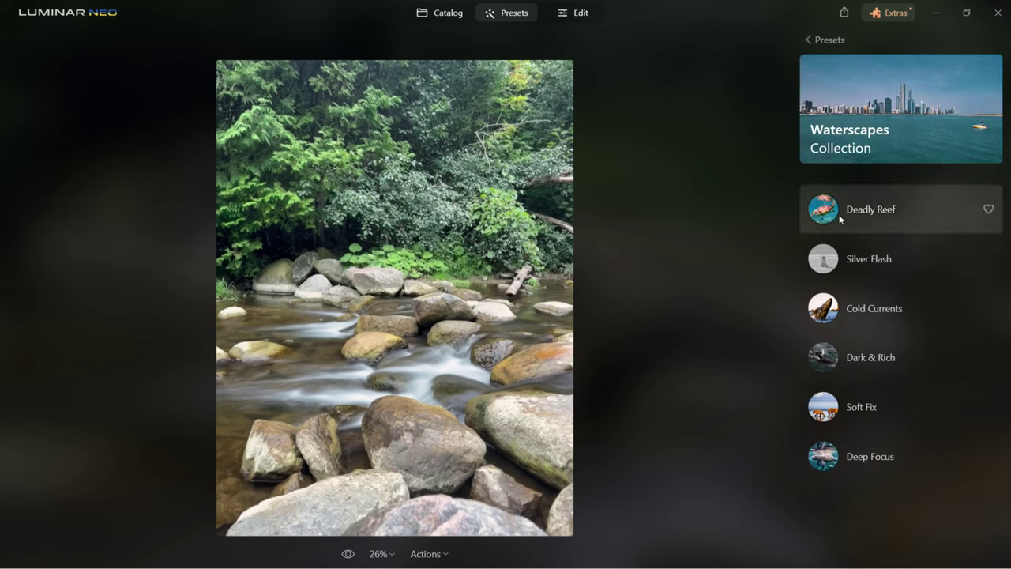
left_click(820, 360)
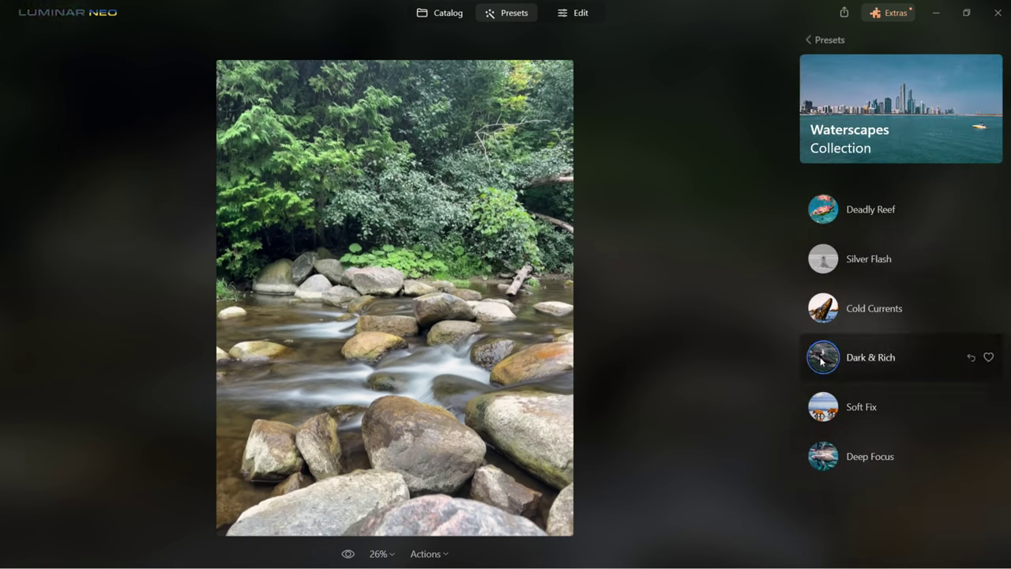
left_click(347, 555)
left_click(347, 554)
left_click(348, 555)
left_click(348, 554)
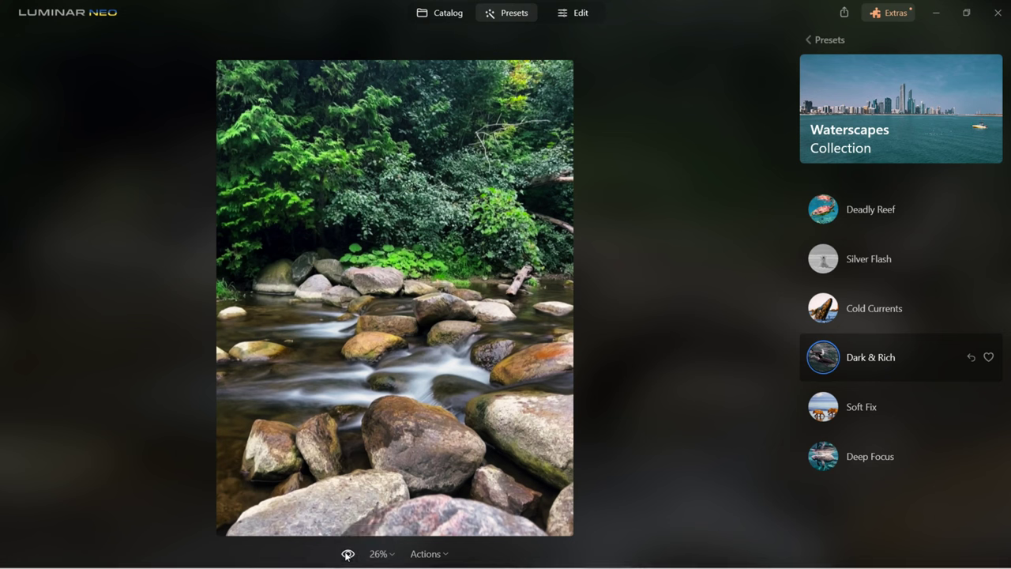
- Remove the Dark & Rich preset, reapply it and revert the river photo to its original
left_click(970, 359)
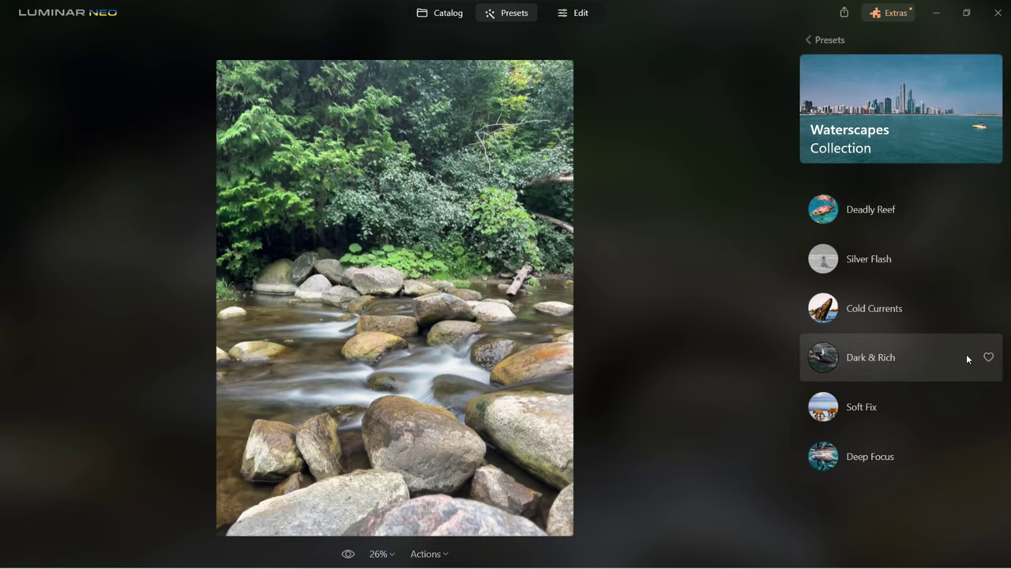
left_click(966, 354)
left_click(447, 554)
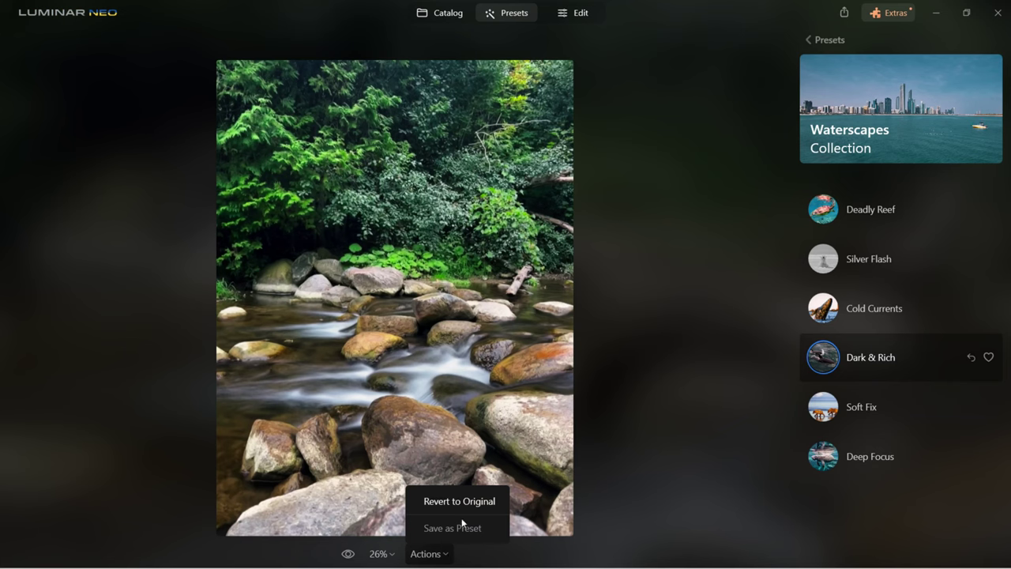
left_click(426, 502)
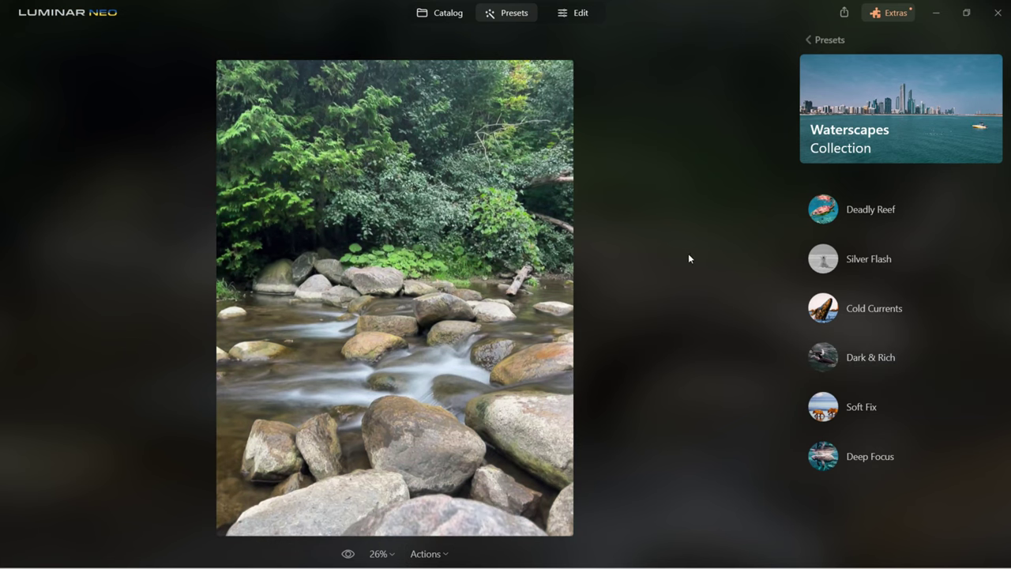
- Apply the Dark & Rich preset again and show the list of edits it made to the river photo
left_click(823, 357)
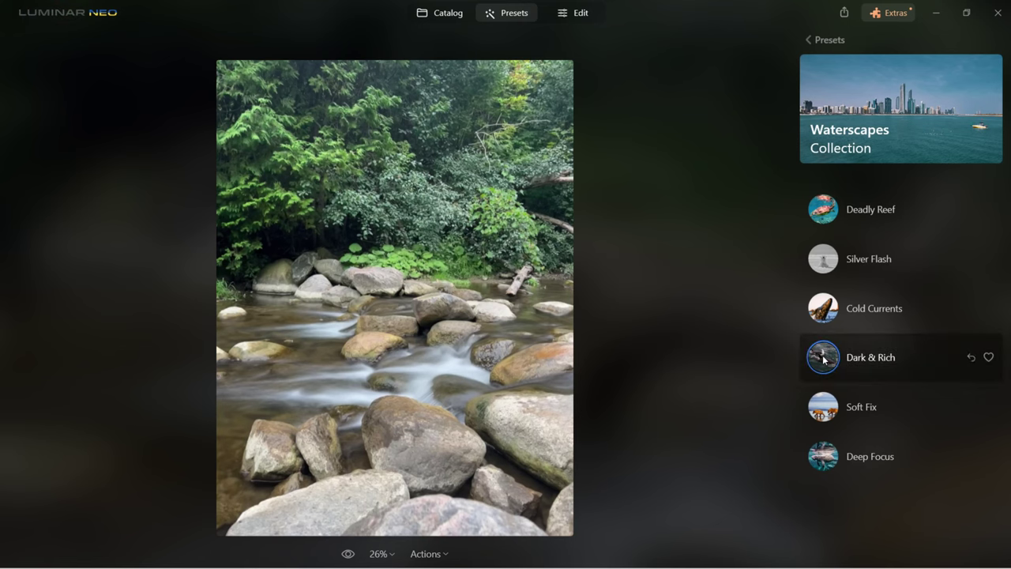
left_click(582, 13)
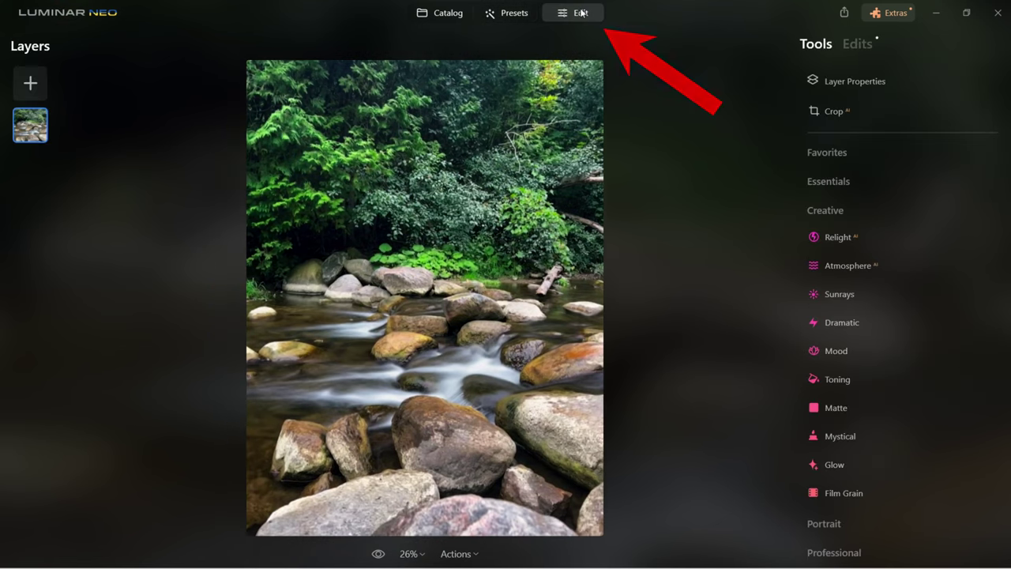
left_click(857, 46)
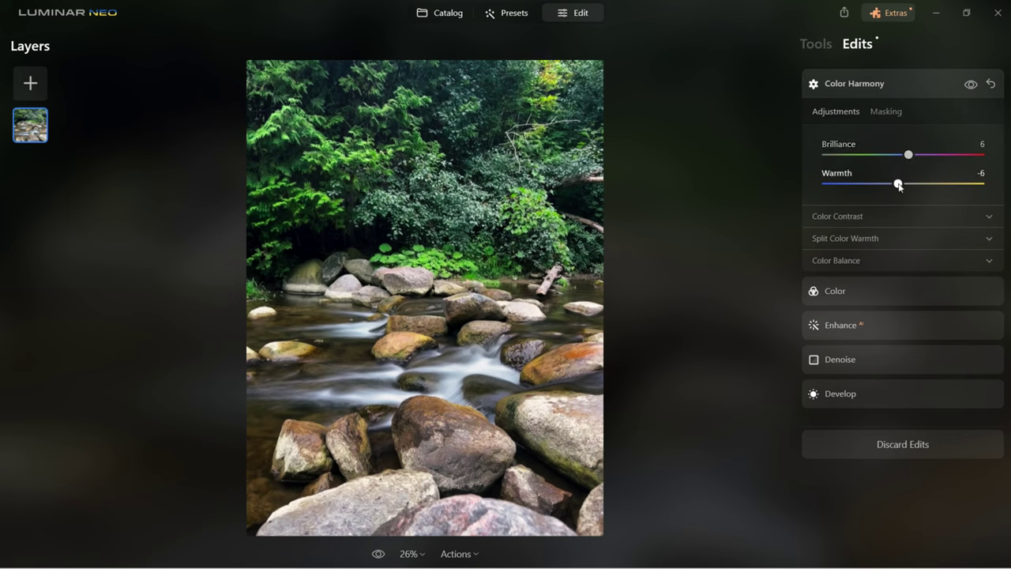
- Examine the Color Contrast and Split Color Warmth settings of the Color Harmony edit and the sliders of the Color edit
left_click(867, 216)
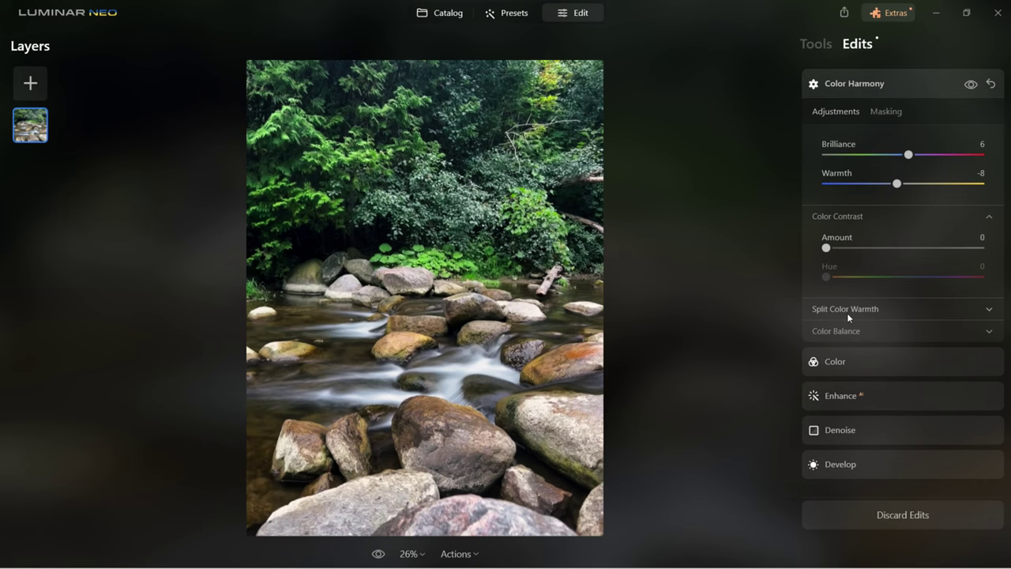
left_click(847, 312)
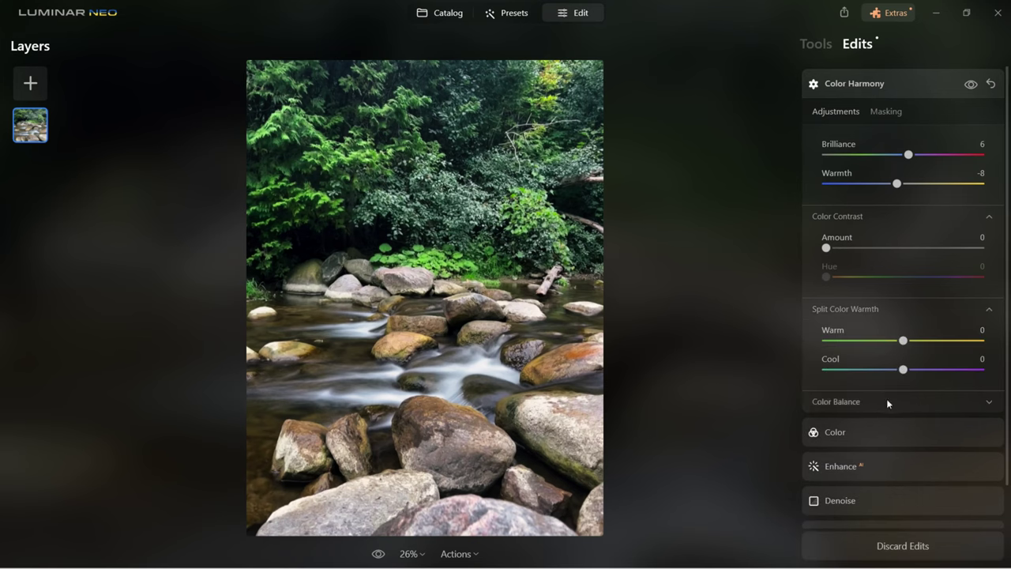
left_click(846, 433)
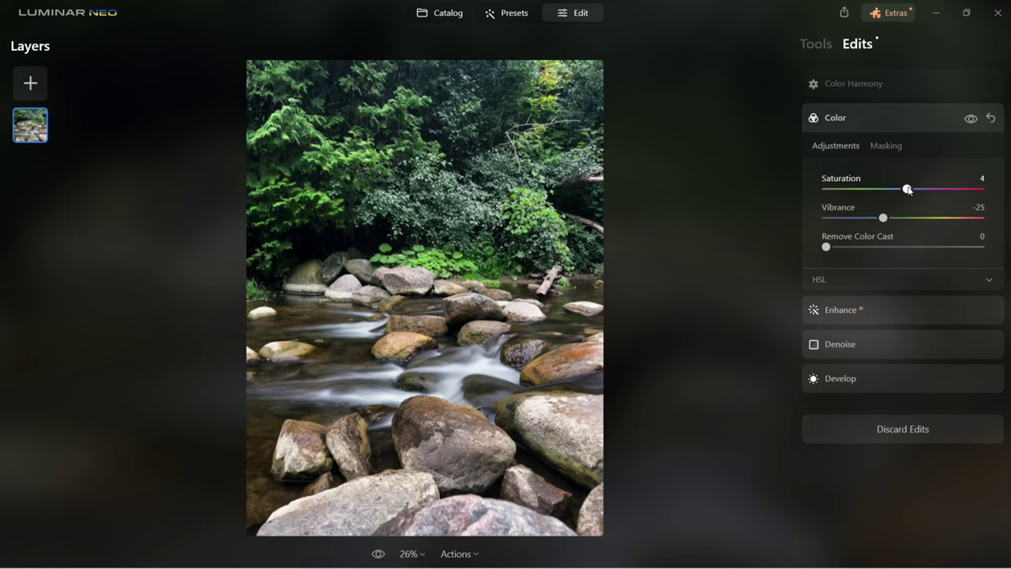
left_click(895, 83)
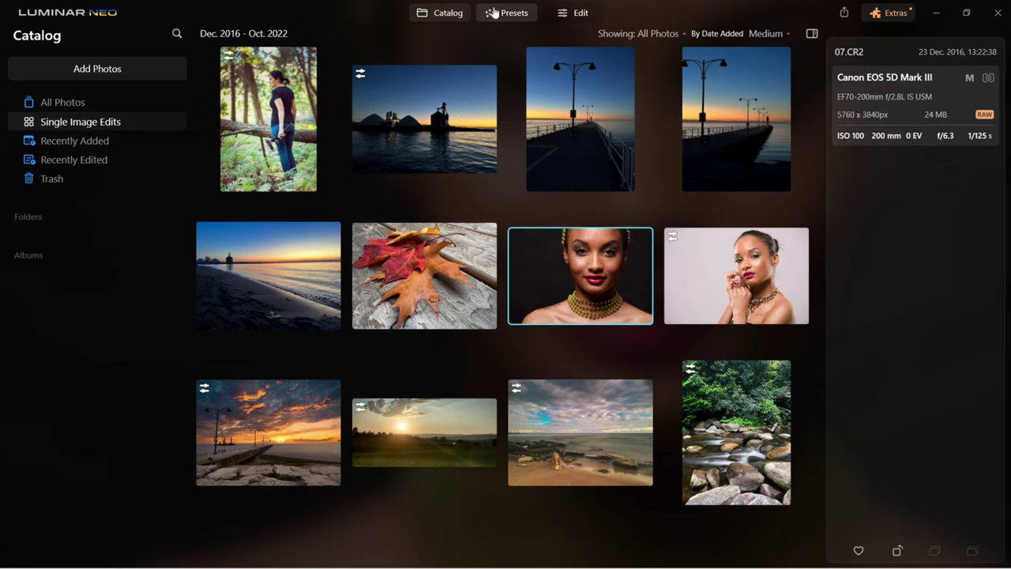
- Apply the Burned Film preset from the Experimental collection to the portrait photo 07.CR2
left_click(495, 11)
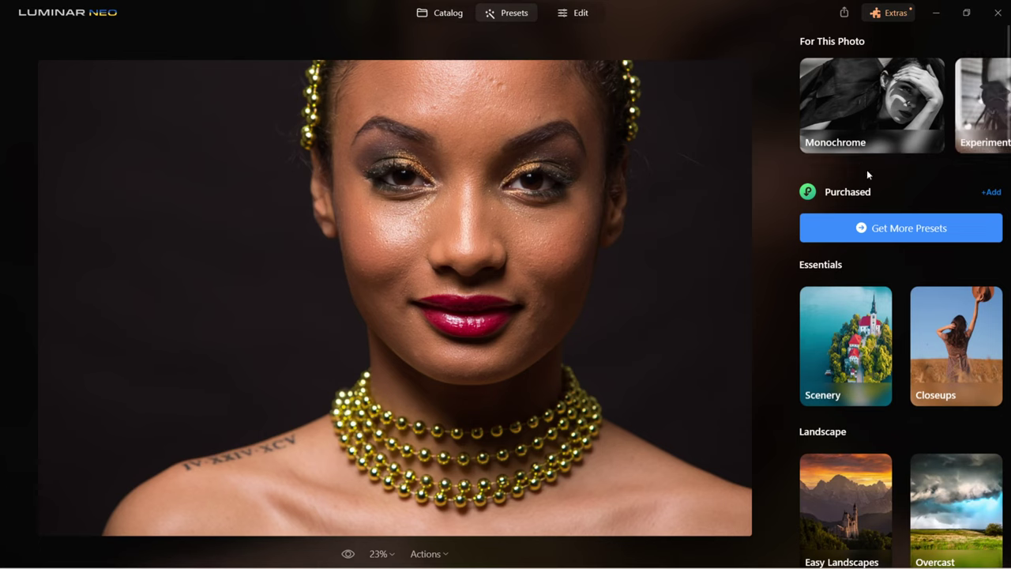
left_click_drag(858, 165, 905, 166)
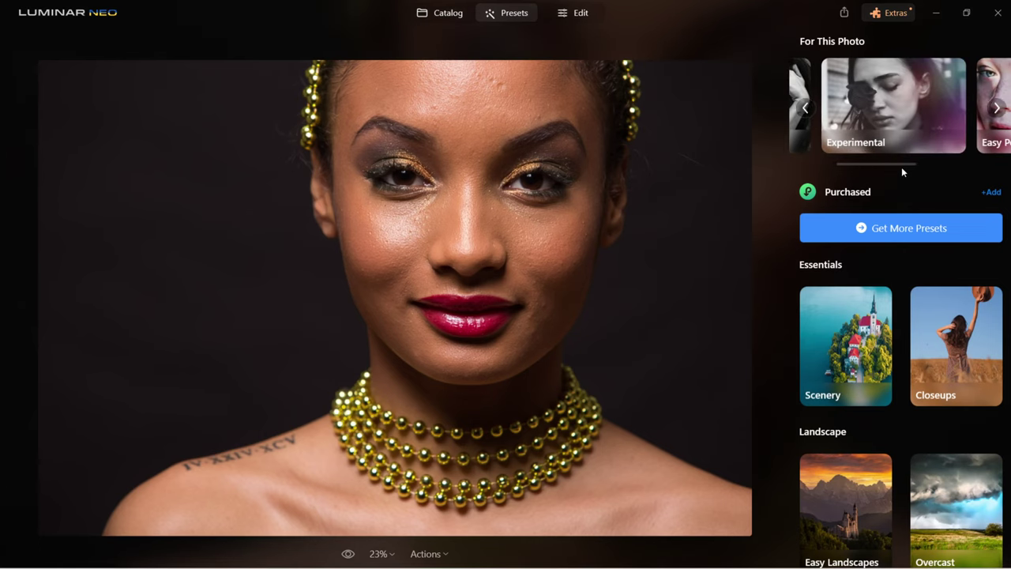
left_click(913, 96)
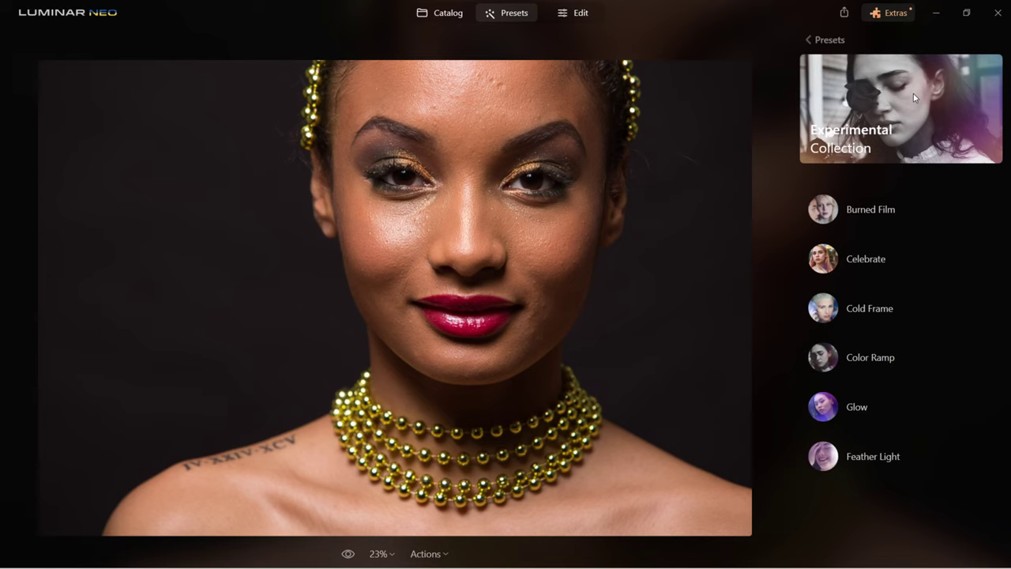
left_click(865, 208)
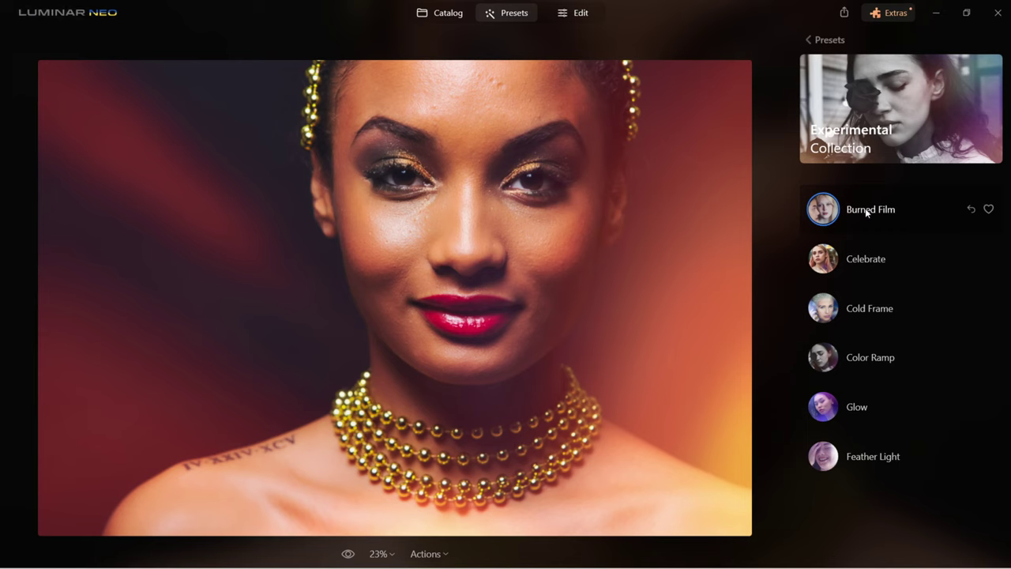
- Examine the list of edits on the portrait layer and compare it with the red overlay layer above it
left_click(599, 16)
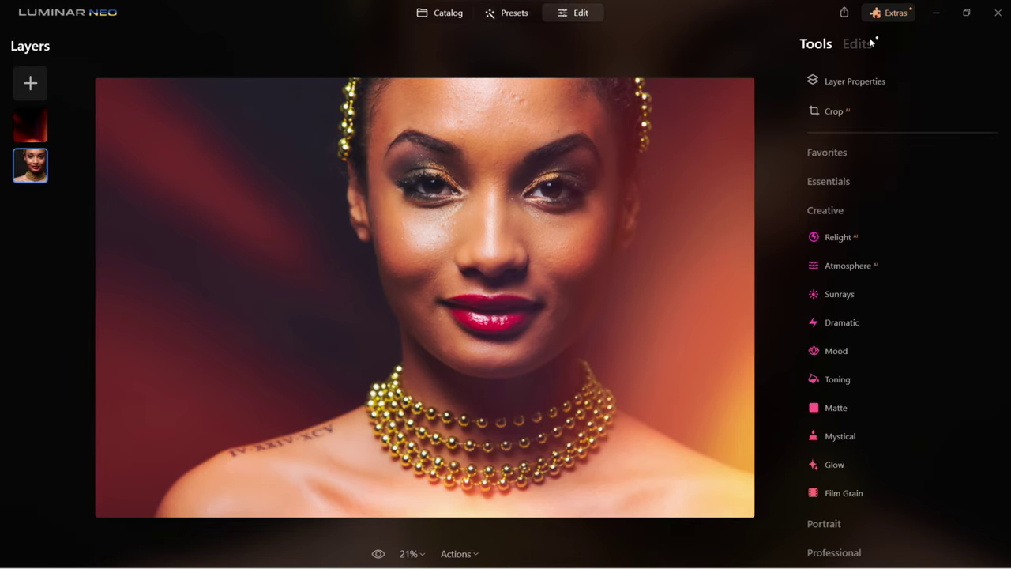
left_click(869, 42)
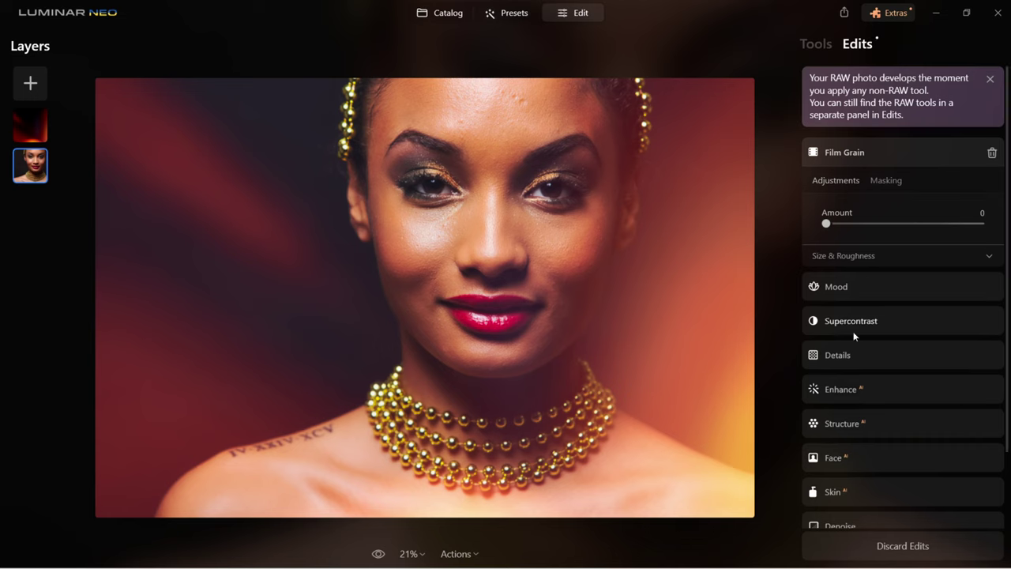
left_click(35, 130)
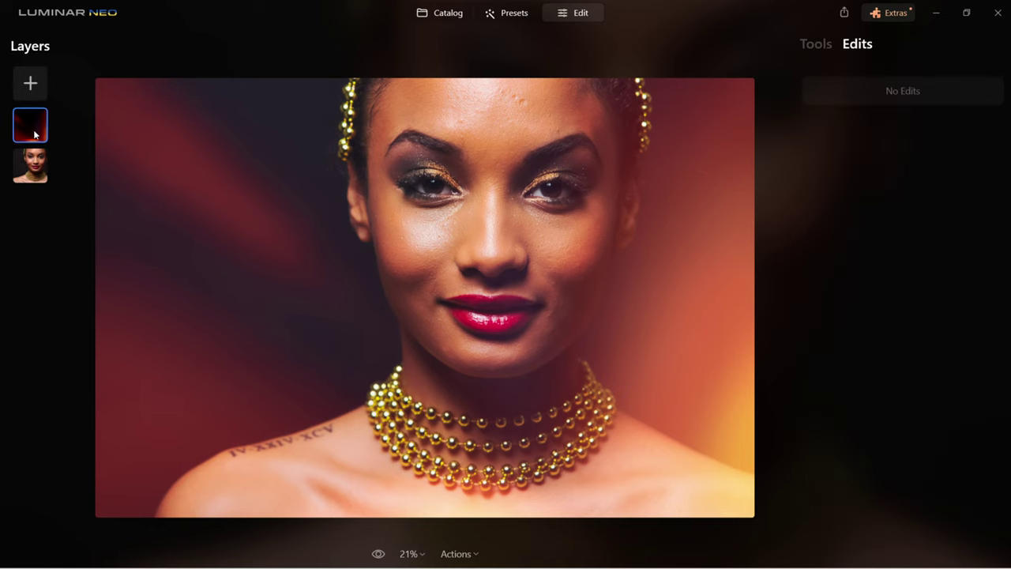
left_click(34, 169)
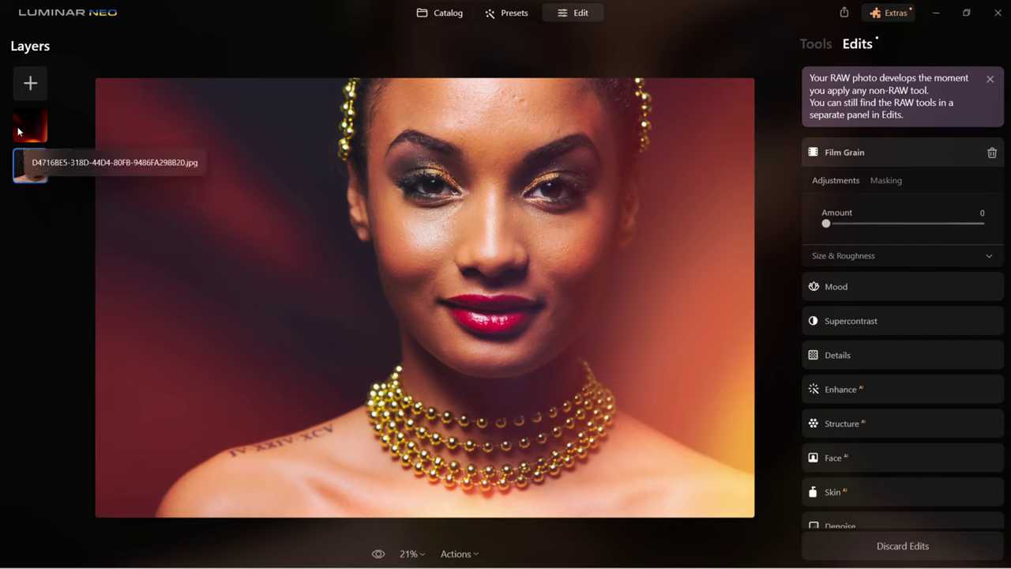
- Remove the red overlay layer lying above the portrait
left_click(19, 132)
right_click(19, 132)
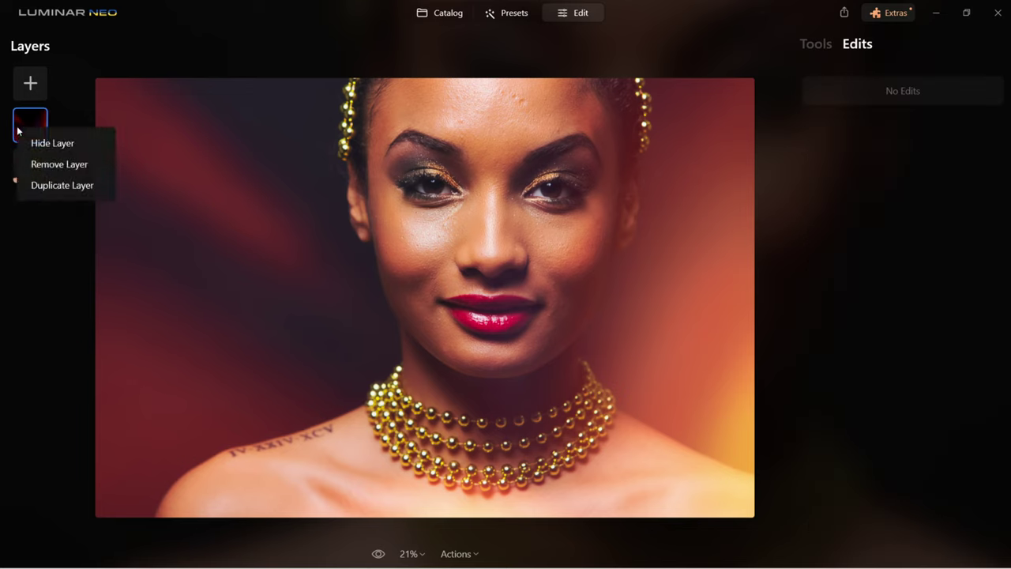
left_click(61, 164)
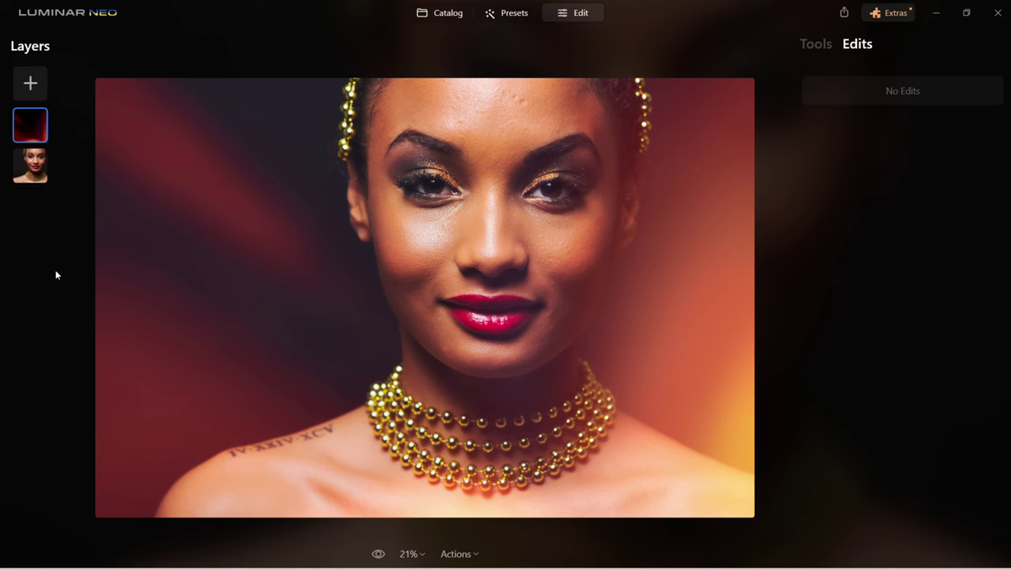
- Add a colourful overlay from Flares and a golden one from Stardust Bokeh as new layers above the portrait
left_click(30, 83)
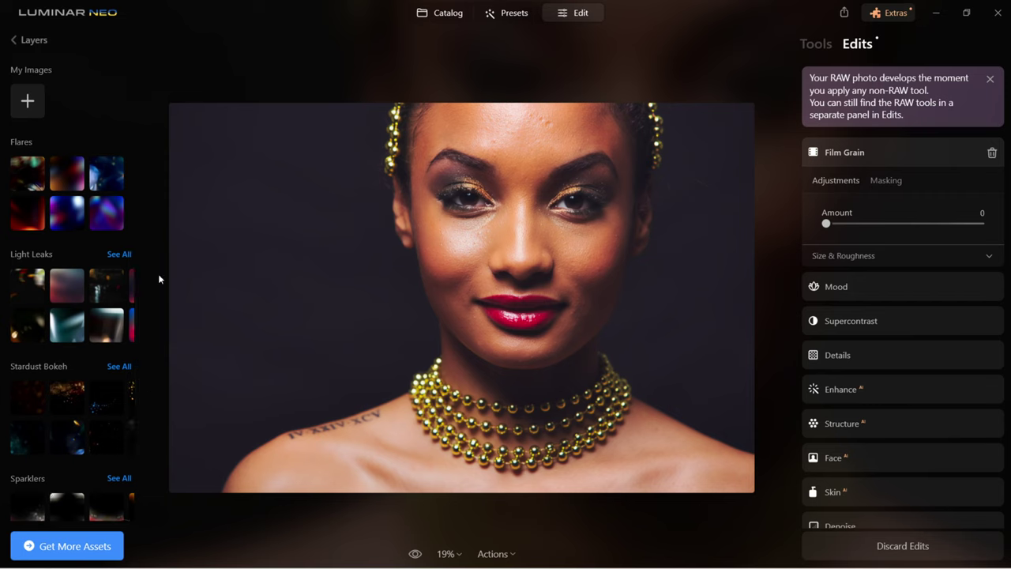
left_click(34, 169)
left_click(48, 403)
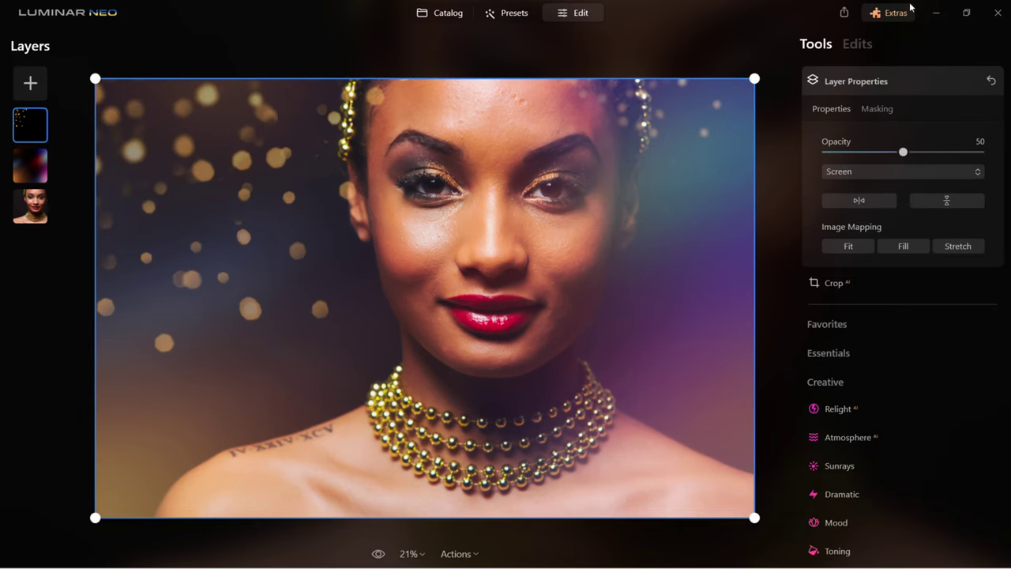
- Set the flare layer's opacity to 44 and keep its blend mode at Screen
left_click(37, 168)
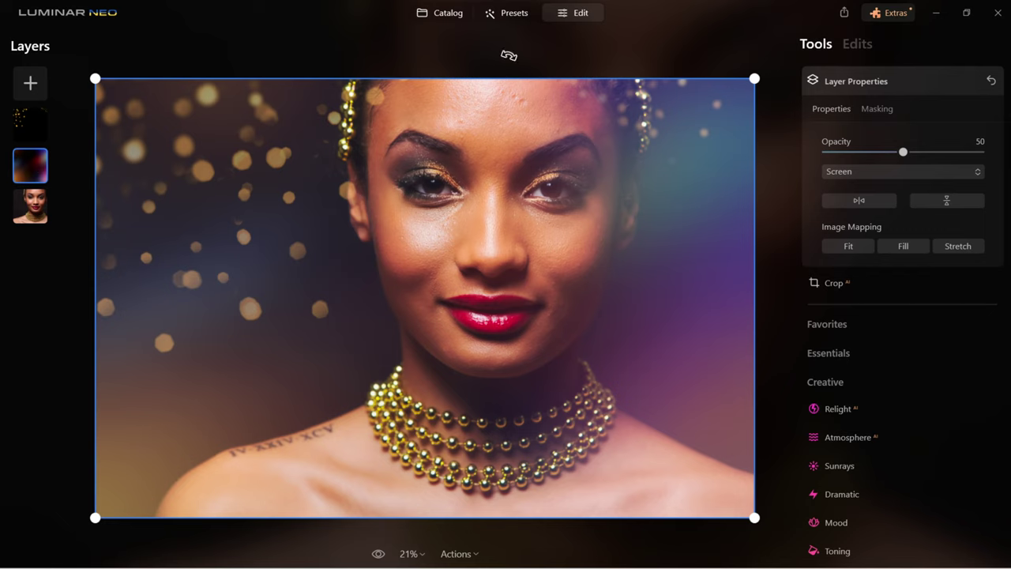
mouse_move(903, 151)
left_mouse_down()
mouse_move(871, 151)
mouse_move(978, 150)
mouse_move(823, 153)
mouse_move(977, 150)
mouse_move(893, 151)
left_mouse_up()
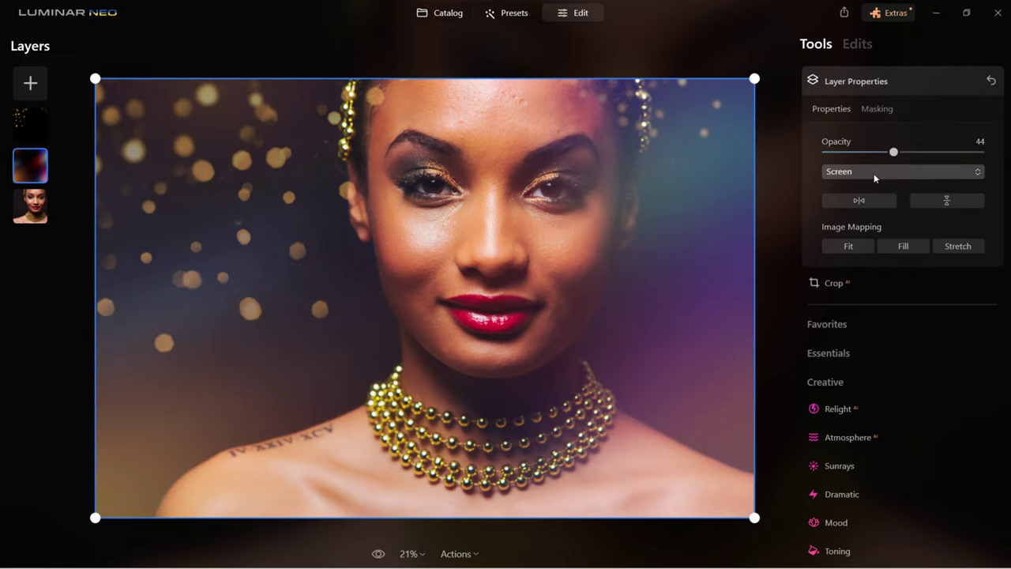
left_click(873, 172)
left_click(873, 172)
- Flip the flare layer horizontally and vertically, and map it to the image with Fill
left_click(859, 202)
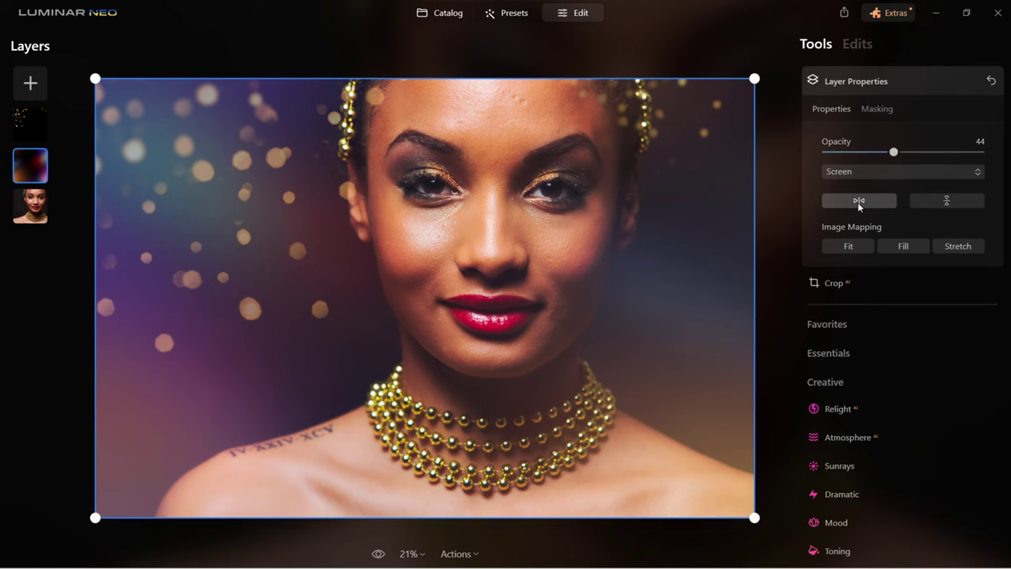
left_click(946, 201)
left_click_drag(755, 78, 788, 52)
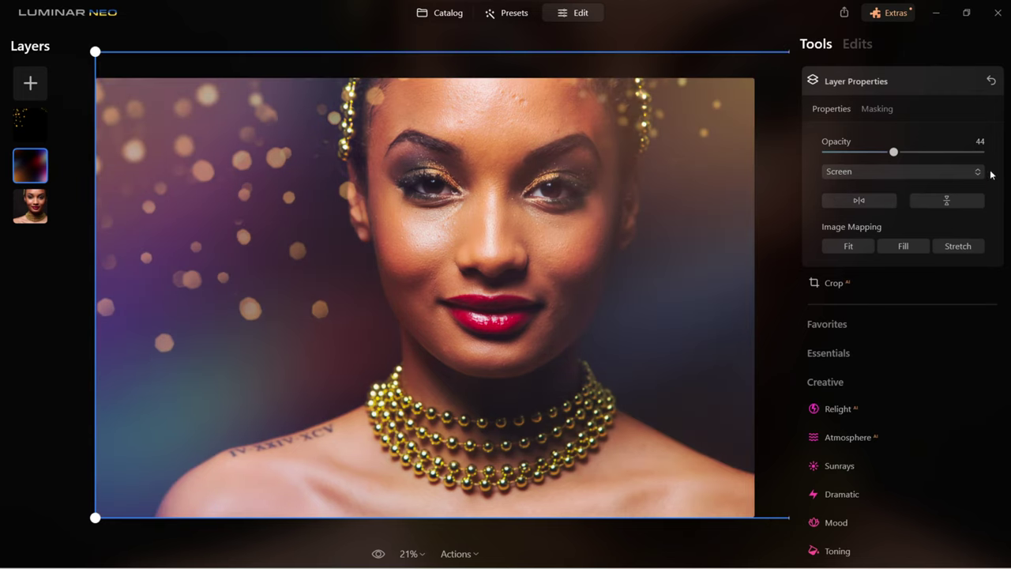
left_click(912, 248)
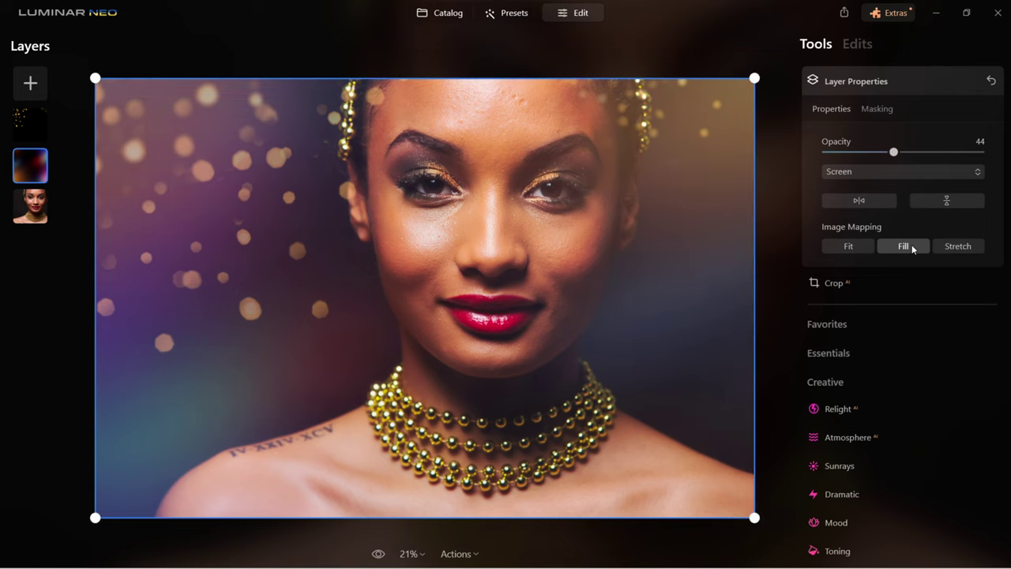
- Look through the flare layer's masking options, including Mask AI, and the layer properties of the base portrait
left_click(872, 108)
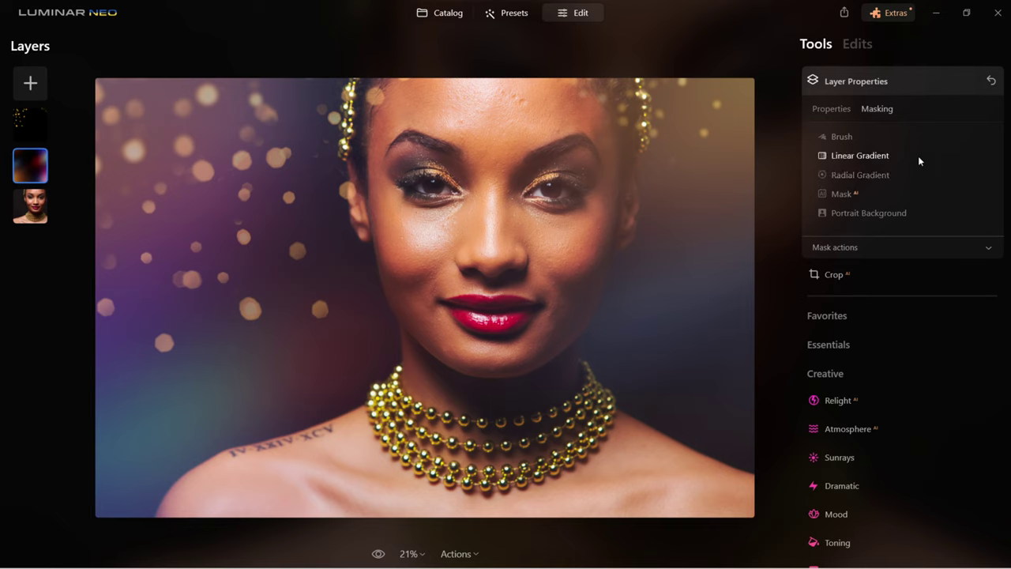
left_click(839, 195)
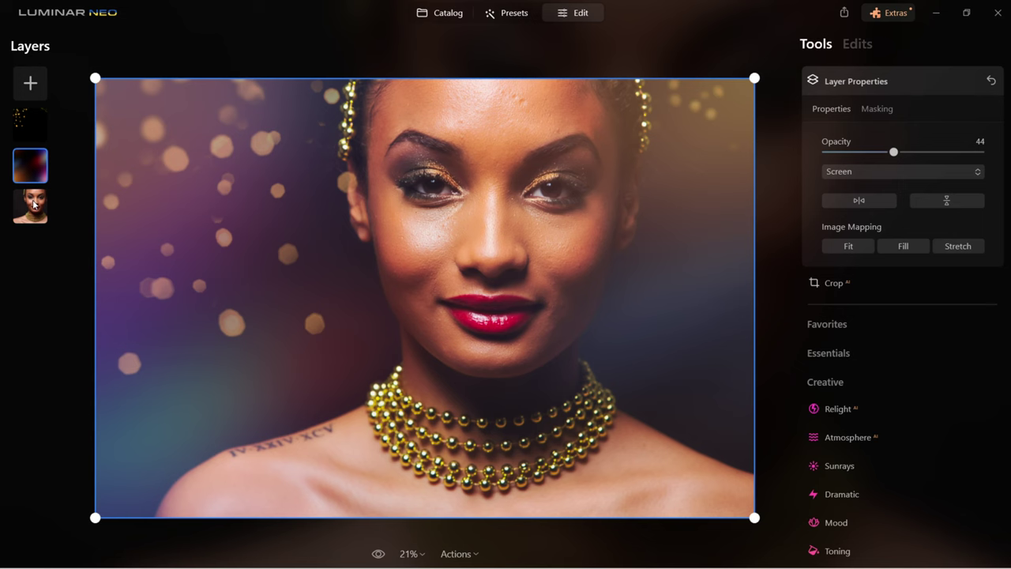
left_click(32, 204)
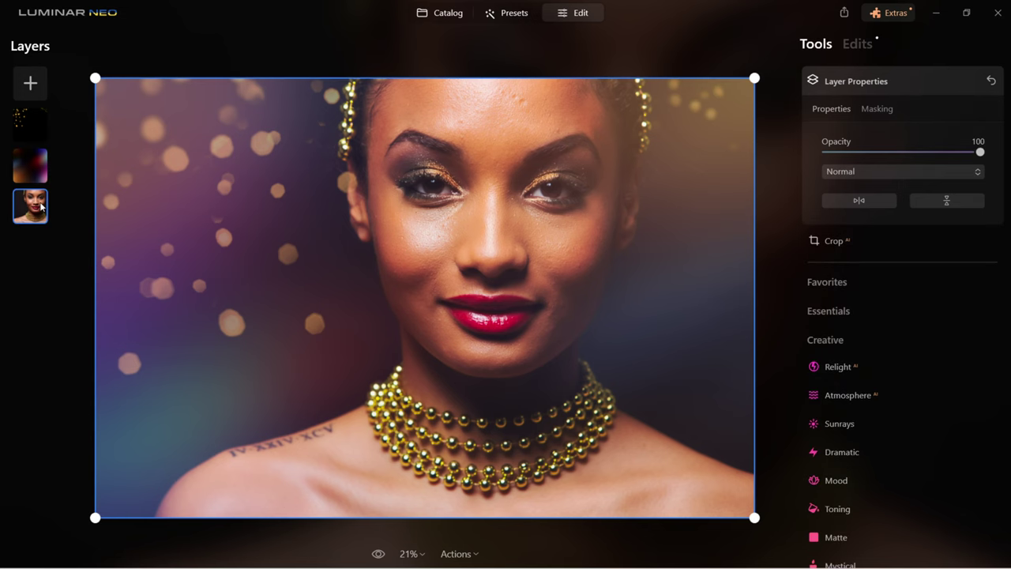
left_click(889, 79)
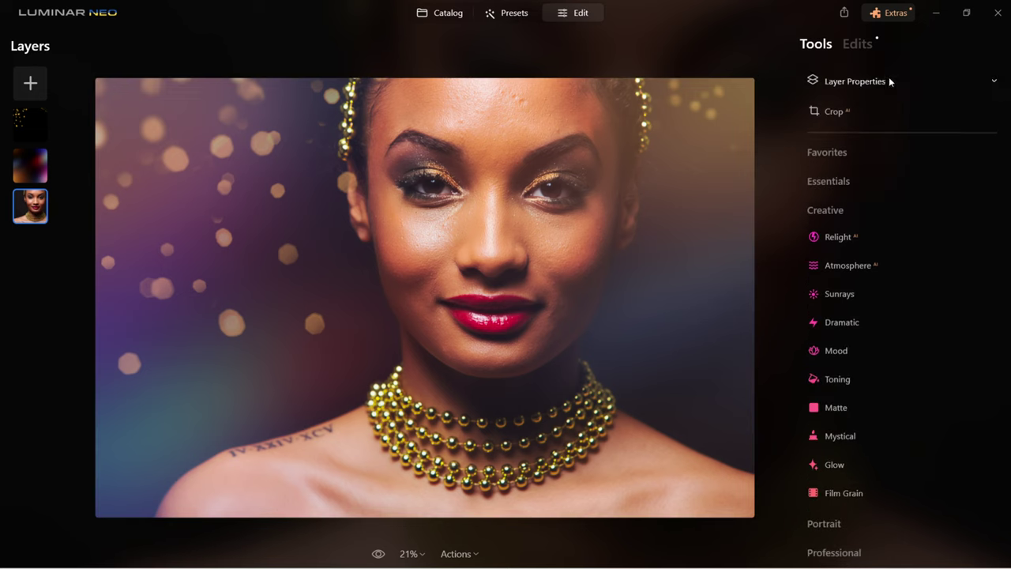
- Examine the Crop AI tool on the portrait, including its aspect ratios, Horizon Alignment and Composition AI
left_click(849, 115)
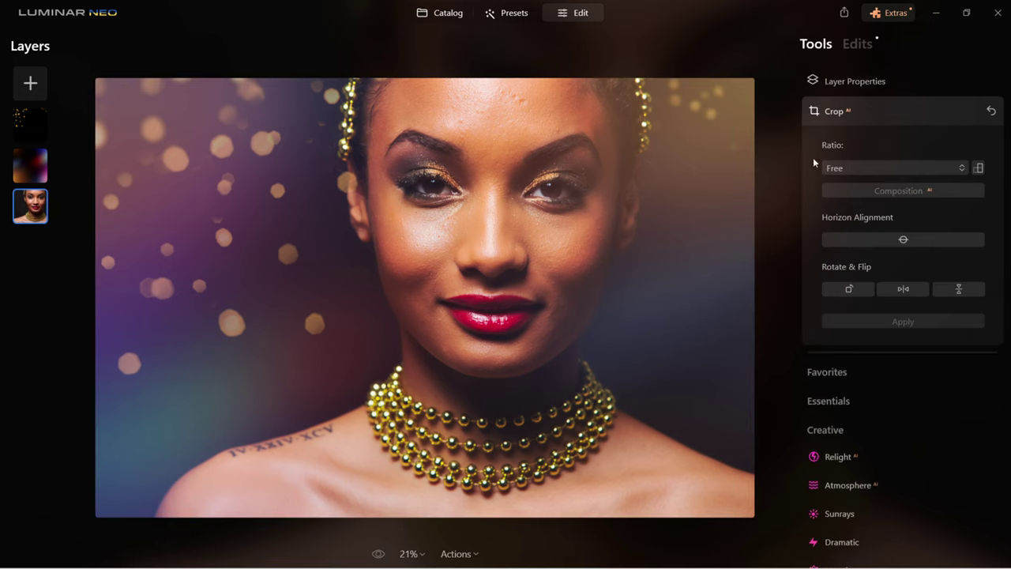
left_click(890, 168)
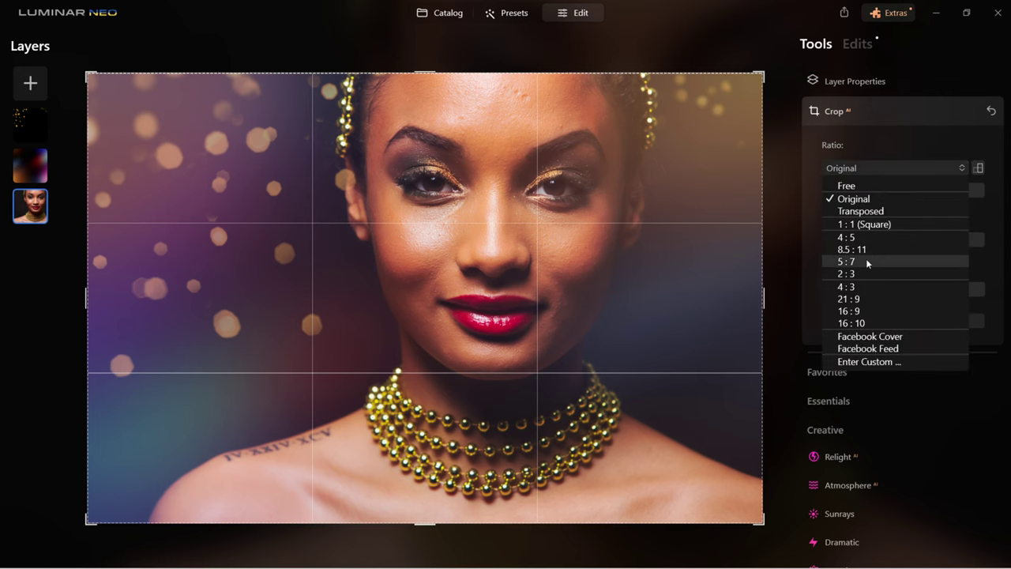
left_click_drag(763, 522, 711, 486)
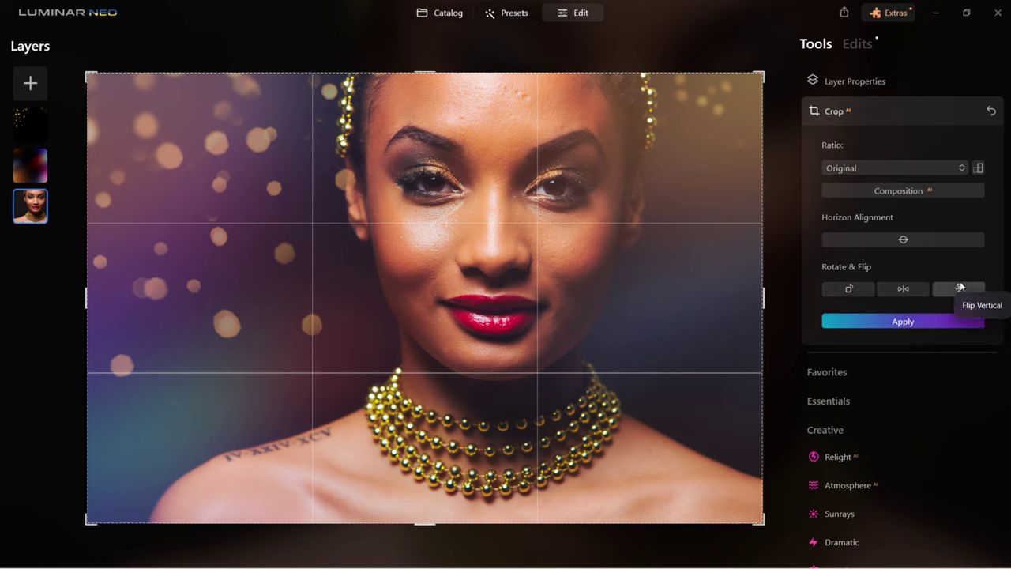
left_click(954, 169)
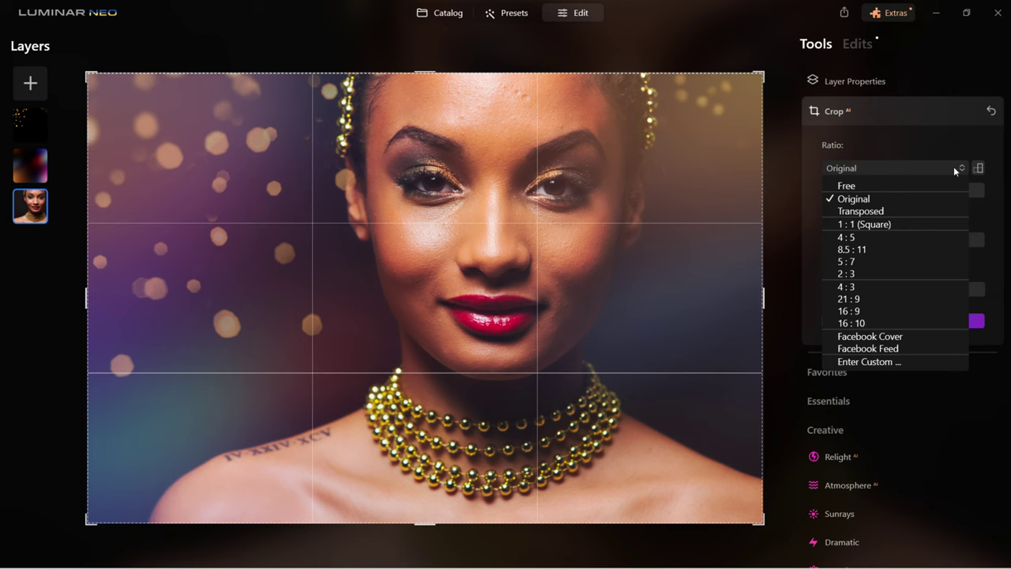
left_click(954, 169)
left_click(905, 240)
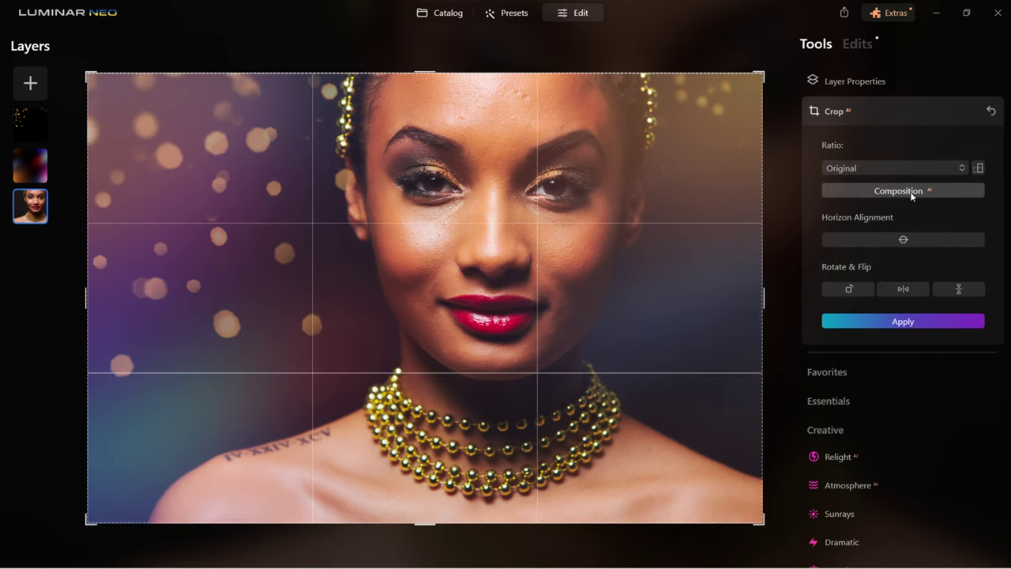
left_click(912, 192)
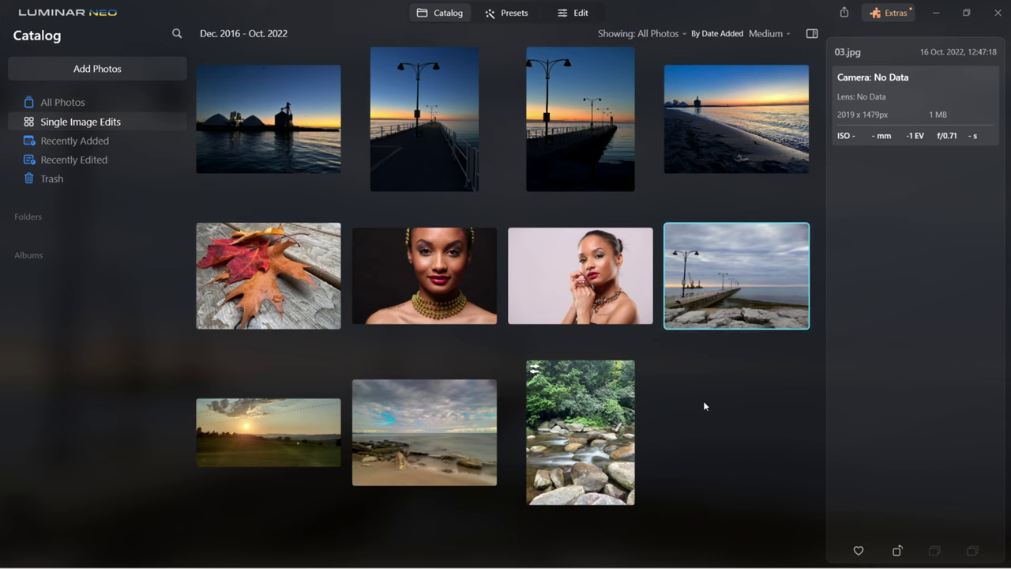
- Open the pier photo 03.jpg from the catalog for editing and show the Favorites tools
double_click(728, 270)
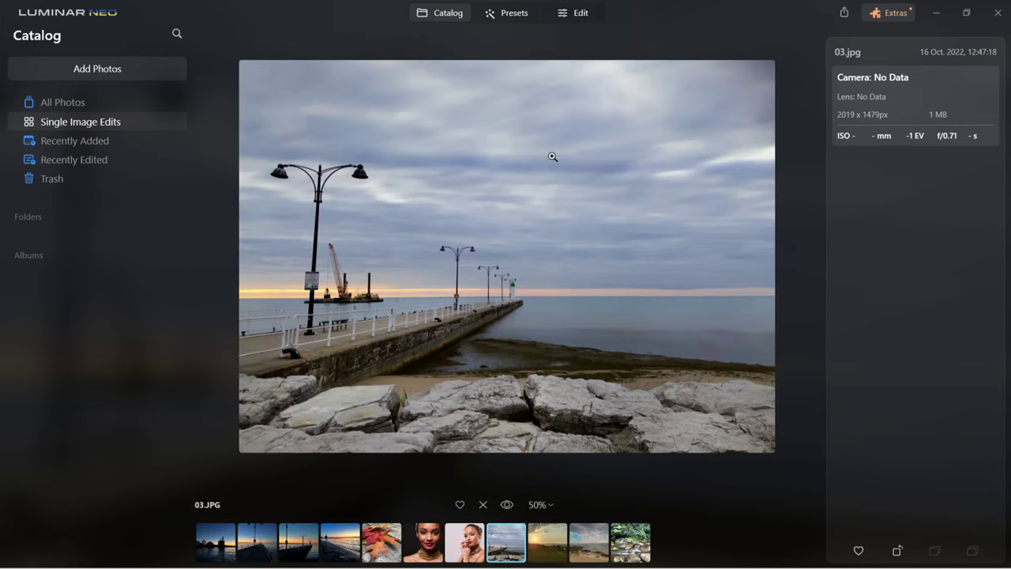
left_click(581, 14)
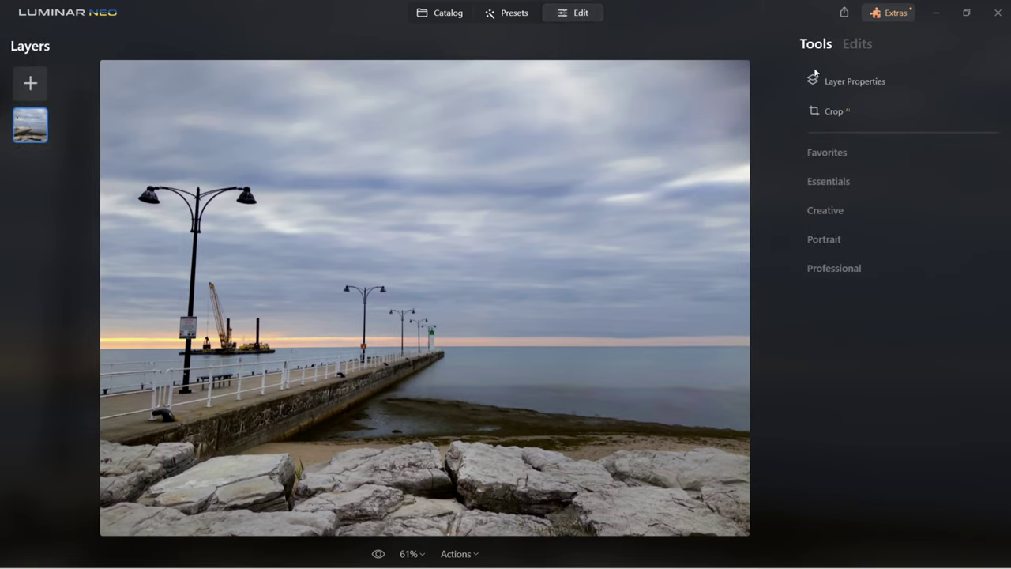
left_click(823, 139)
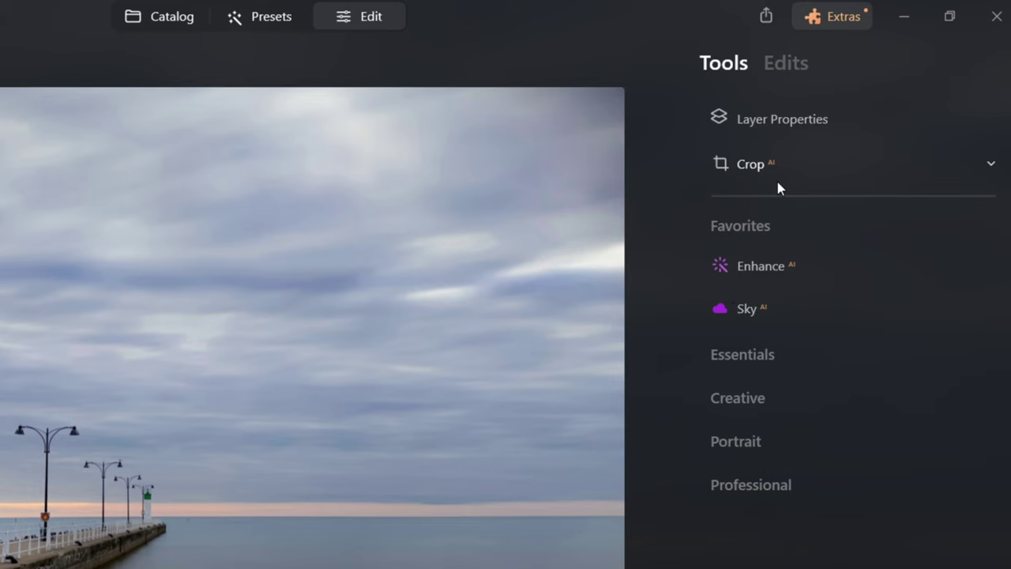
- Try the Accent AI and Sky Enhancer AI adjustments of Enhance AI on the pier photo and return both to 0
left_click(759, 267)
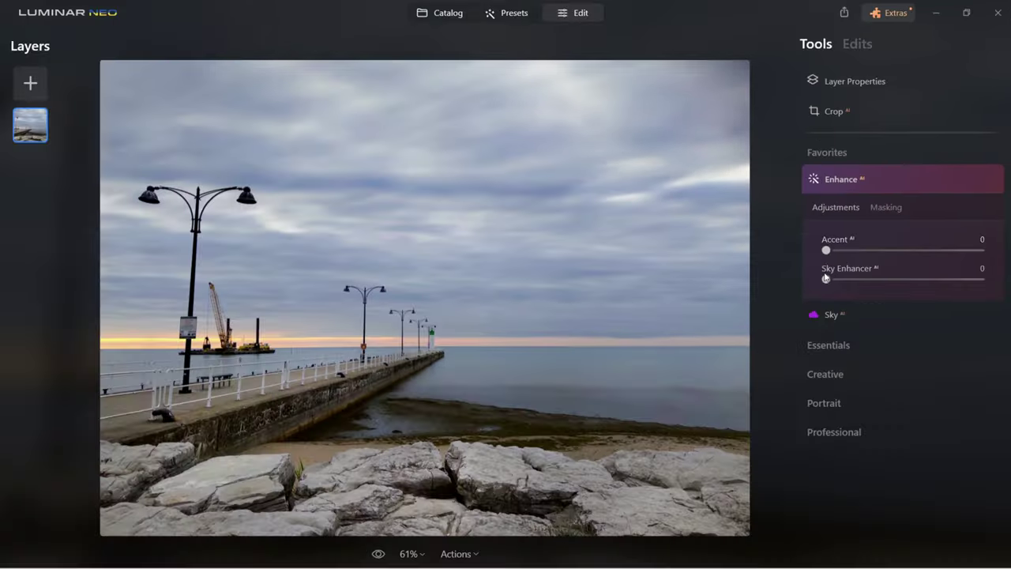
left_click_drag(740, 372, 767, 376)
left_click_drag(843, 250, 819, 251)
left_click_drag(828, 281, 788, 292)
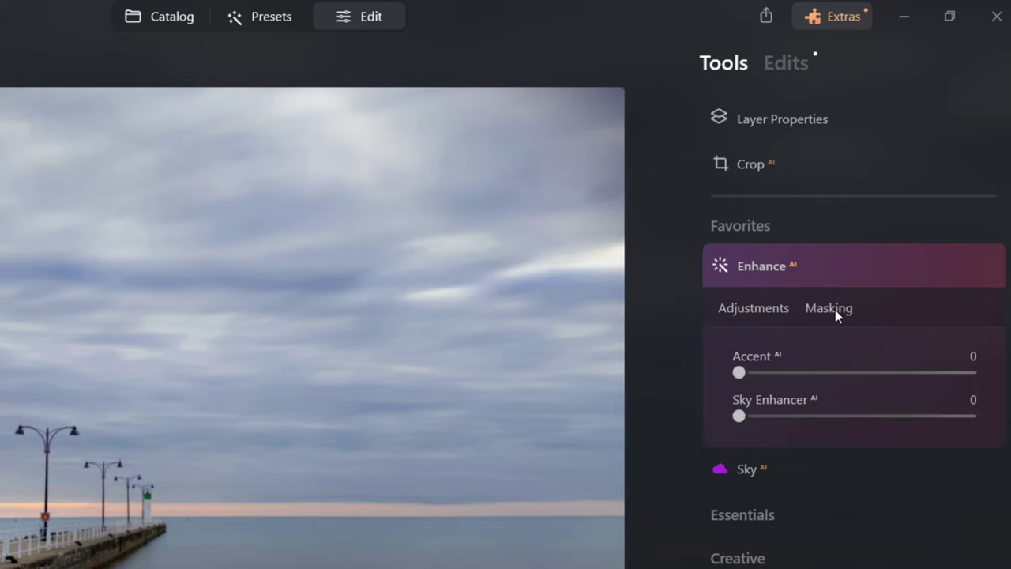
- Limit the Enhance AI tool to the water by selecting Water in Mask AI, and return to its adjustments
left_click(888, 209)
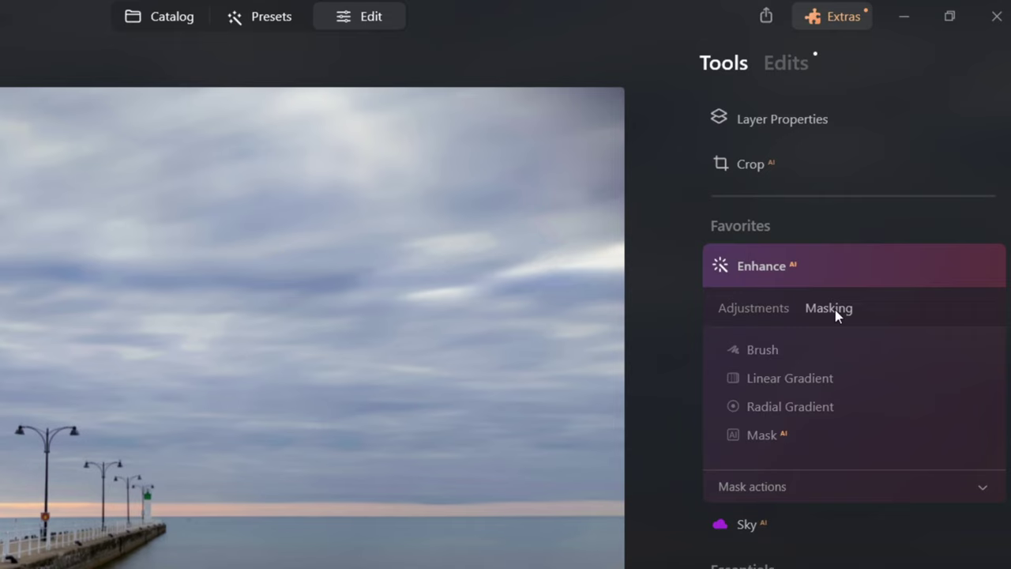
left_click(763, 435)
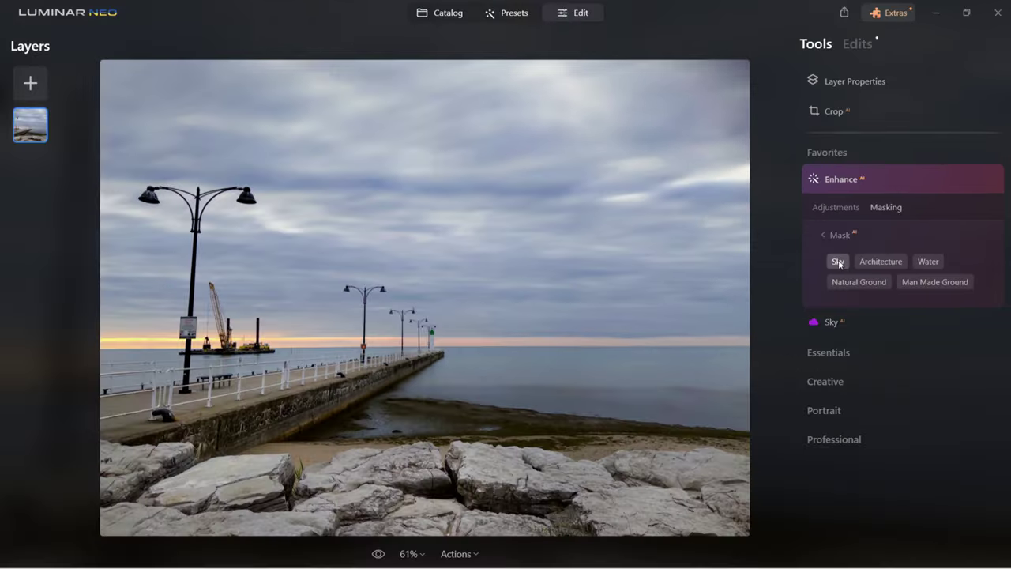
left_click(757, 389)
left_click(927, 262)
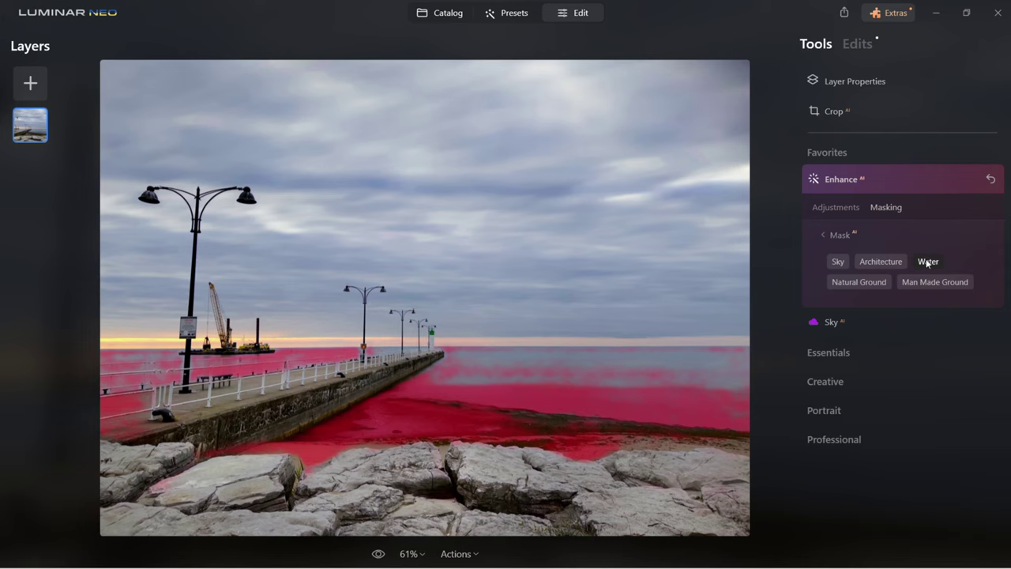
left_click(830, 209)
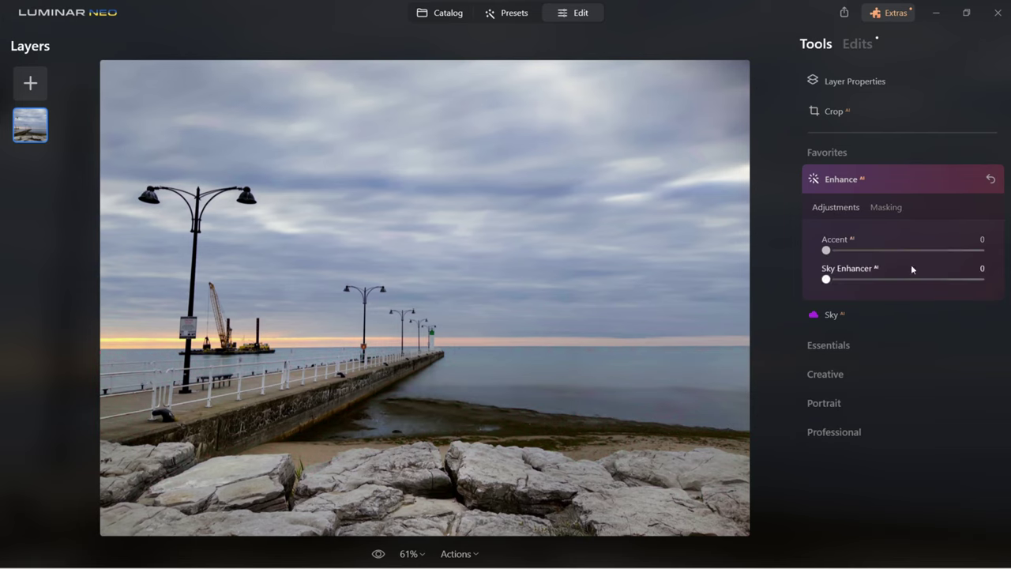
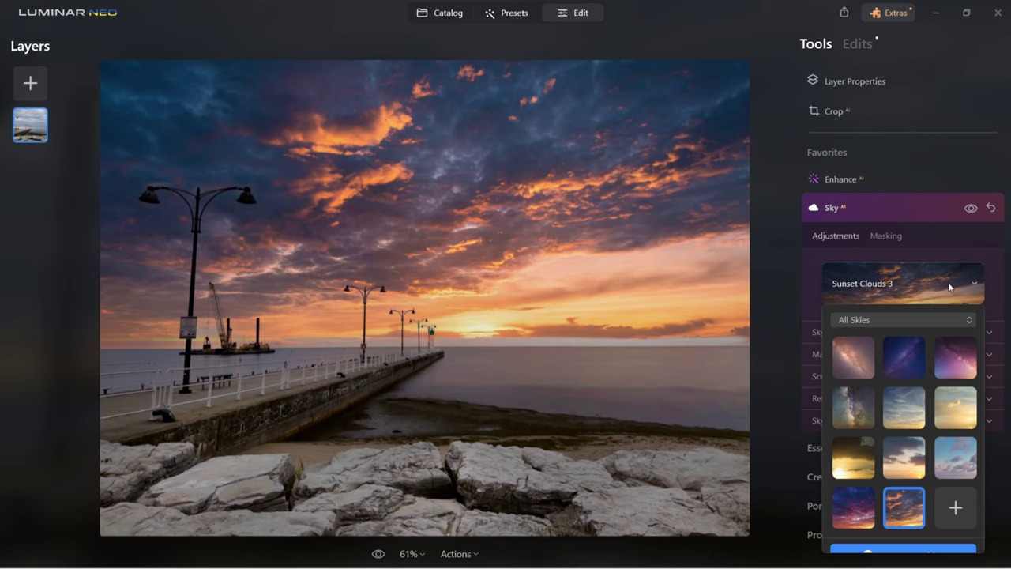
- Try the Sky Orientation position adjustments and the Flip option on the Sunset Clouds 3 sky
left_click(948, 287)
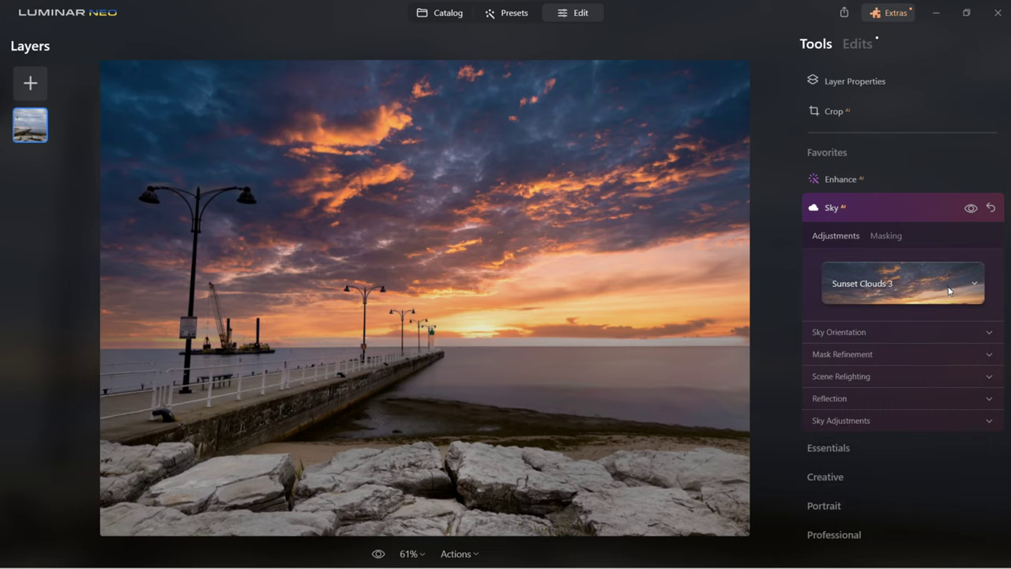
left_click(826, 335)
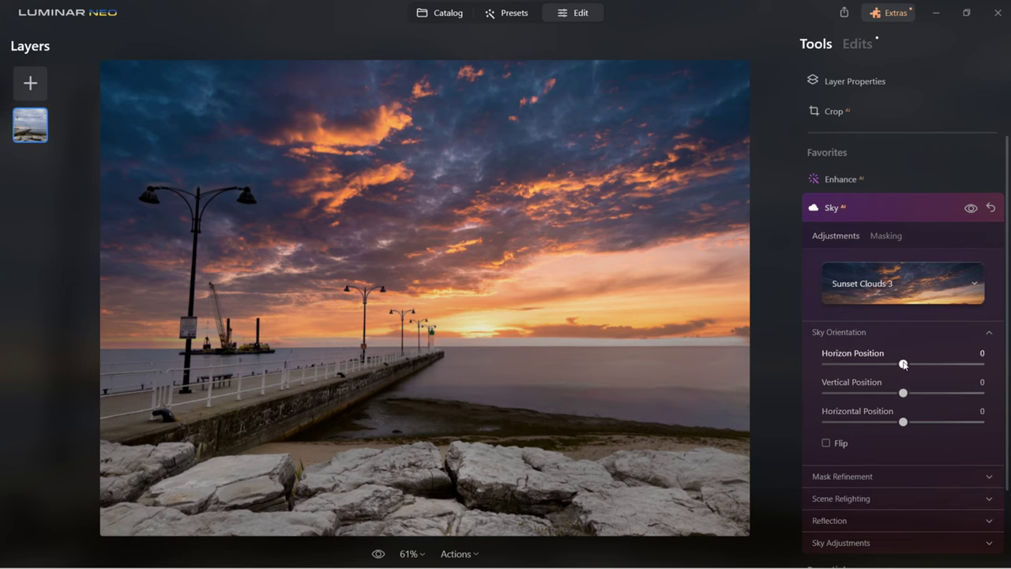
mouse_move(903, 364)
left_mouse_down()
mouse_move(921, 364)
mouse_move(902, 365)
left_mouse_up()
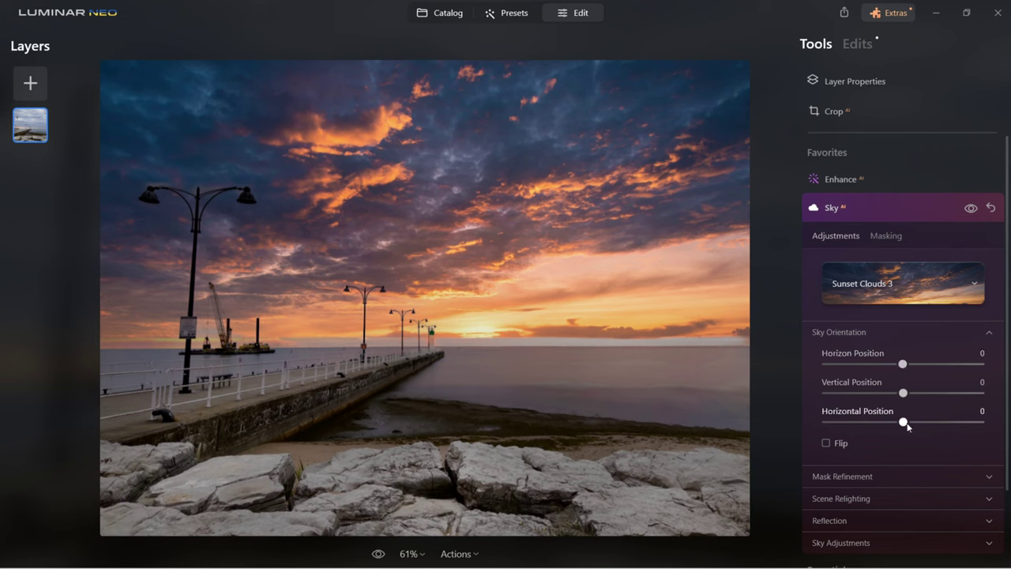
left_click(826, 443)
left_click(857, 332)
- Set the sky's Mask Refinement Global value to 100 and try the Close Gaps and Fix Details adjustments
left_click(839, 357)
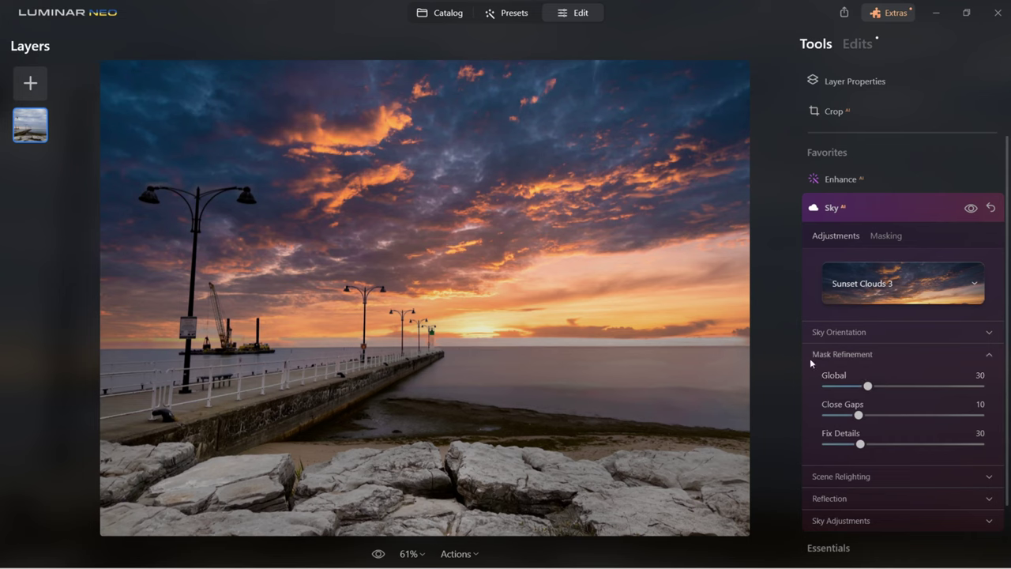
left_click_drag(869, 386, 990, 384)
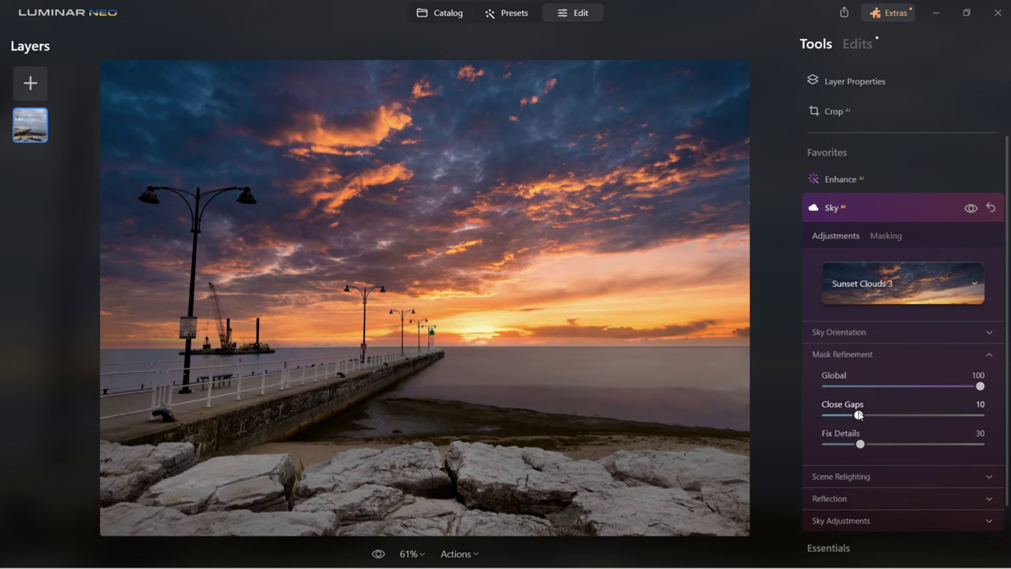
left_click_drag(859, 415, 857, 442)
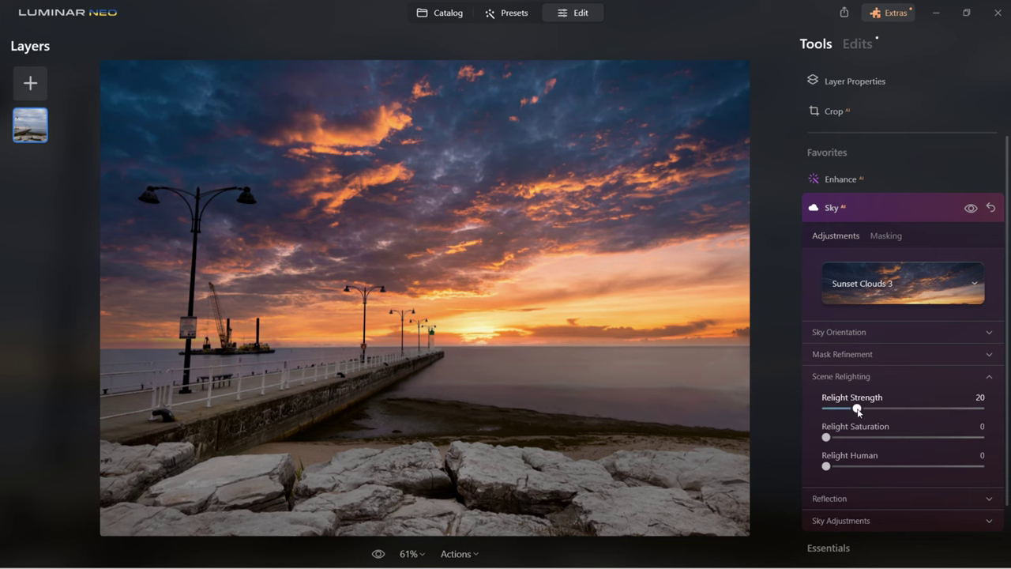
- Relight the pier scene to match the new sky with Relight Strength 36 and Relight Saturation 48
mouse_move(875, 410)
left_mouse_down()
mouse_move(970, 413)
mouse_move(849, 403)
mouse_move(980, 408)
mouse_move(830, 408)
mouse_move(943, 408)
mouse_move(883, 408)
left_mouse_up()
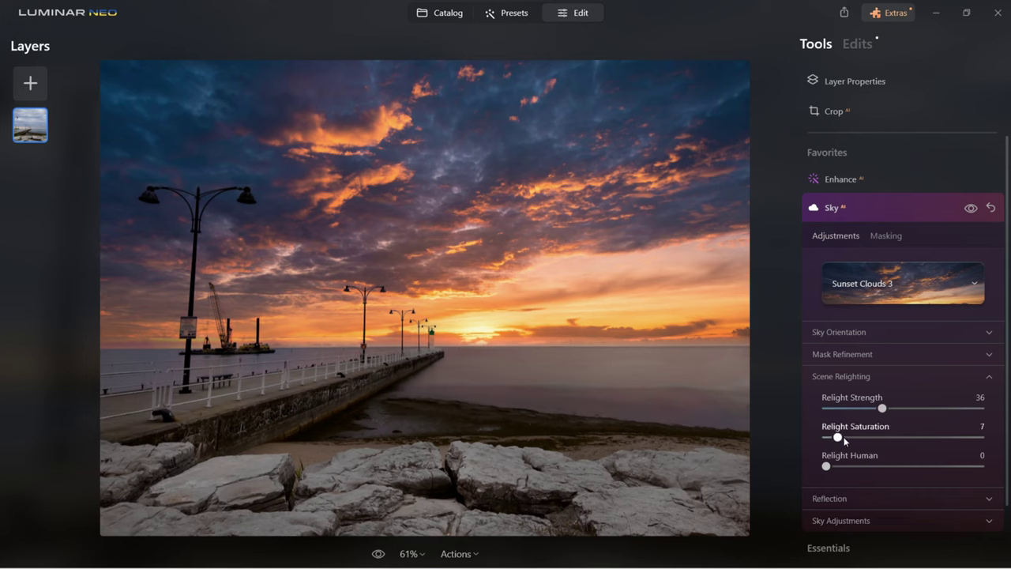
left_click_drag(876, 438, 900, 437)
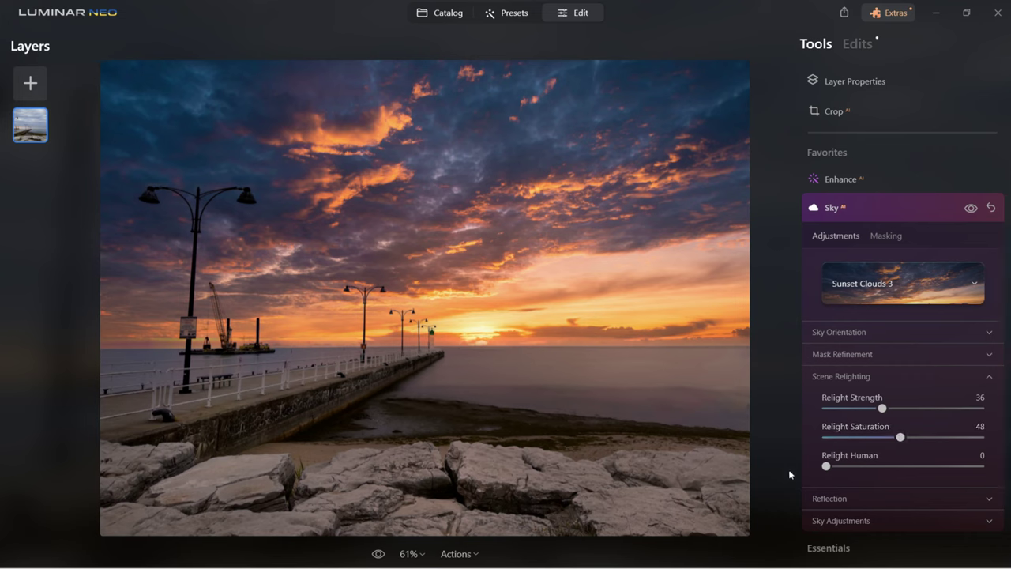
left_click(832, 376)
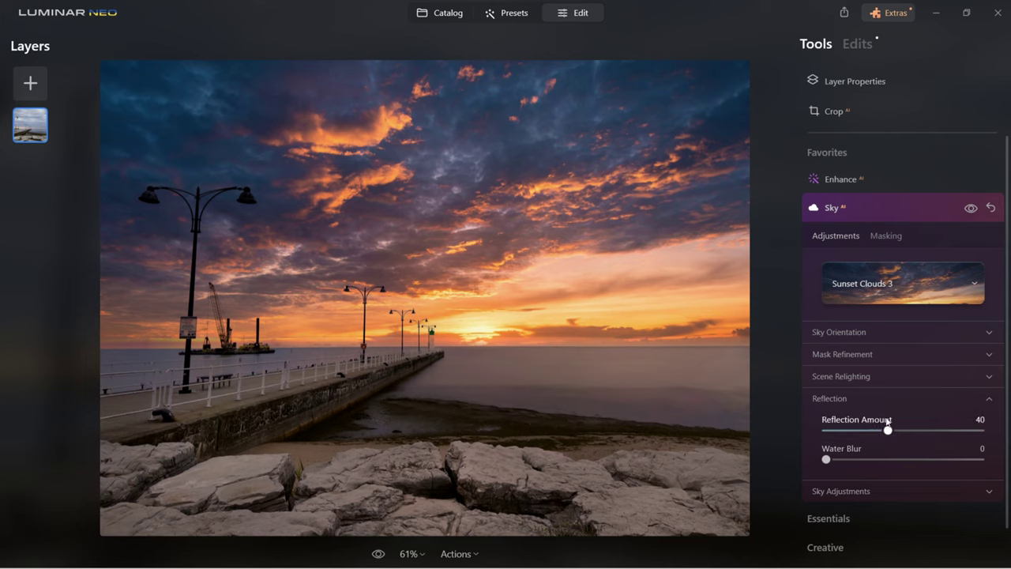
- Raise the sky's Reflection Amount in the water and set the sky's Warmth to 32 and Brightness to 12
left_click_drag(888, 431, 921, 430)
left_click(835, 399)
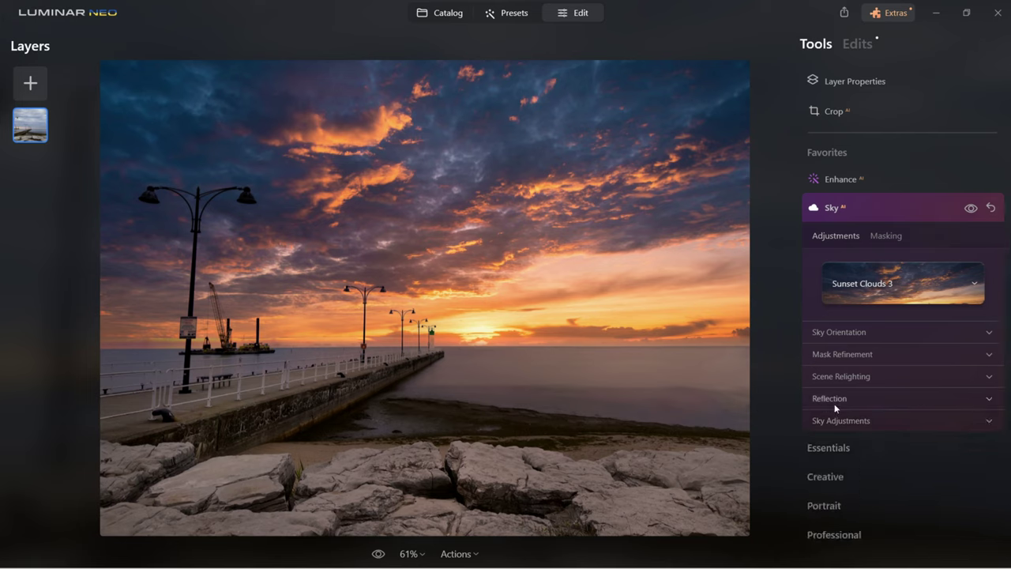
left_click(830, 419)
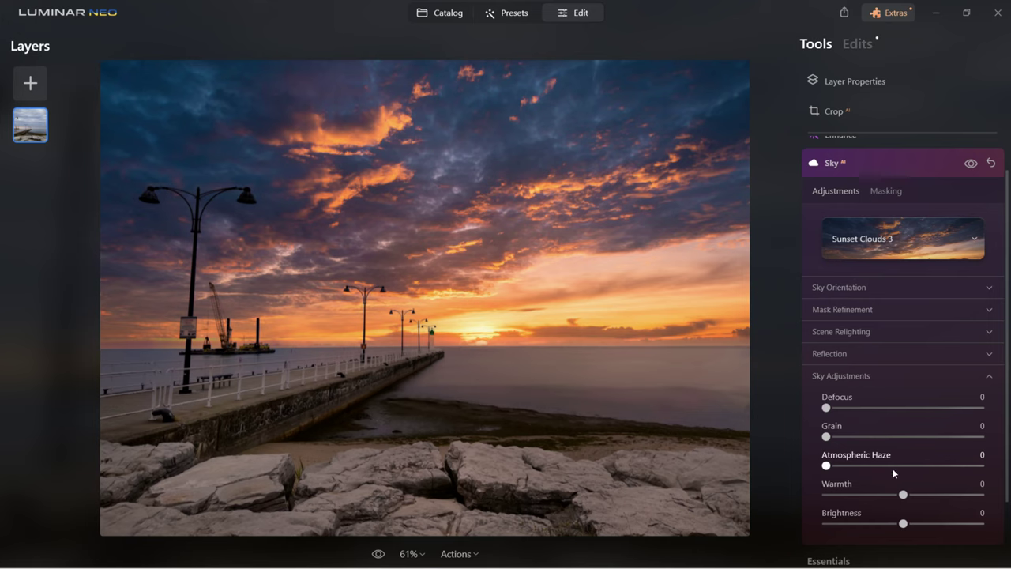
left_click_drag(903, 494, 913, 523)
- Compare the edited pier photo with its original version twice and return to the edited version
left_click(379, 554)
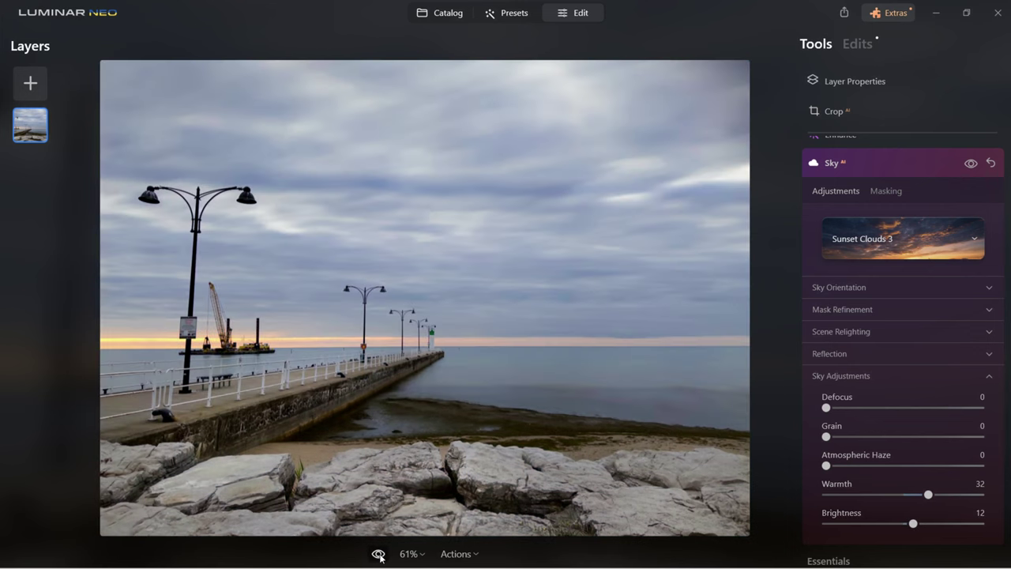
left_click(379, 555)
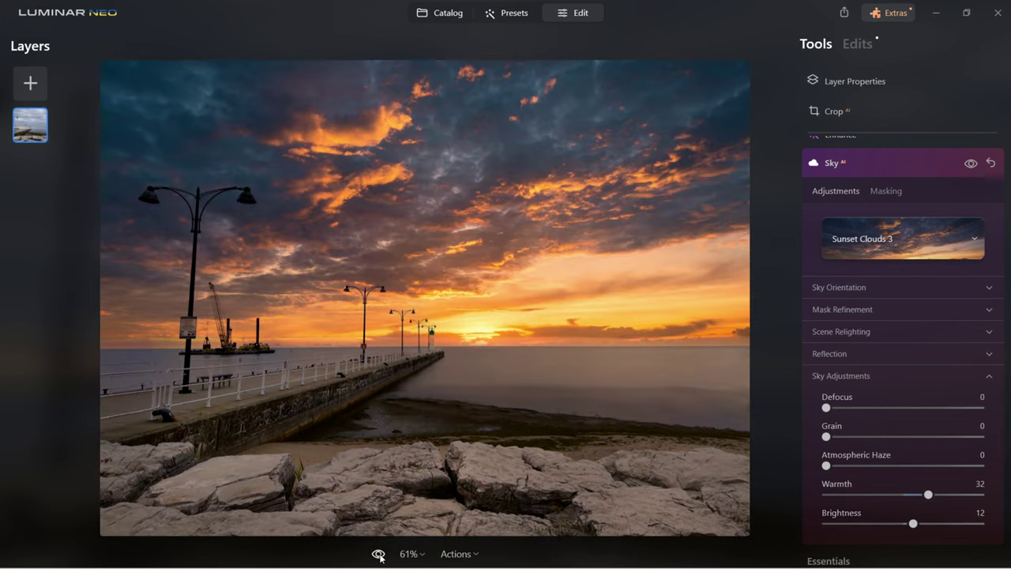
left_click(379, 555)
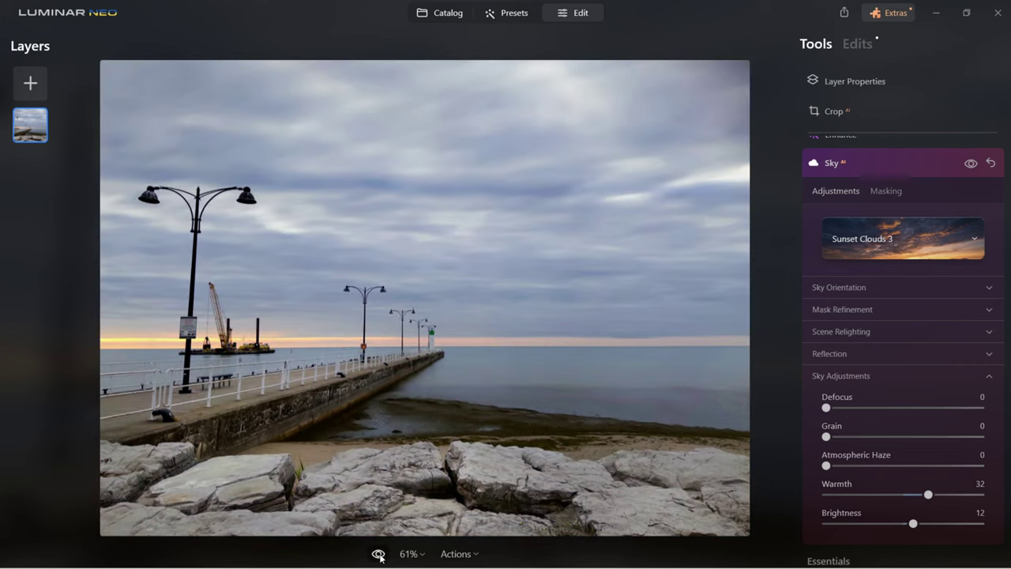
left_click(379, 554)
- Close the Sky AI tool and show the Essentials tools in place of the Favorites
left_click(830, 162)
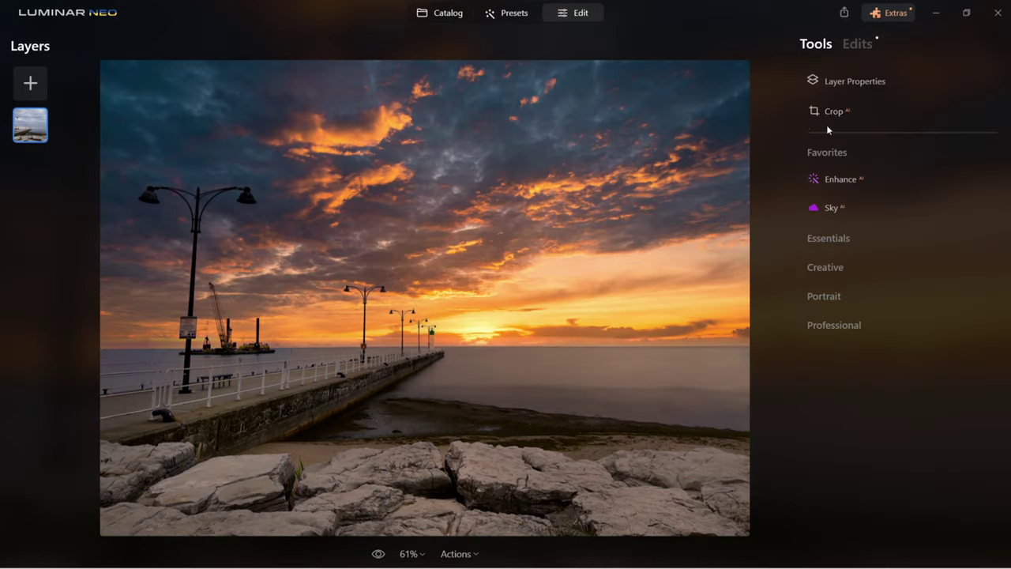
left_click(828, 152)
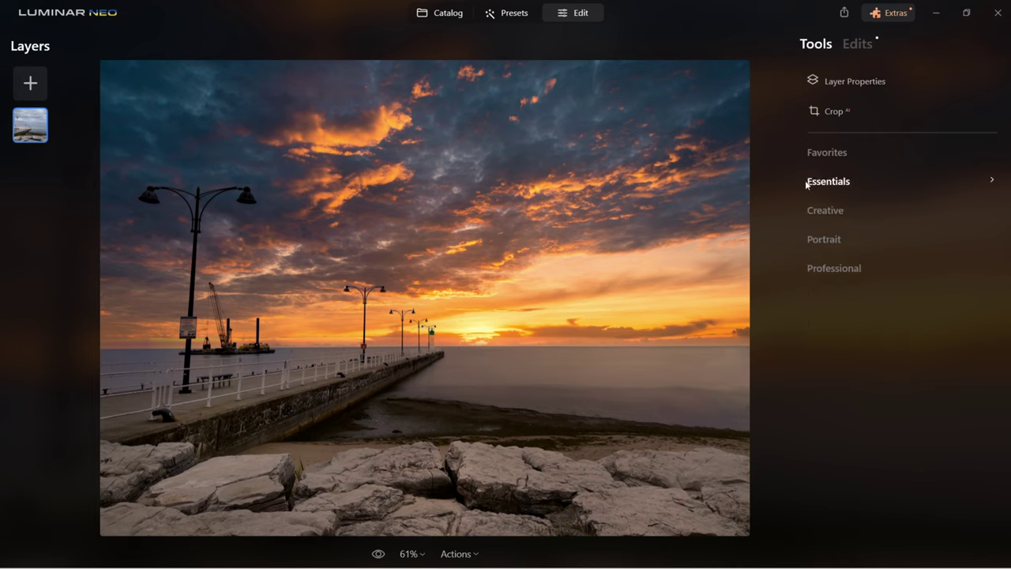
left_click(839, 185)
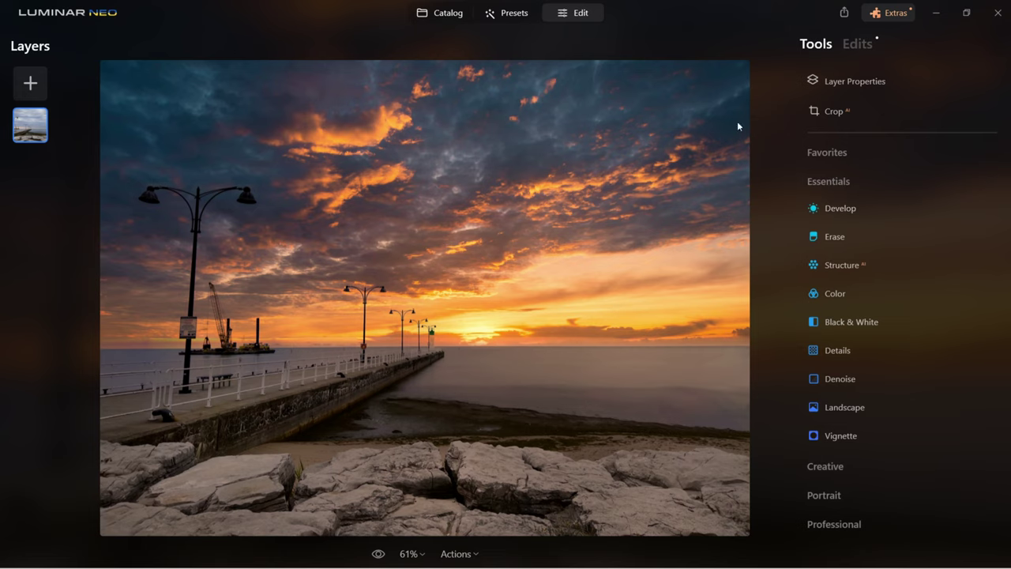
- Open the rocky stream photo 01.jpg from the catalog for editing
left_click(442, 13)
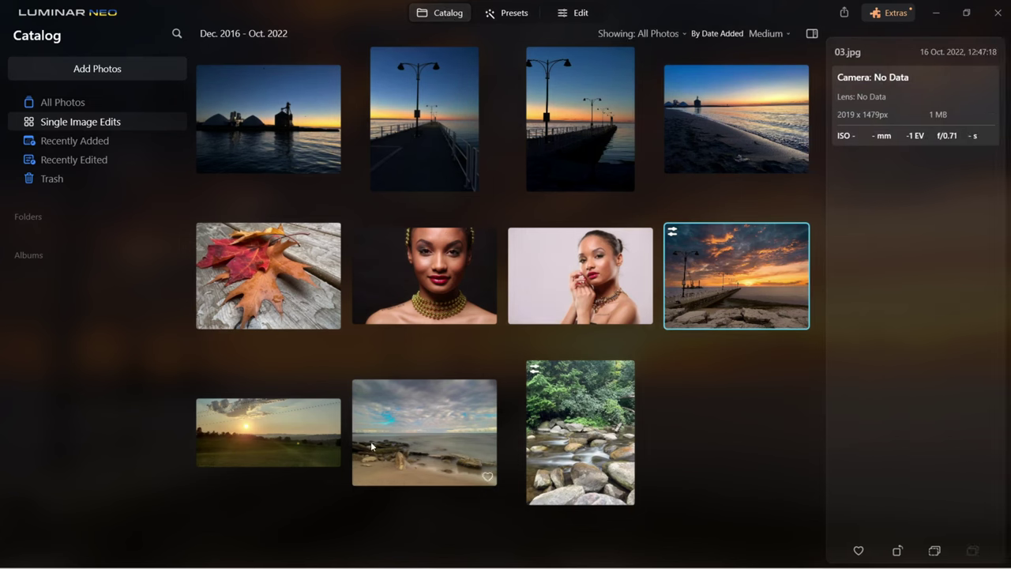
left_click(574, 436)
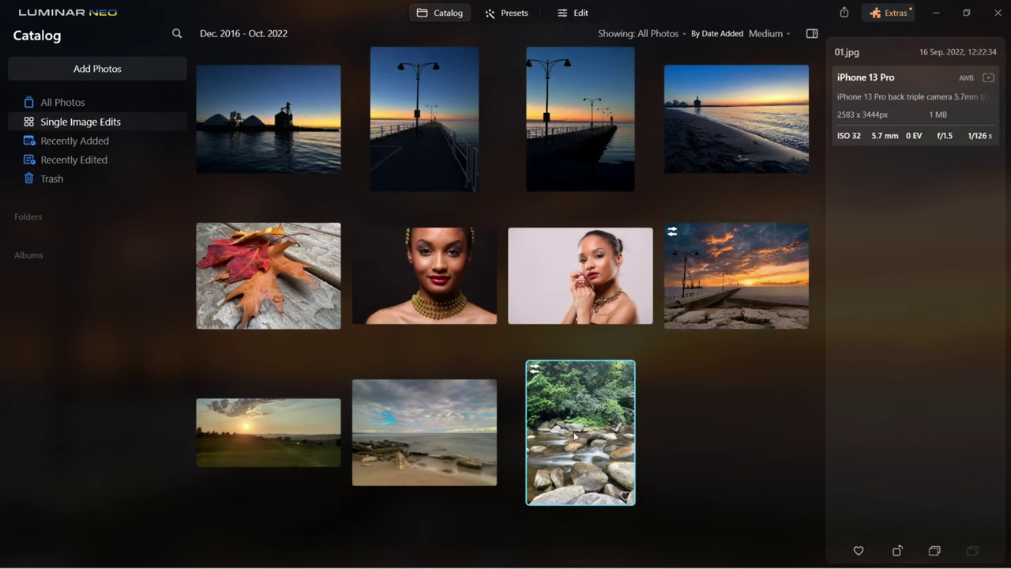
left_click(581, 13)
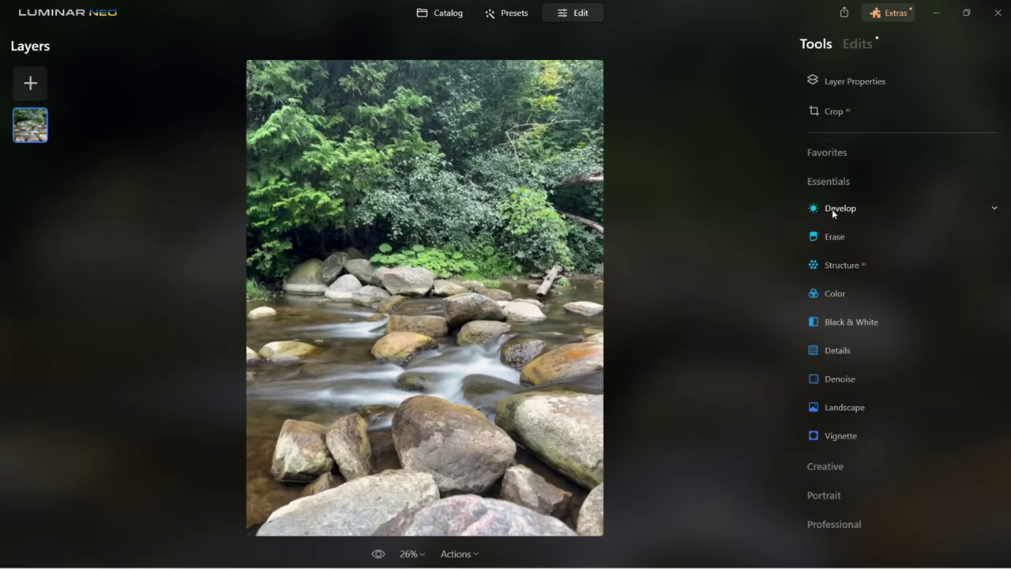
- Set the stream photo's Develop Exposure to -1.20 and Smart Contrast to 11, and collapse the Light adjustments
left_click(837, 210)
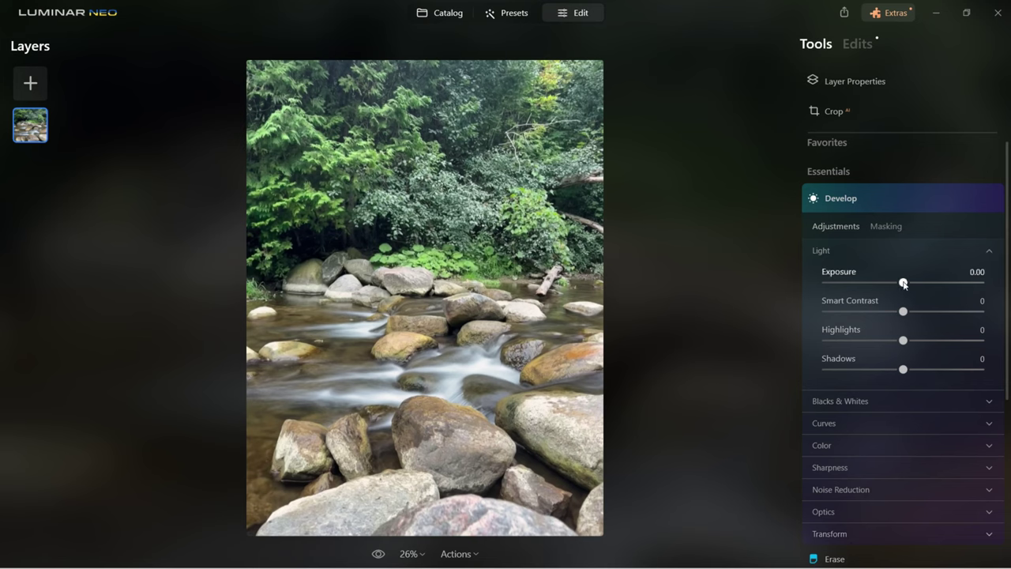
left_click_drag(903, 281, 912, 315)
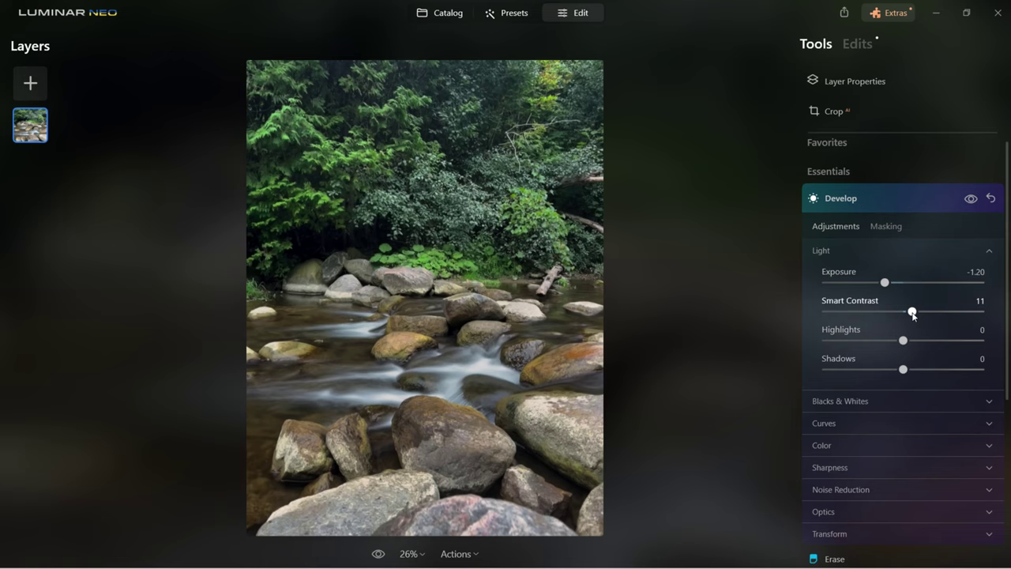
left_click(826, 253)
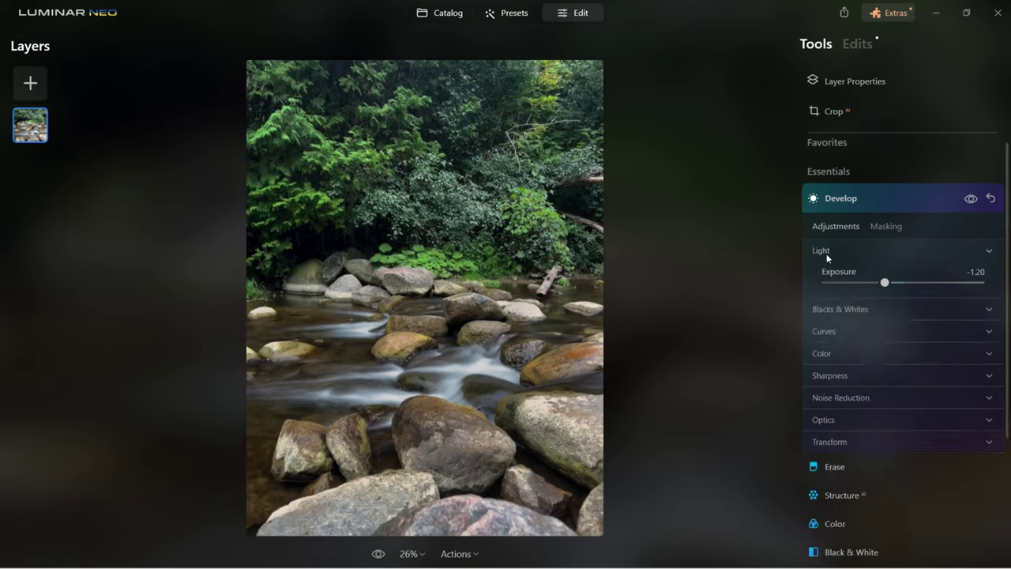
left_click(826, 254)
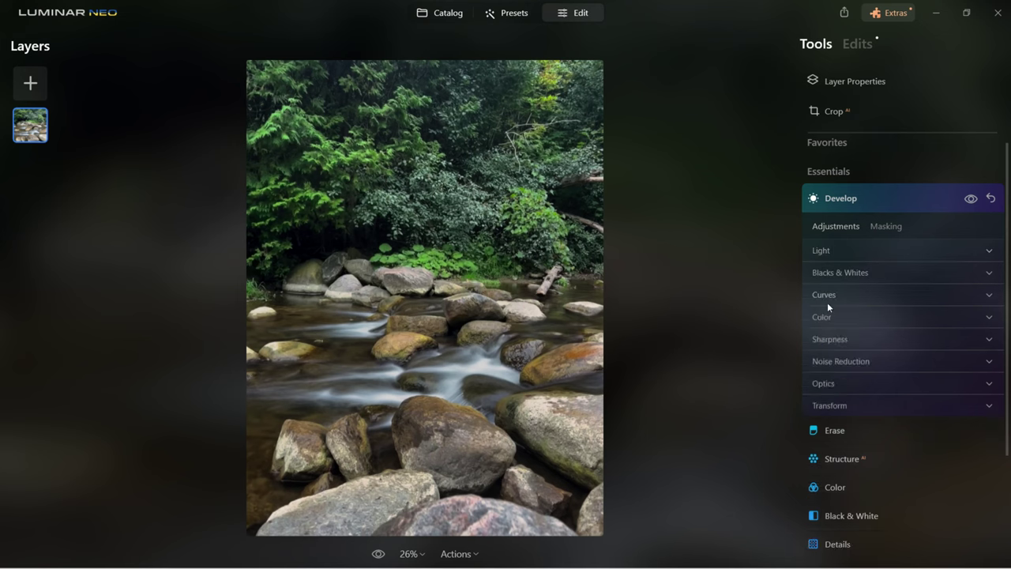
- Try the Develop tool's overall curve and view its red, green and blue channel curves
left_click(827, 300)
mouse_move(898, 404)
left_mouse_down()
mouse_move(905, 419)
mouse_move(901, 410)
left_mouse_up()
left_click(878, 321)
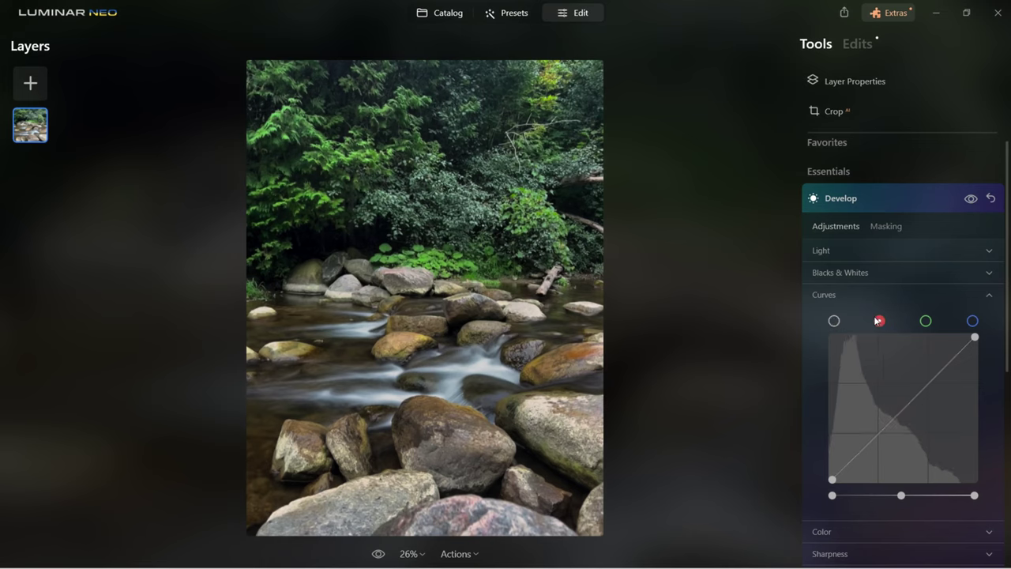
left_click(926, 322)
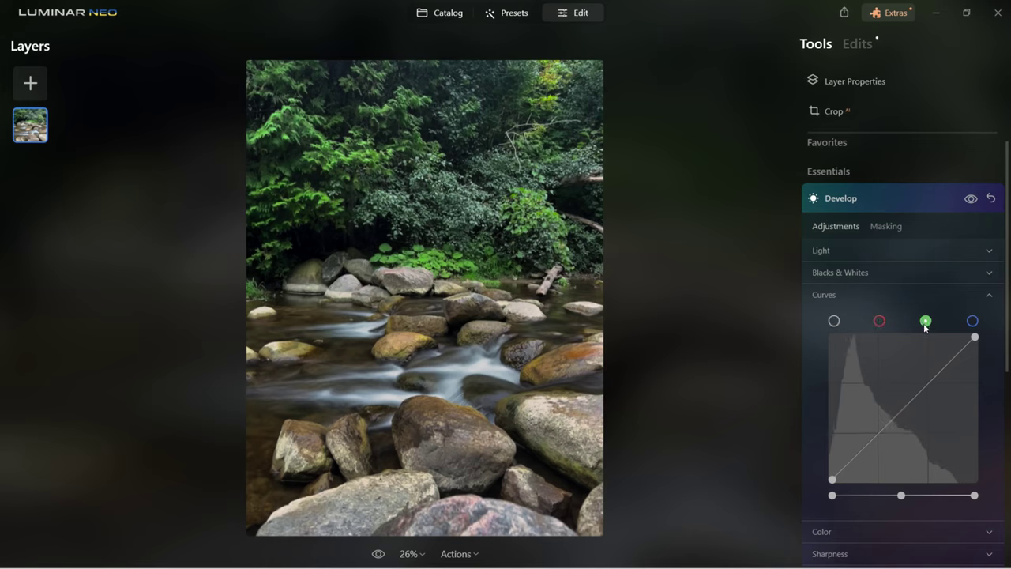
left_click(972, 321)
left_click(830, 294)
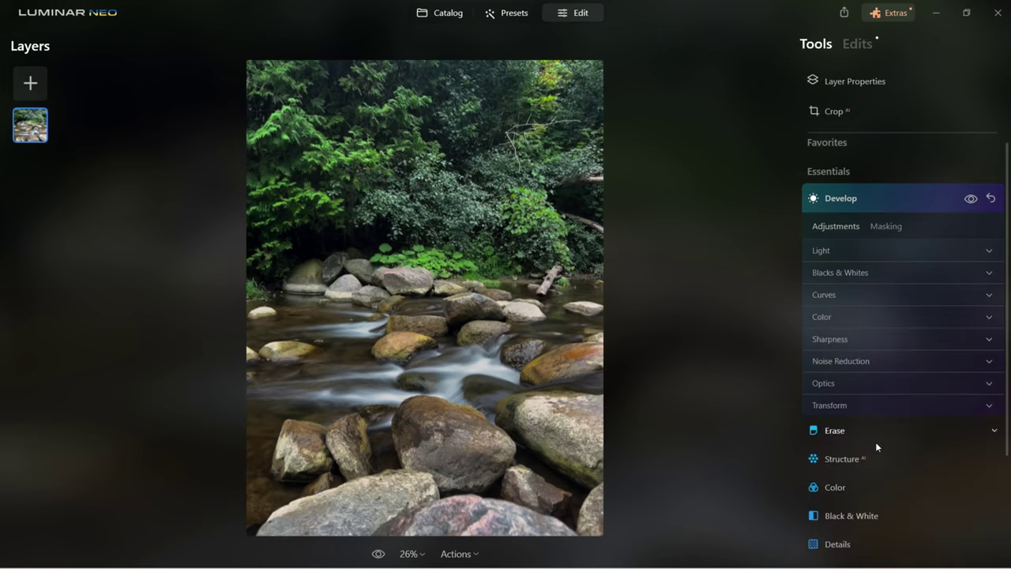
- Examine the Develop tool's Color, Sharpness, Noise Reduction, Optics and Transform adjustments, and its masking options
scroll(814, 294, "down", 1)
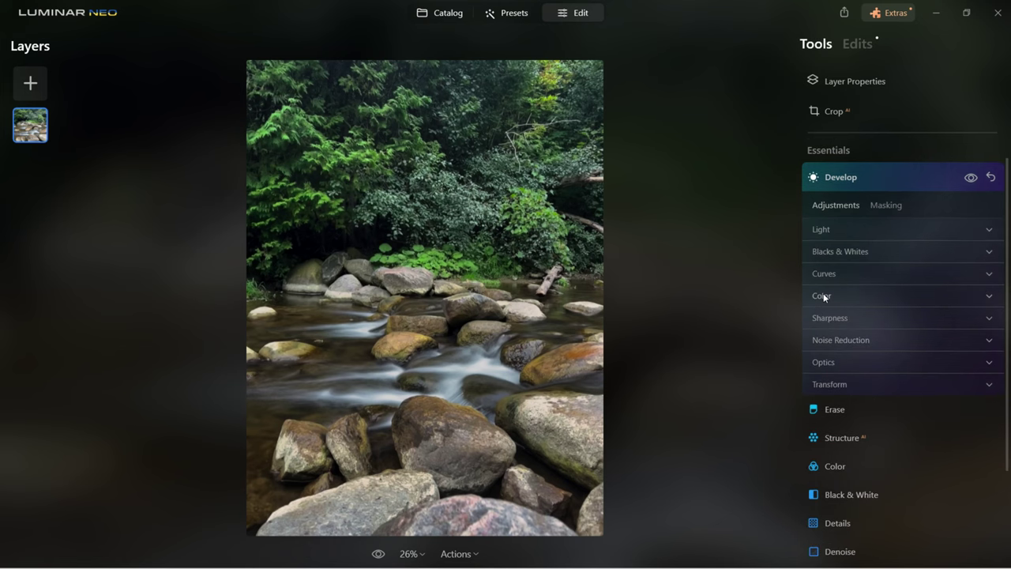
left_click(822, 295)
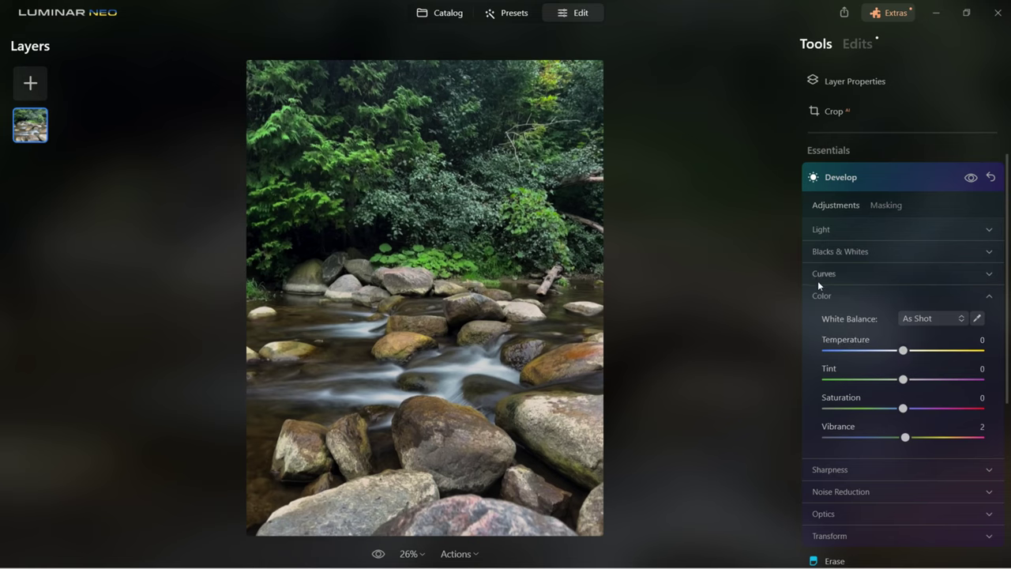
left_click(832, 296)
left_click(829, 318)
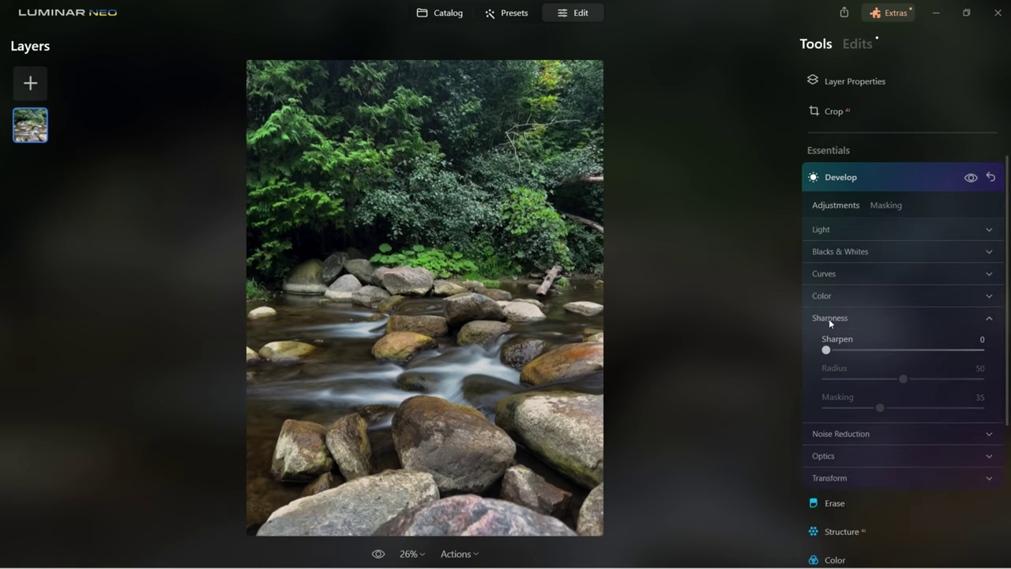
left_click(828, 319)
left_click(829, 344)
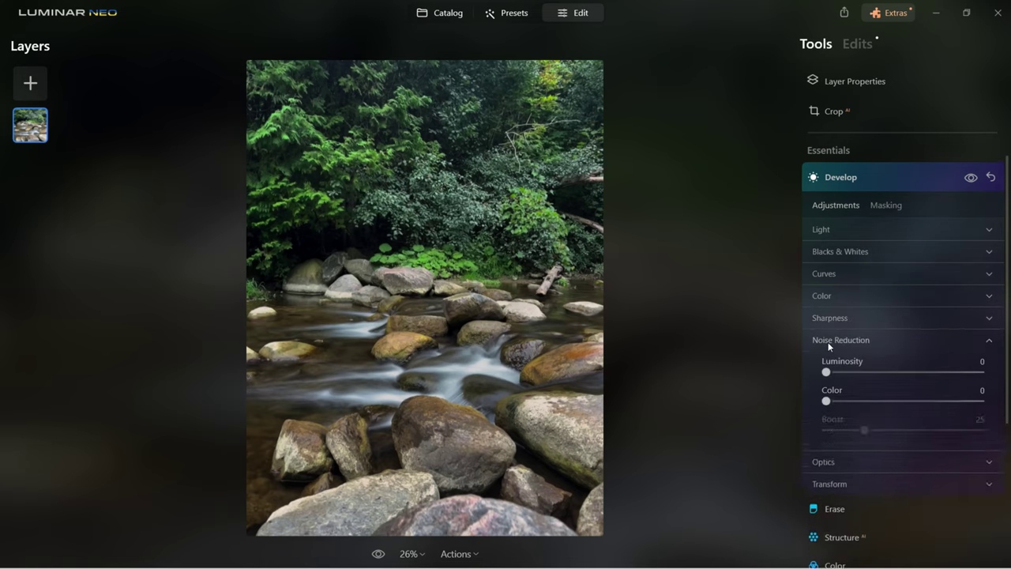
left_click(829, 341)
left_click(829, 365)
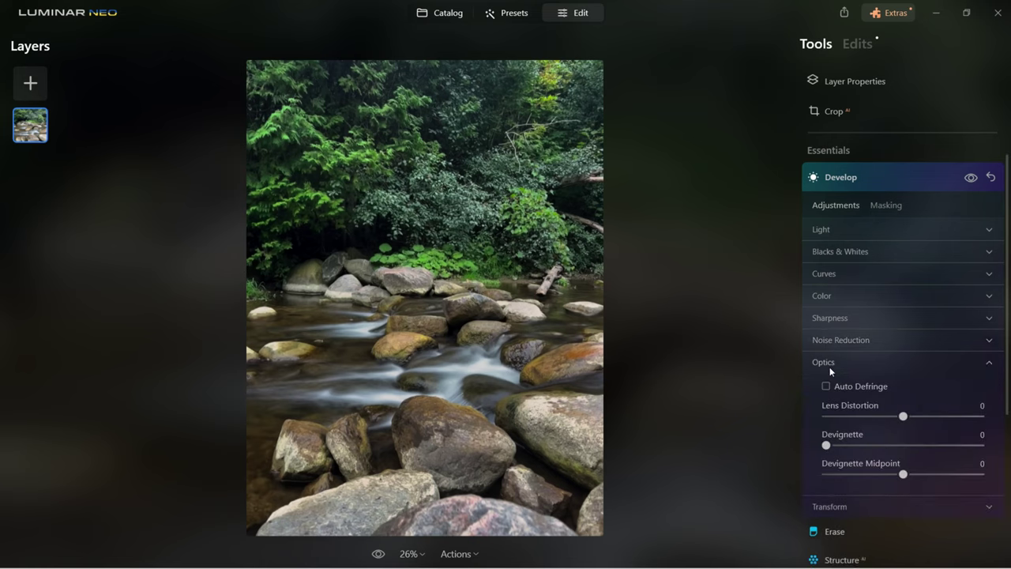
left_click(830, 365)
left_click(828, 384)
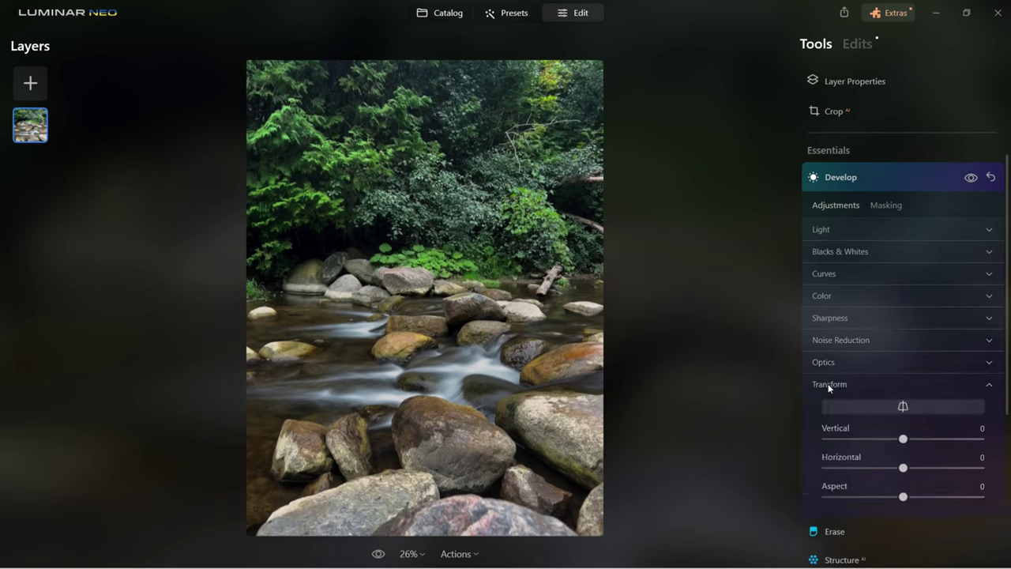
left_click(829, 385)
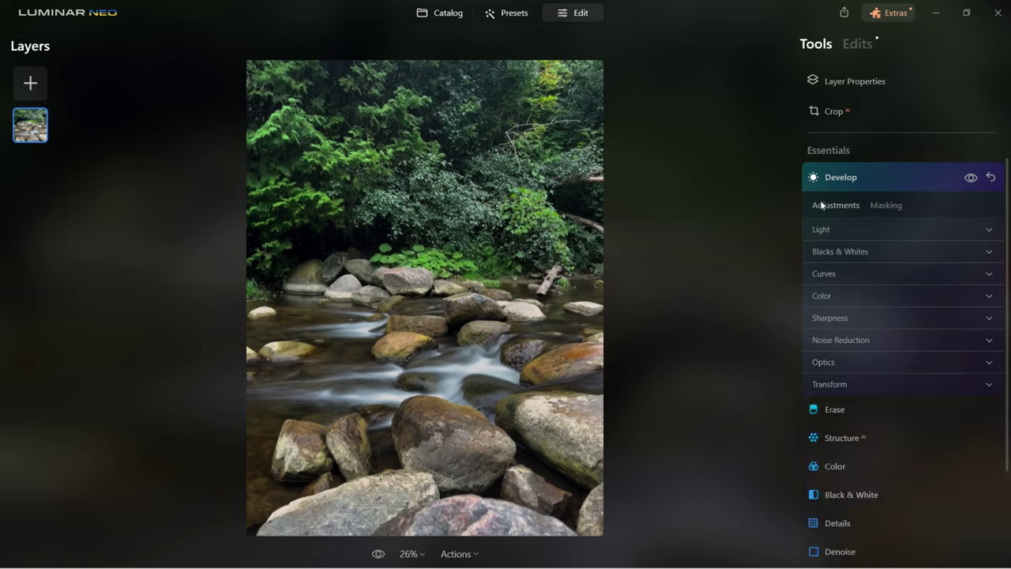
left_click(879, 207)
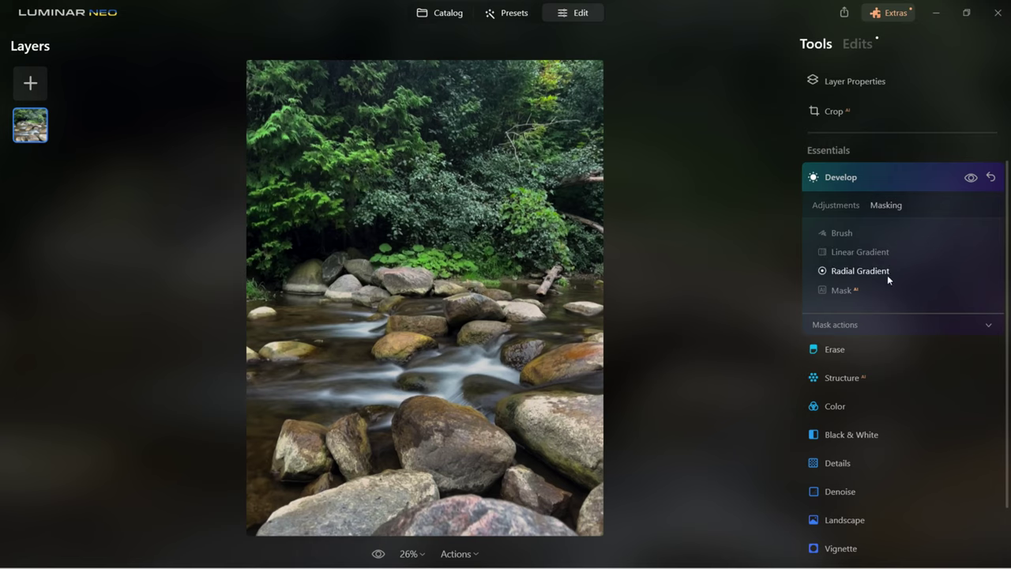
- Restrict the stream photo's Develop adjustments to the water with Mask AI, trying the Flora area along the way
left_click(836, 290)
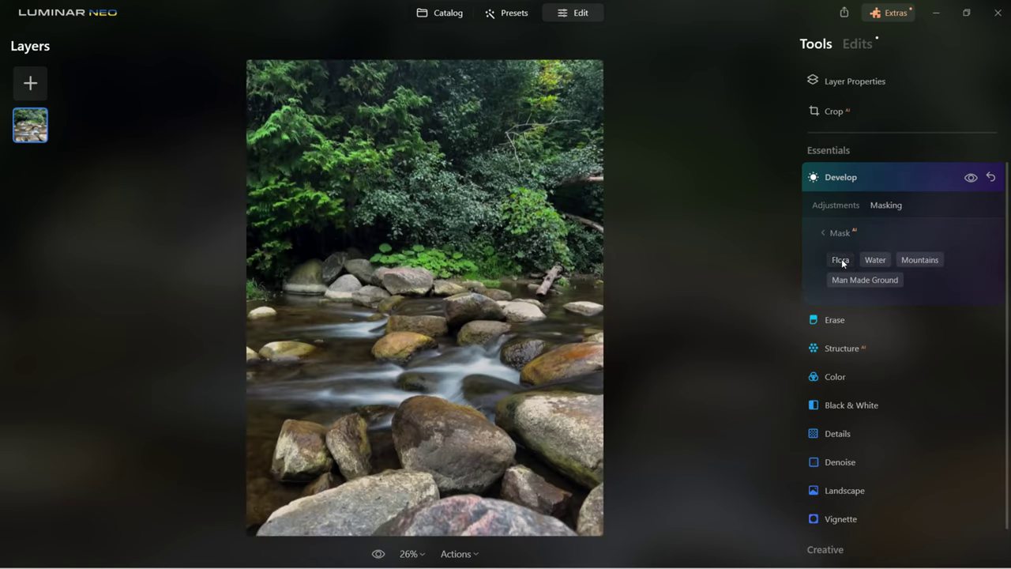
left_click(841, 259)
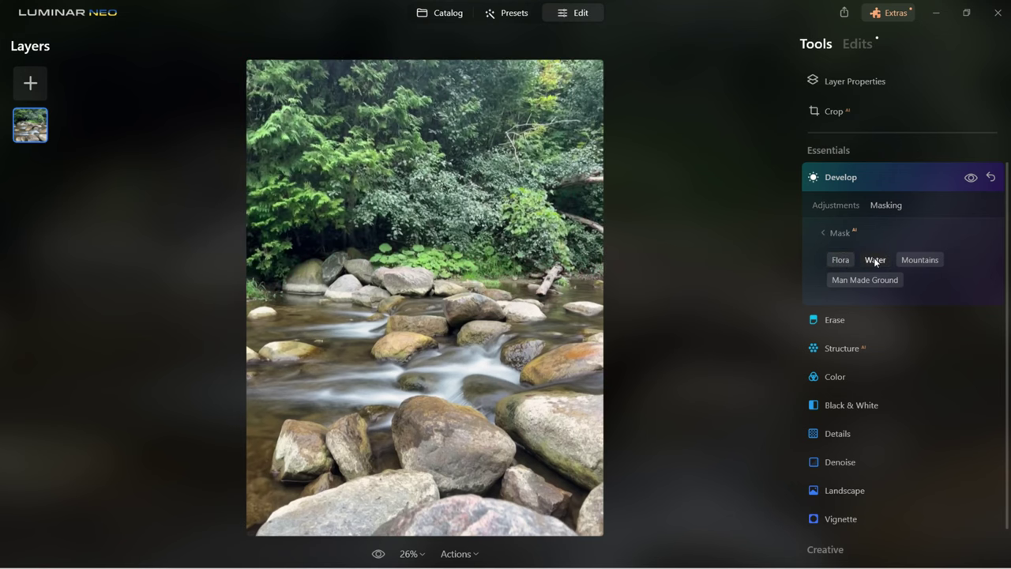
left_click(875, 261)
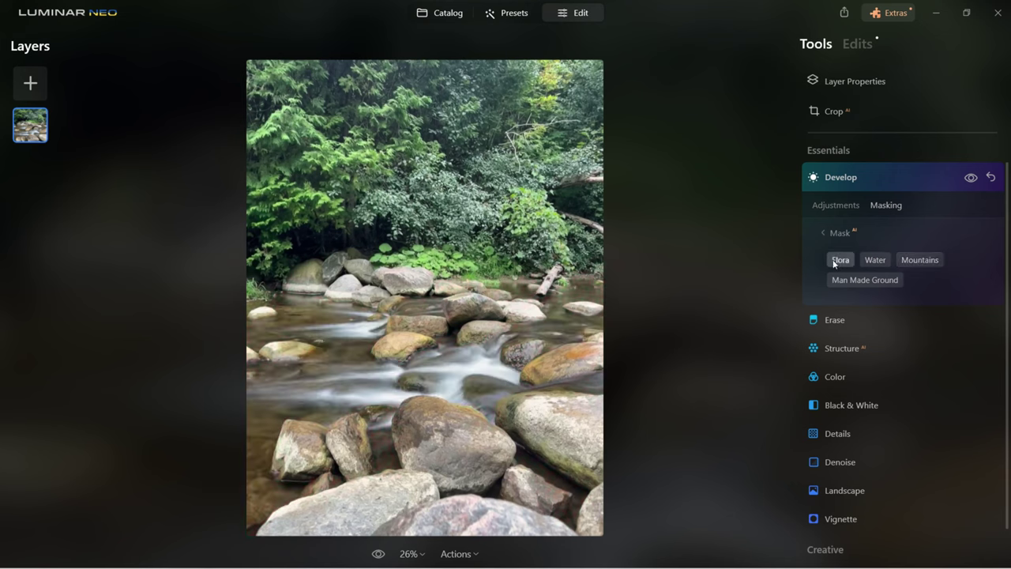
left_click(868, 262)
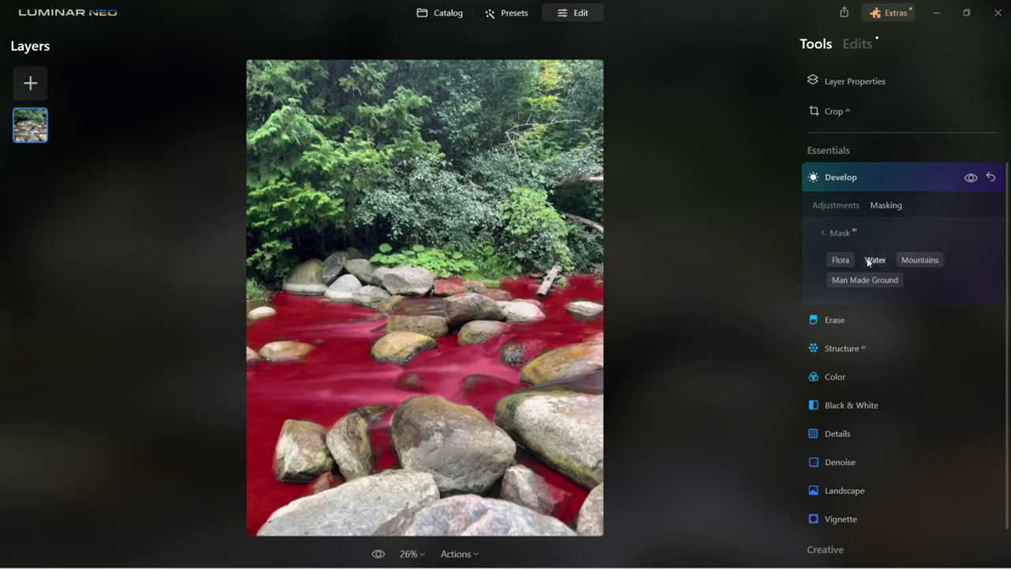
- Set the masked water's Develop Exposure to -1.26 and try a higher Highlights value
left_click(825, 205)
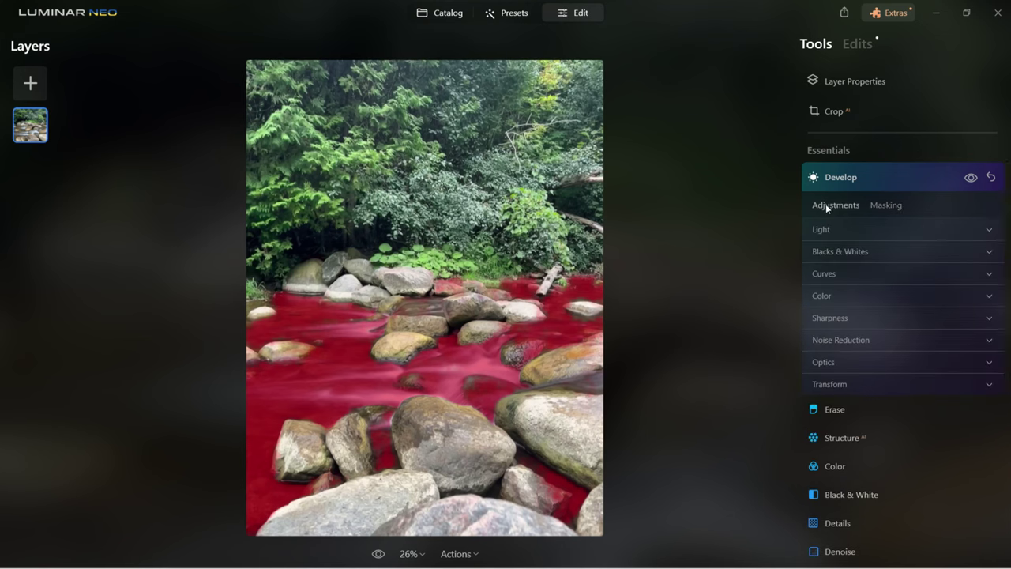
left_click(823, 230)
mouse_move(885, 261)
left_mouse_down()
mouse_move(847, 259)
mouse_move(886, 259)
left_mouse_up()
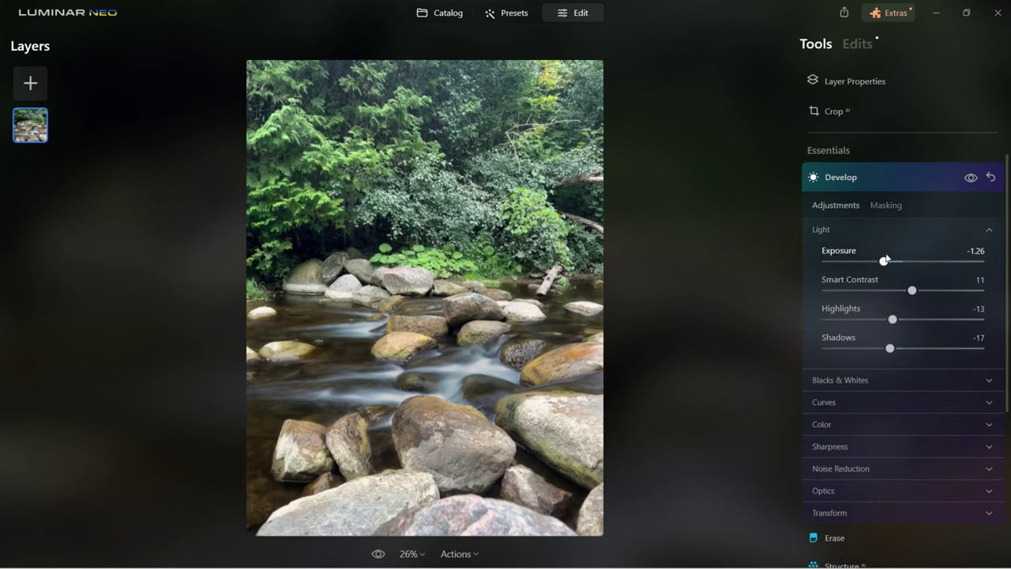
left_click_drag(892, 319, 951, 319)
double_click(868, 317)
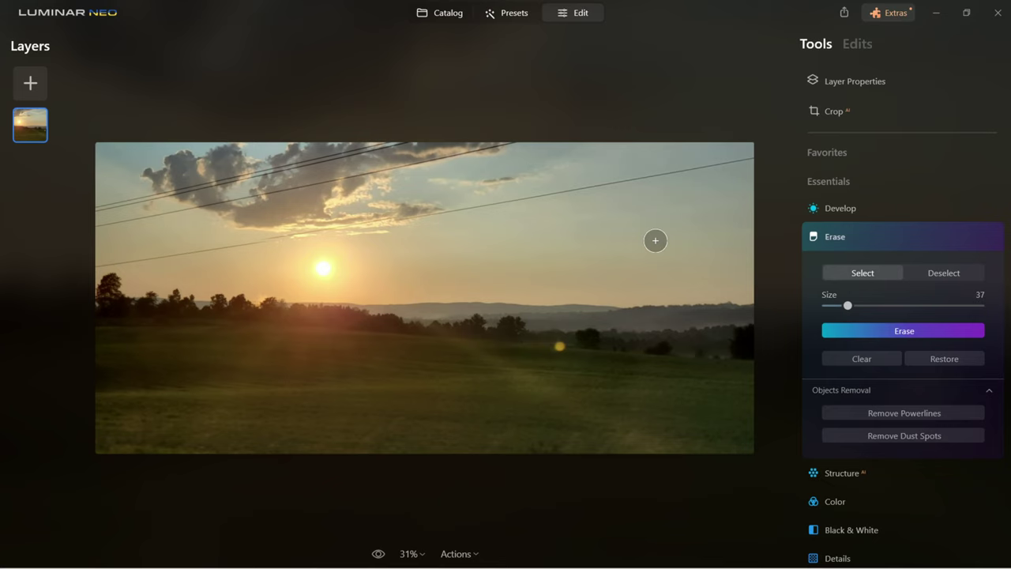
- Try painting over a power line in the sunset sky with the Erase brush at size 31, and clear the selection
mouse_move(848, 304)
left_mouse_down()
mouse_move(837, 304)
mouse_move(864, 304)
mouse_move(843, 305)
left_mouse_up()
mouse_move(433, 210)
left_mouse_down()
mouse_move(593, 195)
mouse_move(657, 168)
left_mouse_up()
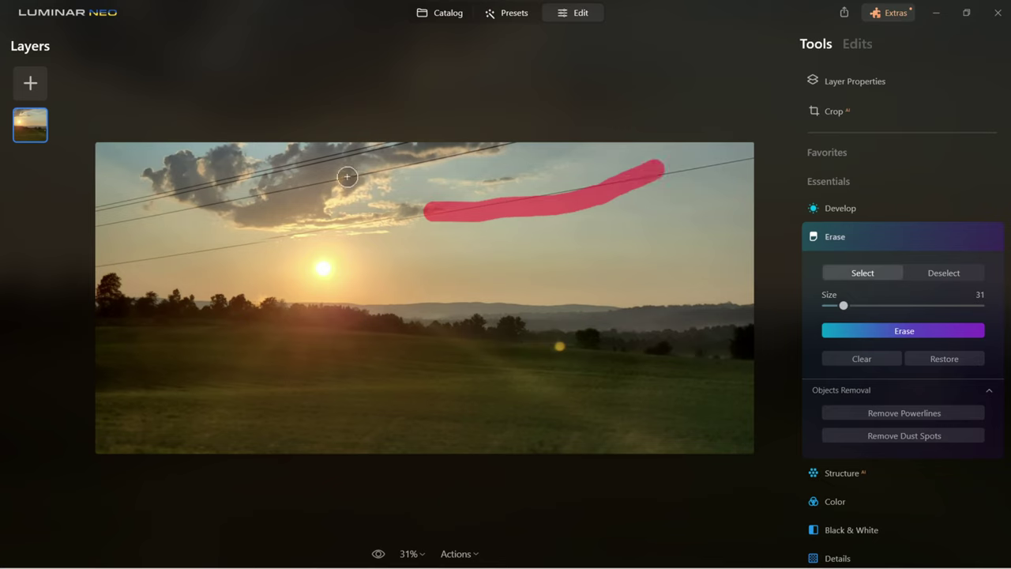
left_click(867, 360)
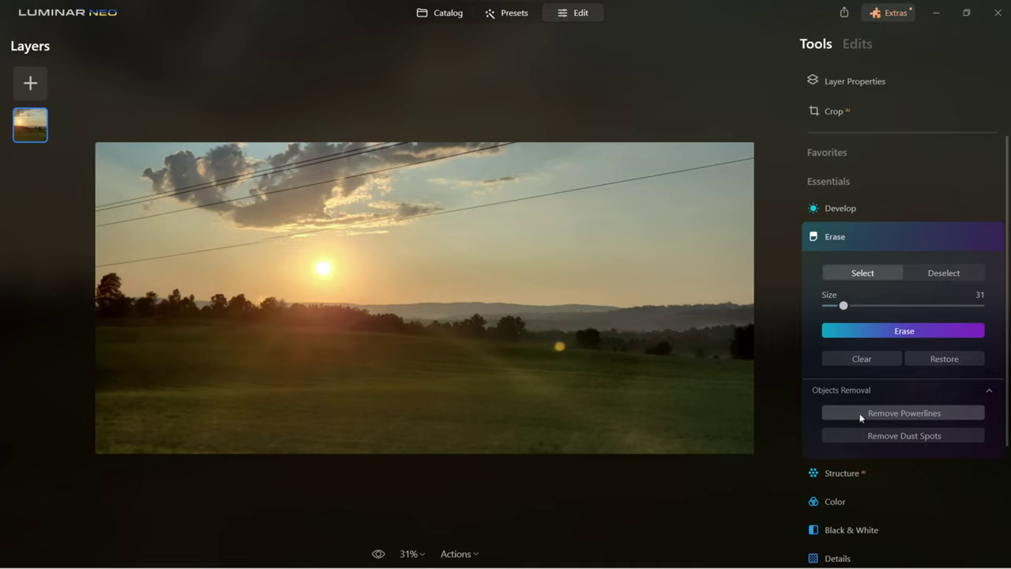
- Remove the power lines from the sunset photo automatically with Erase, and compare the photo before and after
left_click(886, 415)
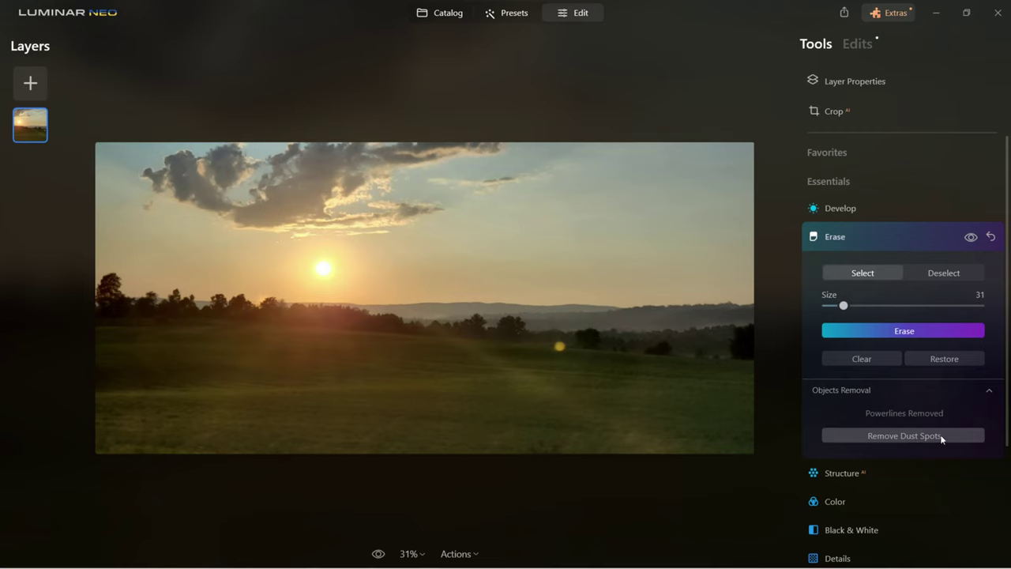
left_click(970, 237)
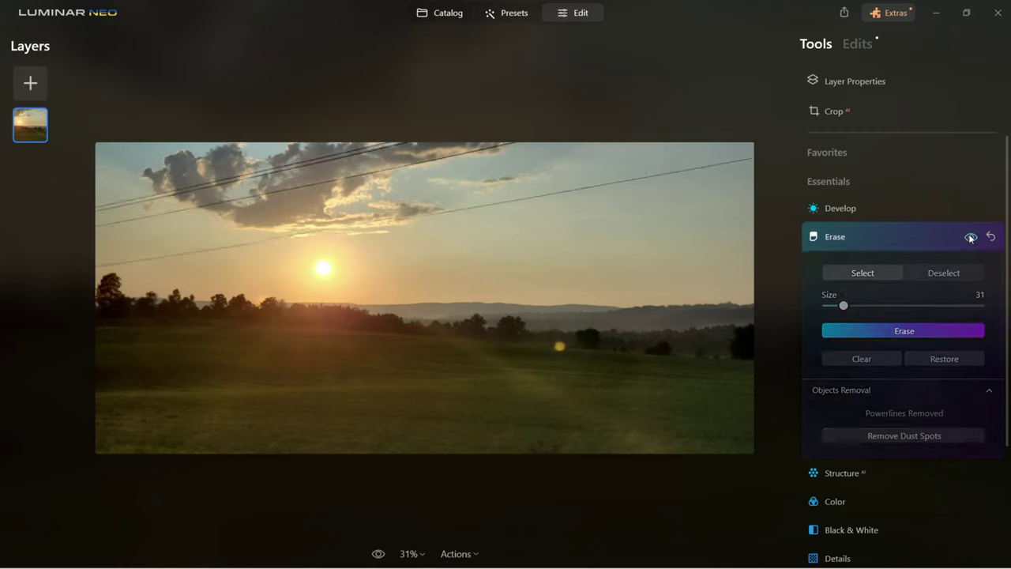
left_click(969, 238)
left_click(970, 237)
left_click(969, 238)
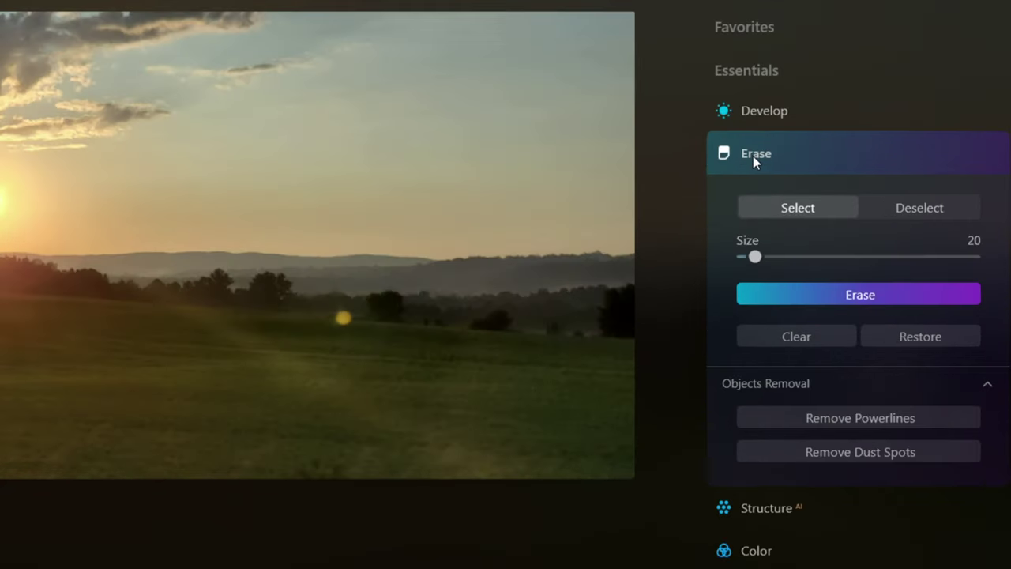
- Increase the Structure AI Amount slightly on the sunset photo, view its masking options, and try and reset its Boost
left_click(753, 155)
left_click(757, 199)
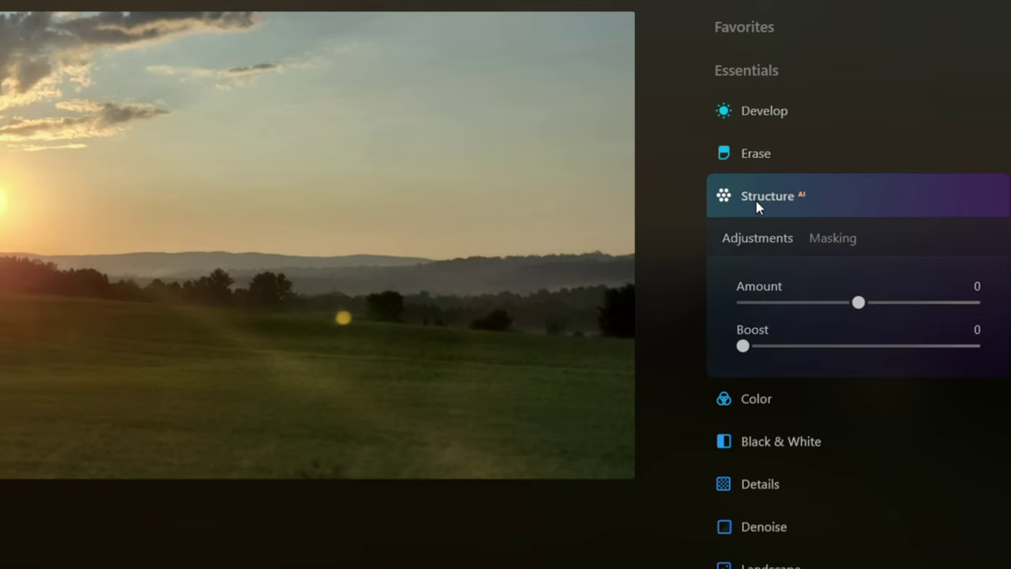
left_click(833, 232)
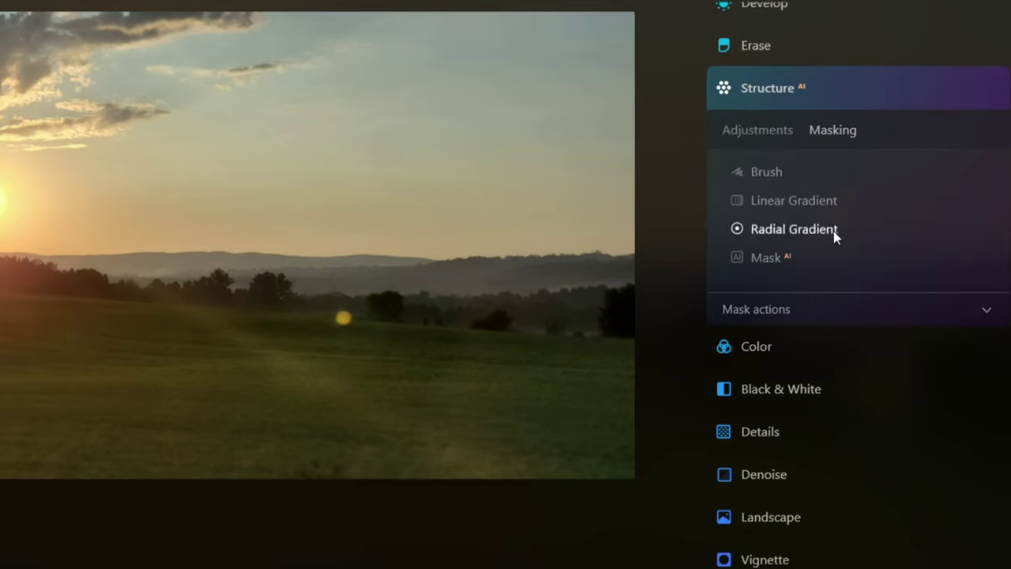
left_click(761, 132)
left_click_drag(859, 194, 865, 196)
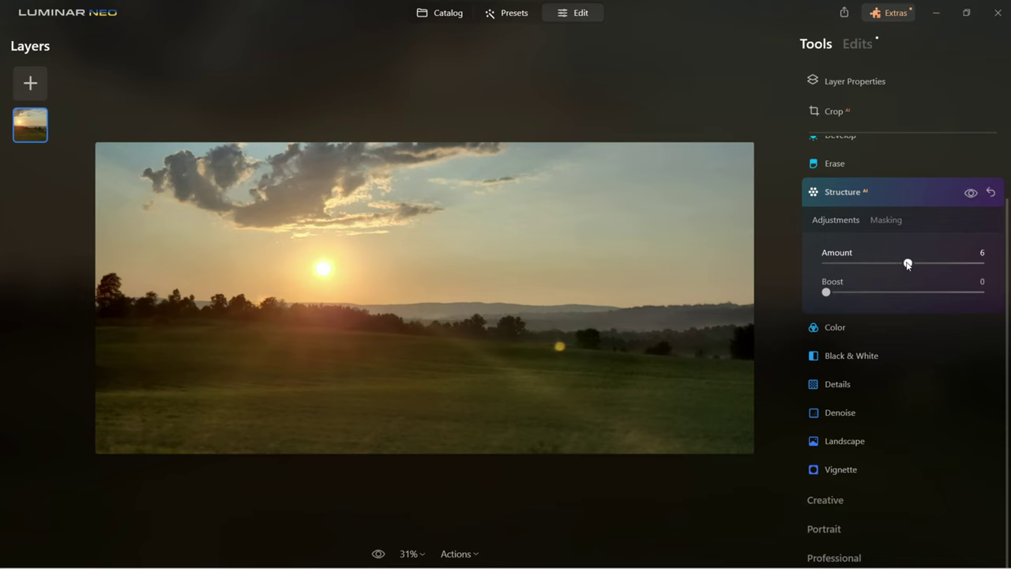
mouse_move(907, 263)
left_mouse_down()
mouse_move(935, 263)
mouse_move(886, 263)
mouse_move(917, 263)
left_mouse_up()
left_click_drag(827, 292, 880, 294)
double_click(881, 293)
left_click(842, 192)
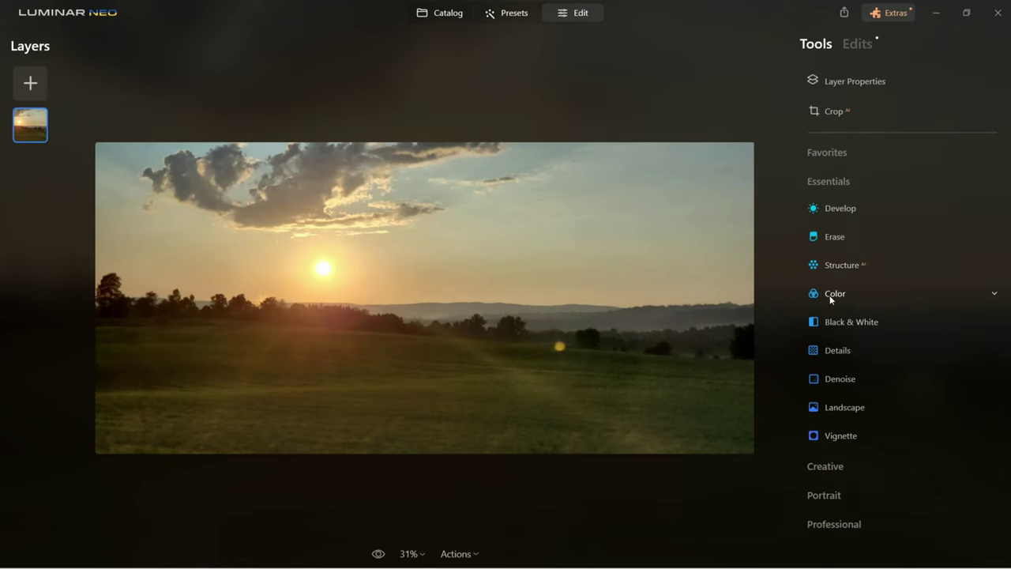
- Set the Color tool's Saturation to -1 for the sunset photo and collapse the tool
left_click(829, 295)
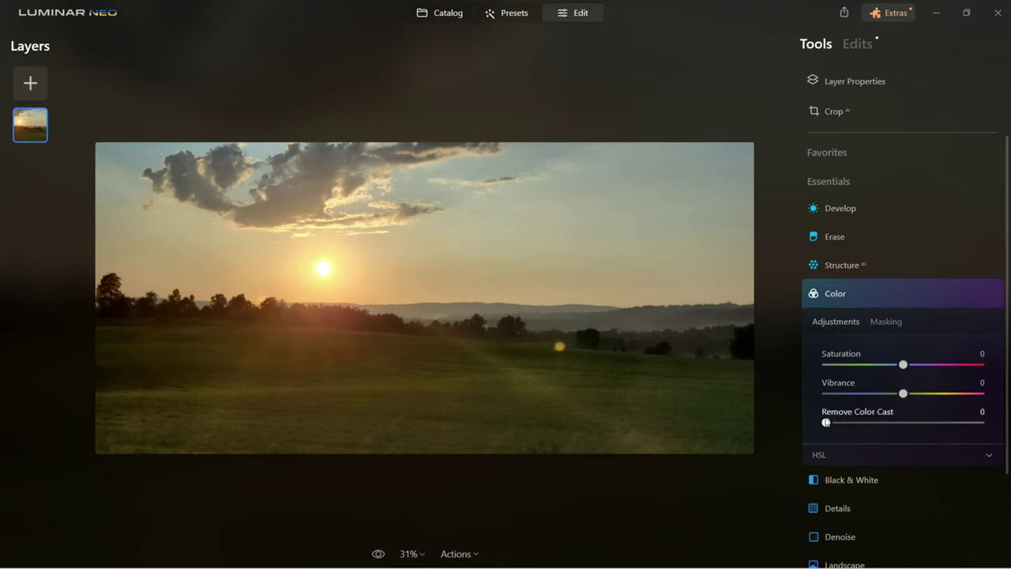
left_click_drag(905, 366, 902, 365)
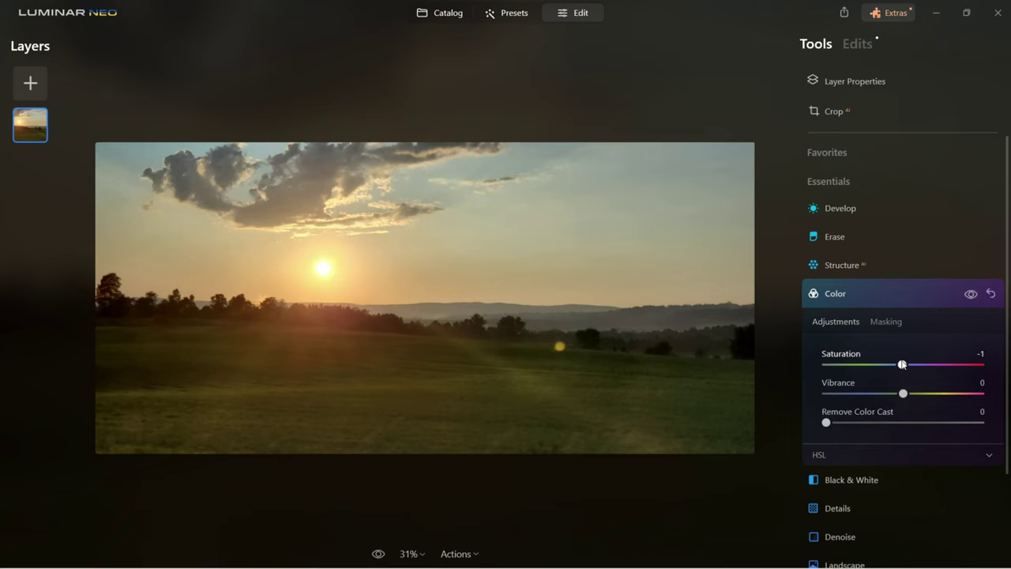
left_click(844, 292)
- Examine the Black & White tool's adjustments and masking options
left_click(847, 324)
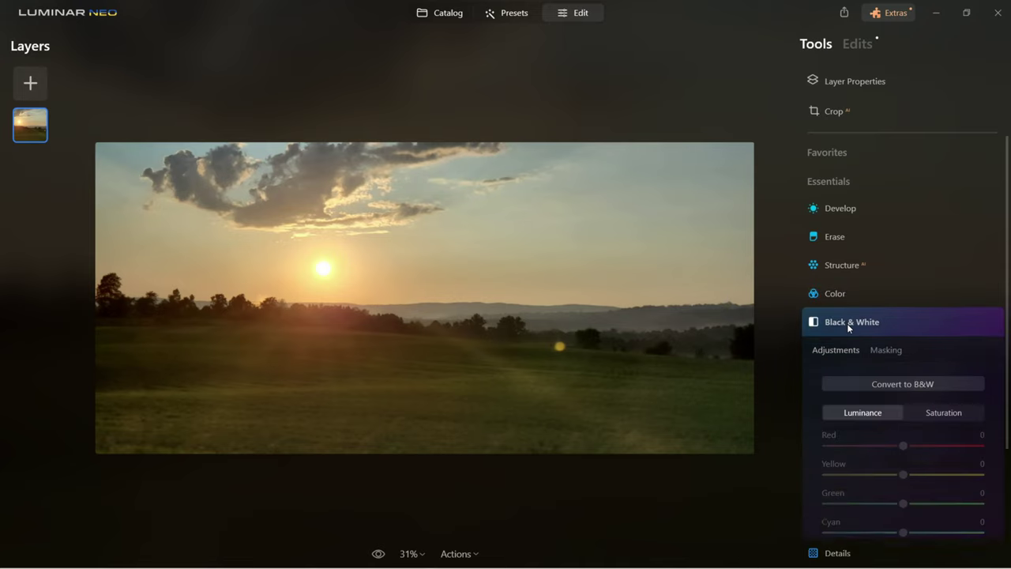
left_click(880, 282)
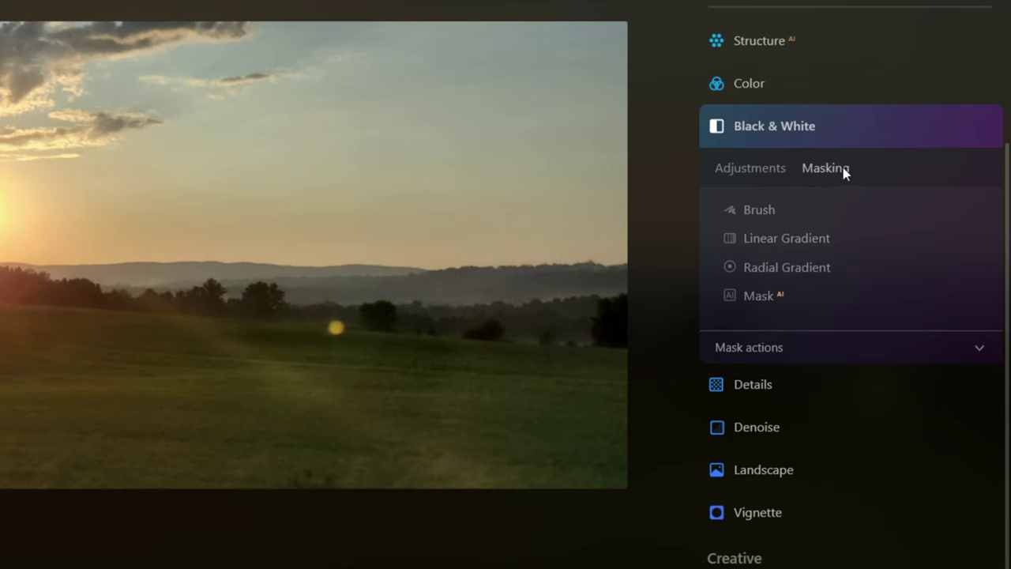
left_click(763, 172)
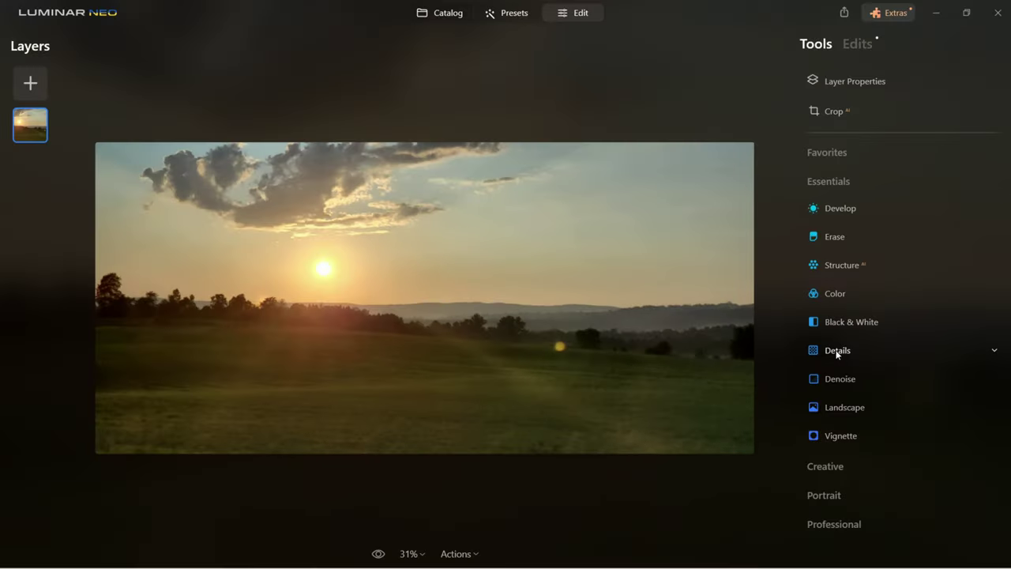
- Set the sunset photo's Medium Details to 2 and Large Details to 6, trying and resetting a stronger Small Details value
left_click(837, 351)
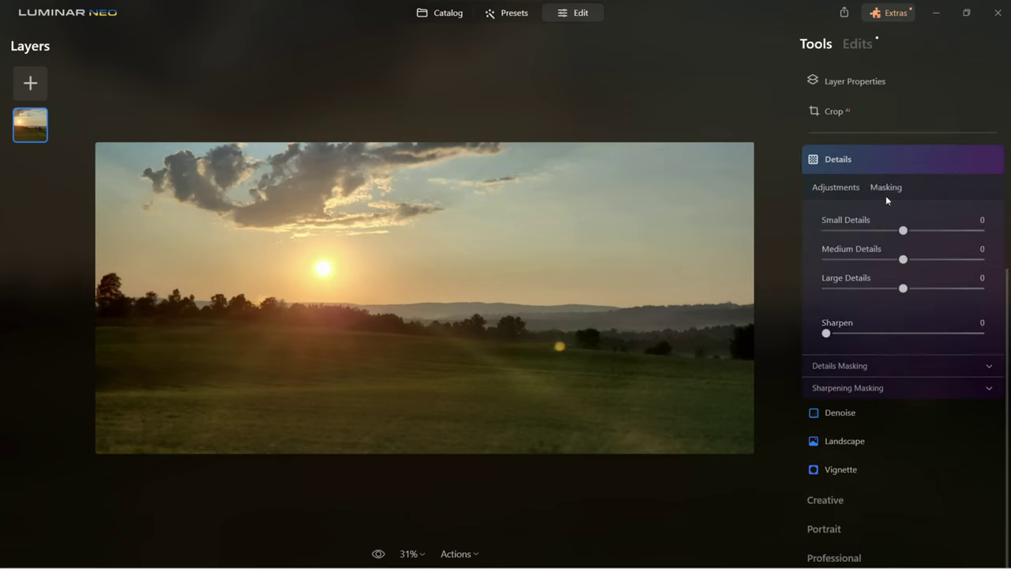
scroll(884, 190, "up", 1)
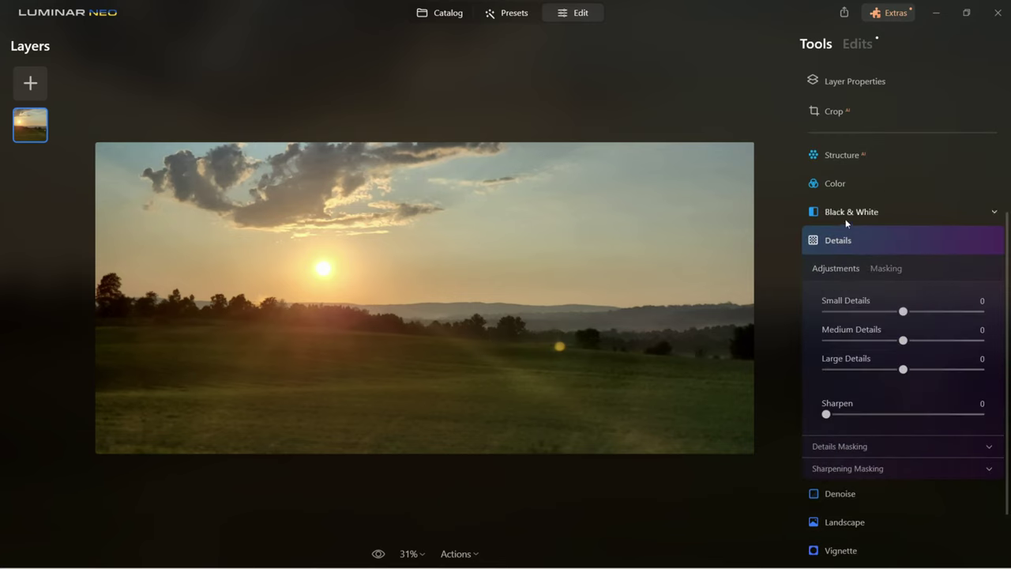
left_click(847, 244)
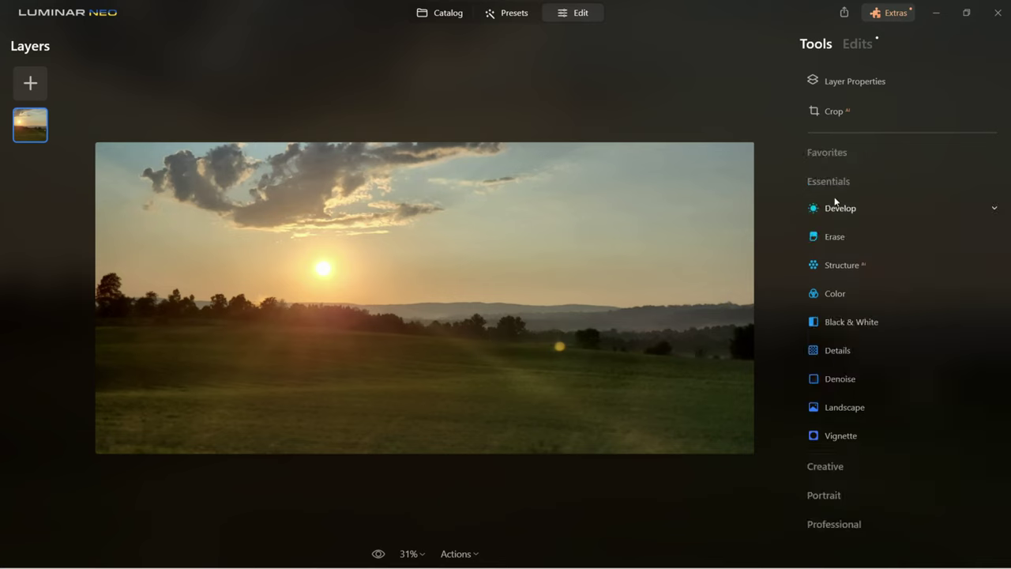
left_click(835, 350)
scroll(960, 413, "down", 3)
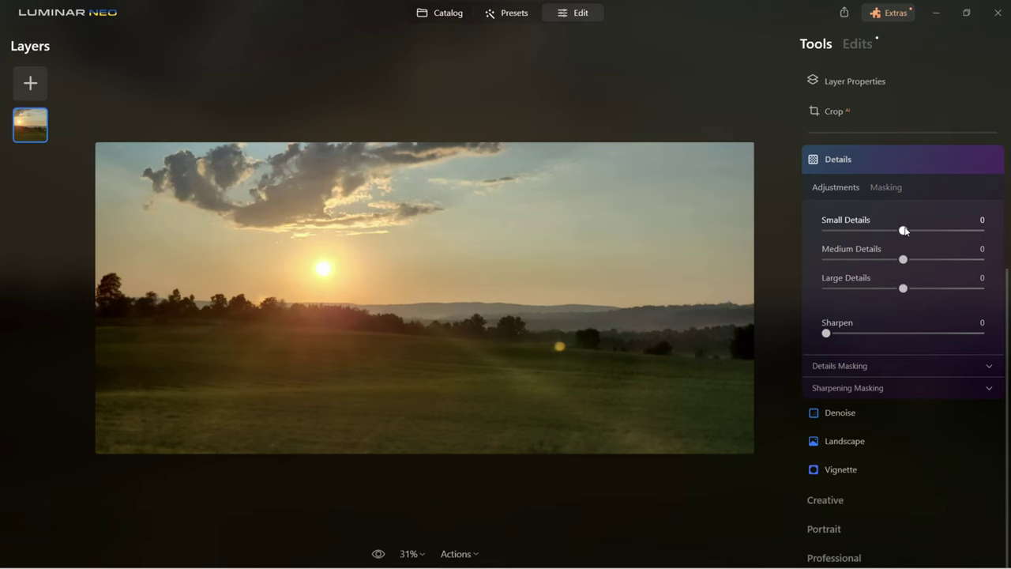
left_click_drag(902, 231, 951, 230)
double_click(953, 230)
left_click_drag(902, 259, 908, 288)
mouse_move(825, 333)
left_mouse_down()
mouse_move(873, 333)
mouse_move(825, 334)
left_mouse_up()
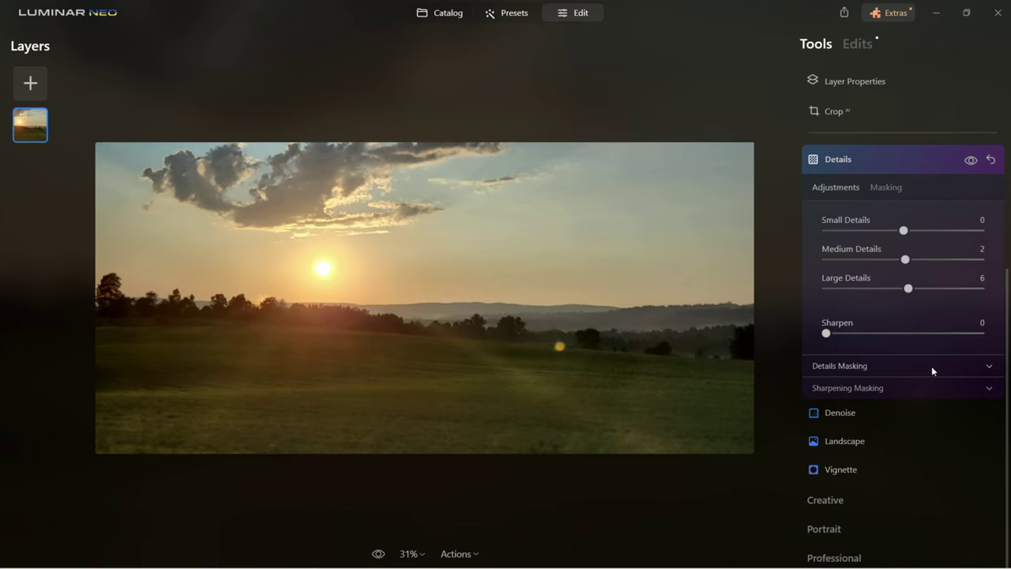
- Try the Luminosity Denoise and Color Denoise adjustments, and view the Landscape tool's adjustments
left_click(840, 412)
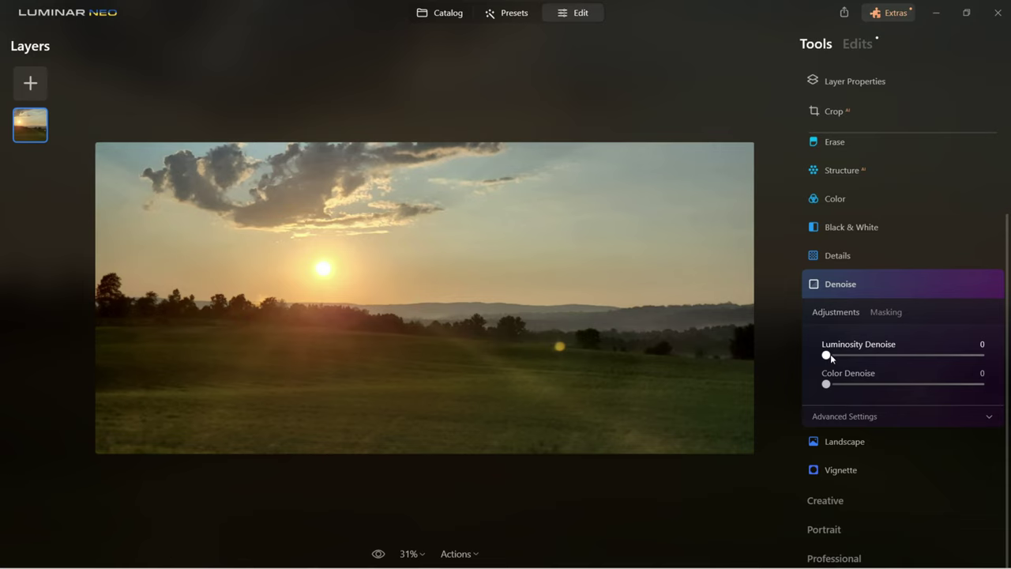
left_click_drag(827, 357, 783, 355)
left_click_drag(826, 384, 785, 377)
left_click(843, 282)
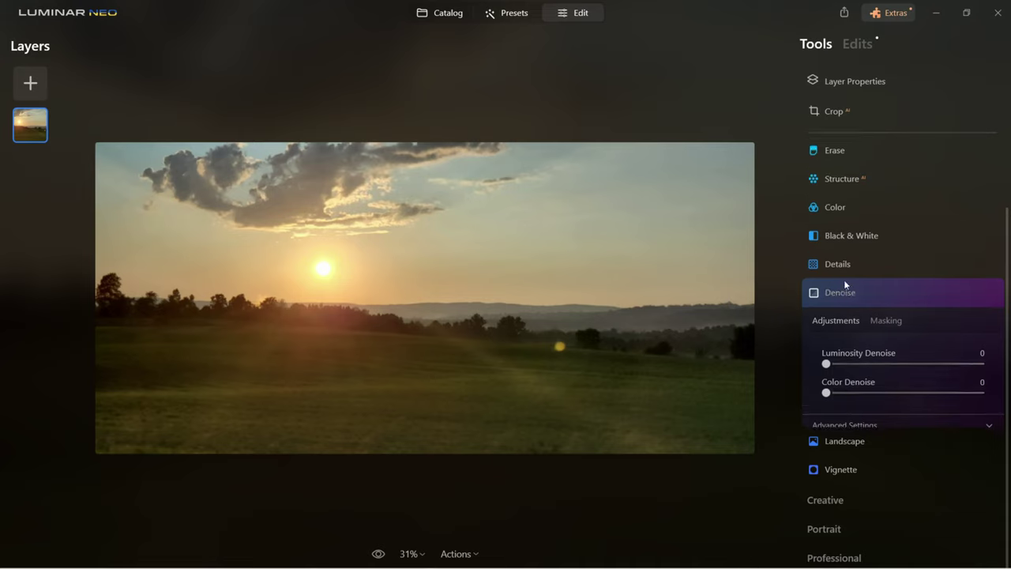
left_click(852, 407)
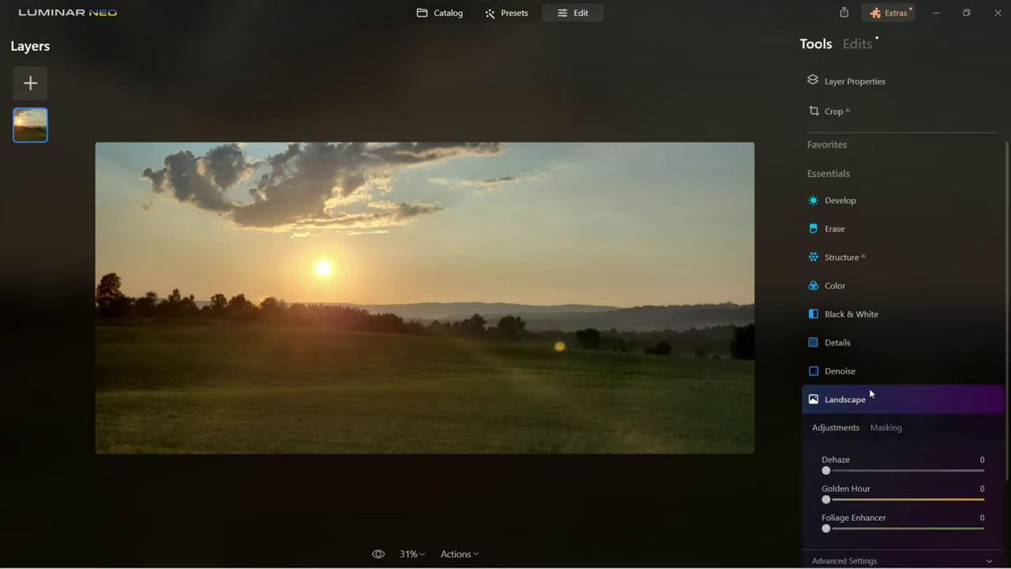
scroll(919, 318, "down", 3)
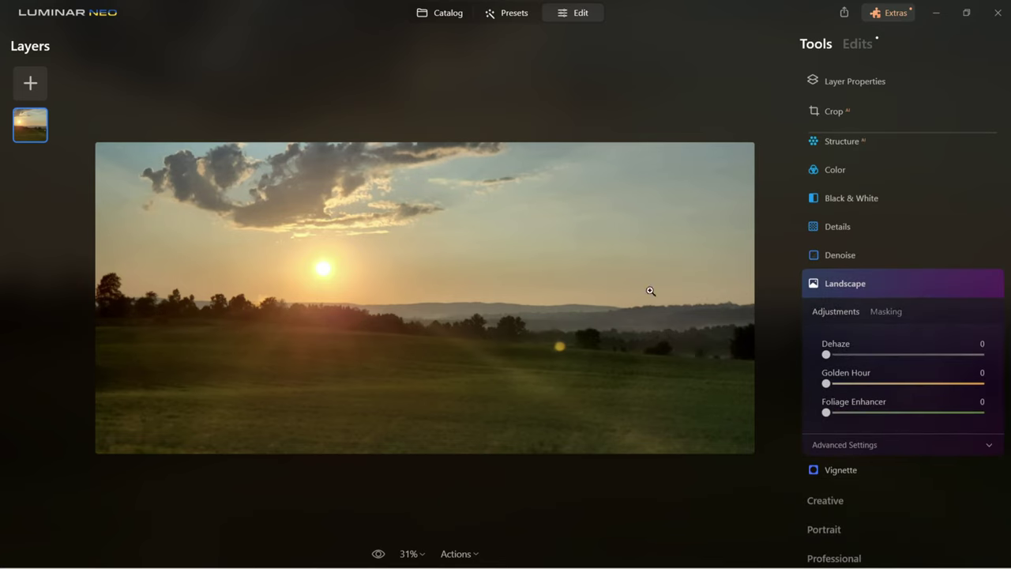
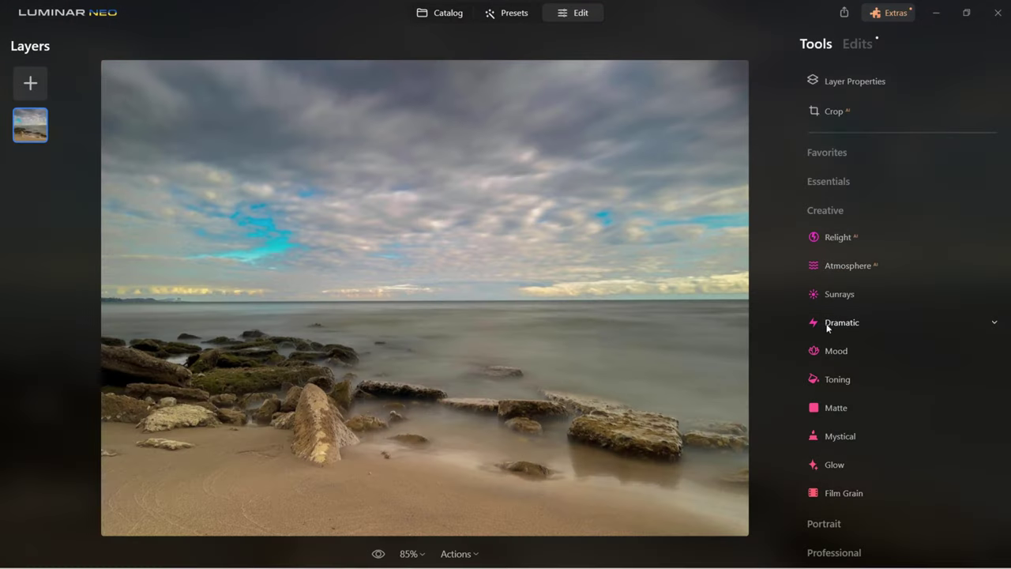
- Apply the Dramatic effect to the rocky beach photo with Amount 21, Local Contrast 57, Brightness -28 and Saturation -11
left_click(825, 325)
left_click_drag(827, 395, 859, 393)
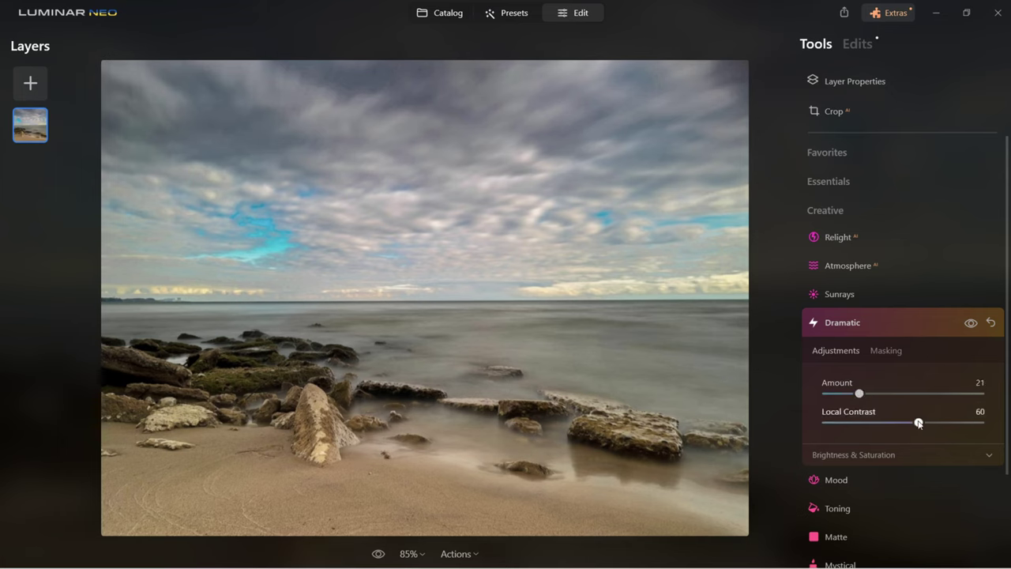
mouse_move(919, 423)
left_mouse_down()
mouse_move(831, 422)
mouse_move(972, 424)
mouse_move(913, 423)
left_mouse_up()
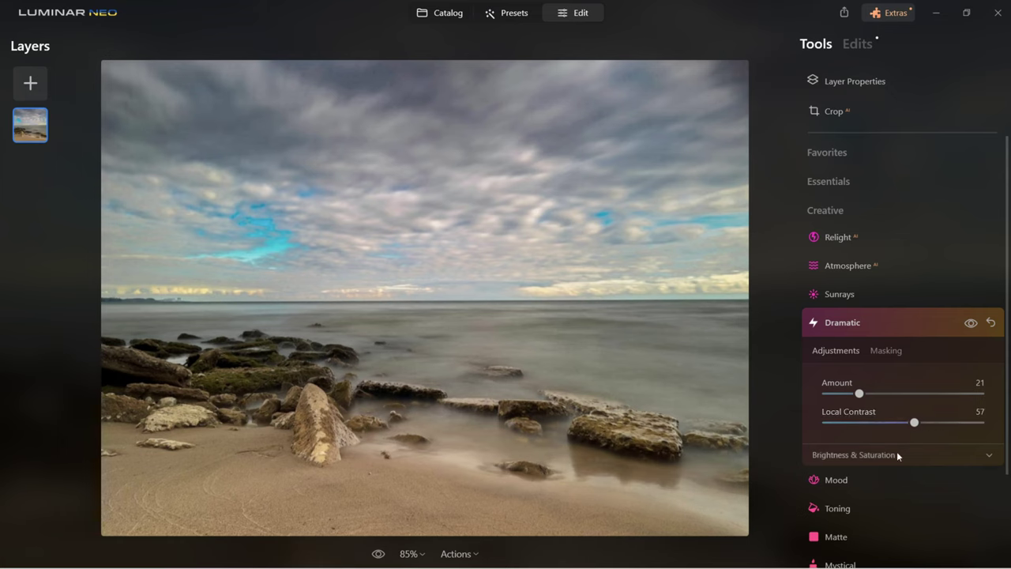
left_click(840, 455)
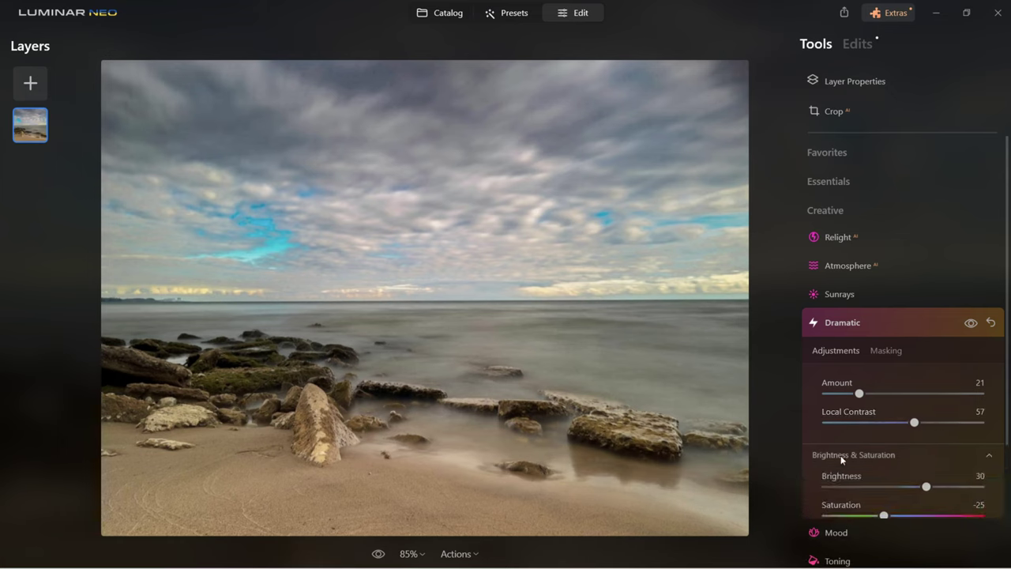
left_click_drag(925, 486, 893, 515)
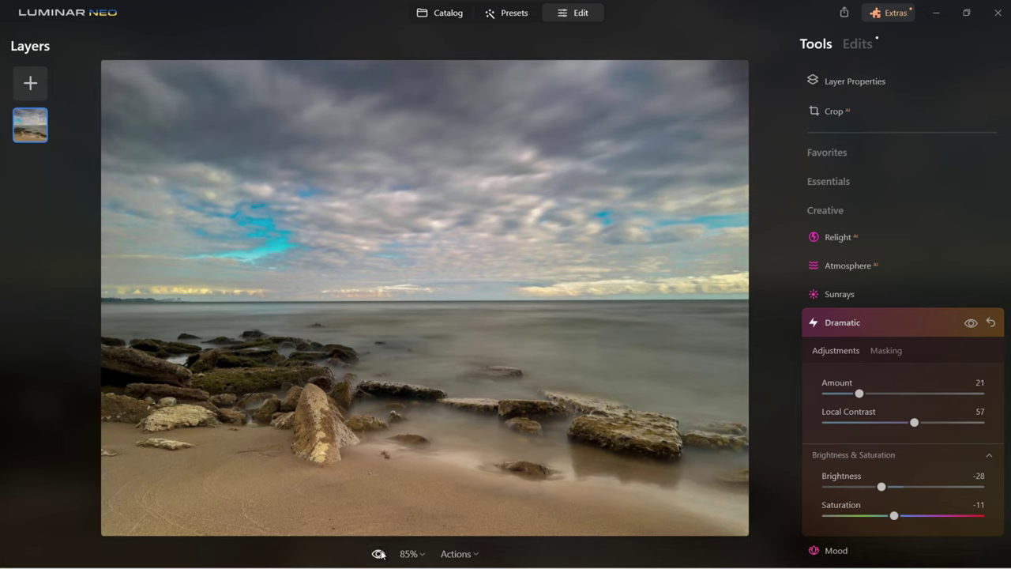
- Apply the Long Beach cinematic toning LUT to the beach photo with the Mood tool and compare before and after
left_click(857, 328)
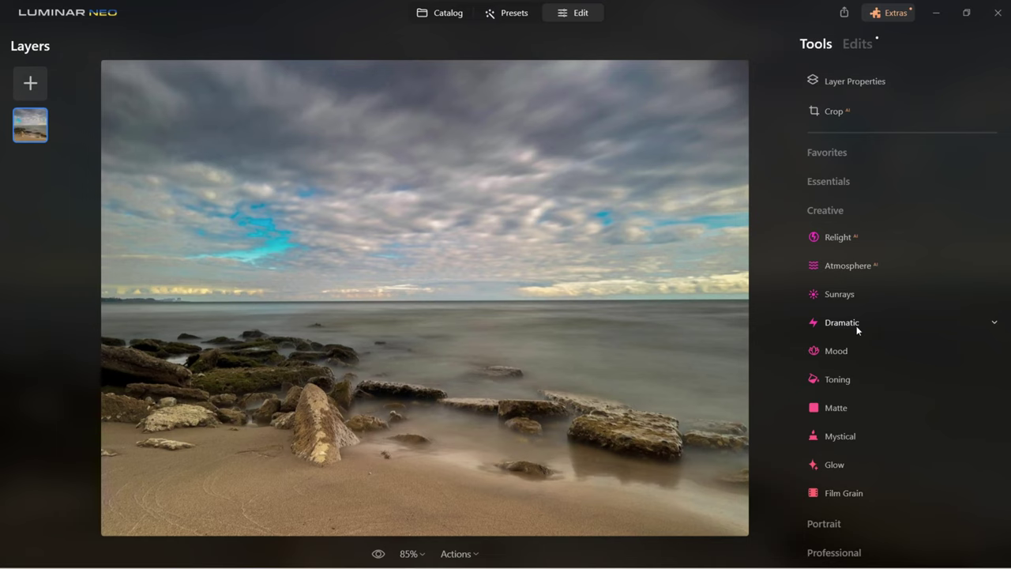
left_click(835, 352)
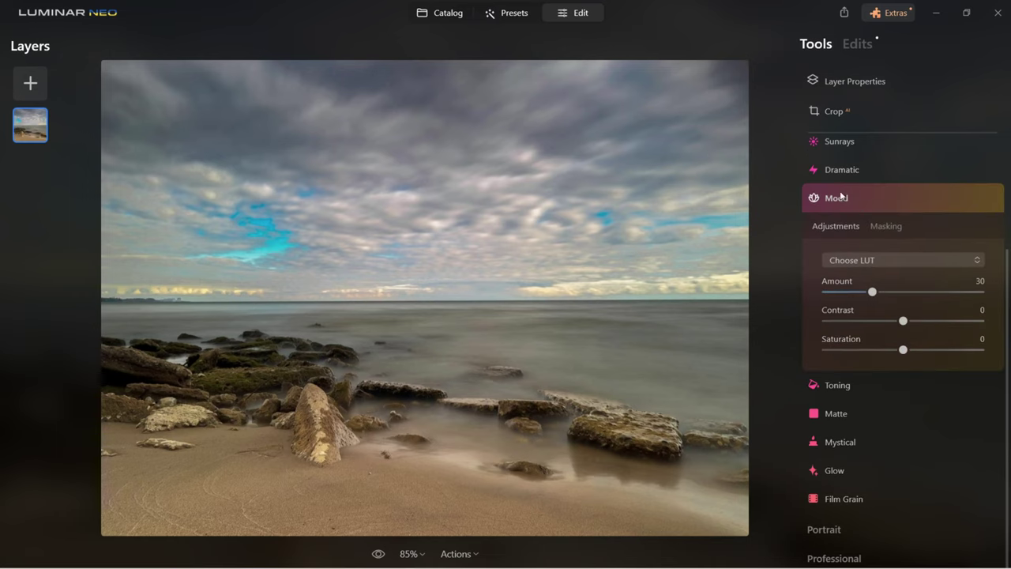
left_click(975, 264)
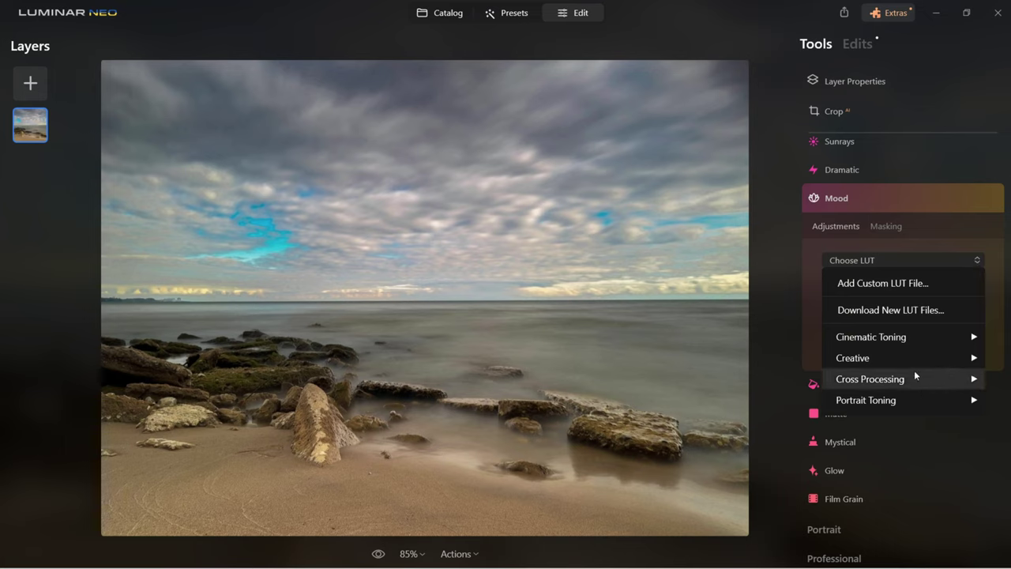
mouse_move(912, 337)
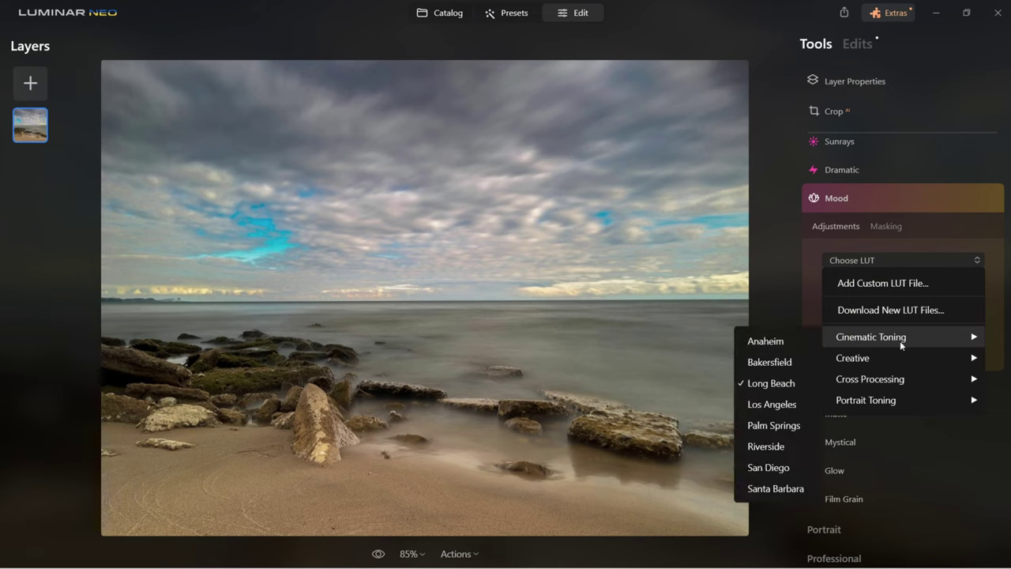
left_click(765, 383)
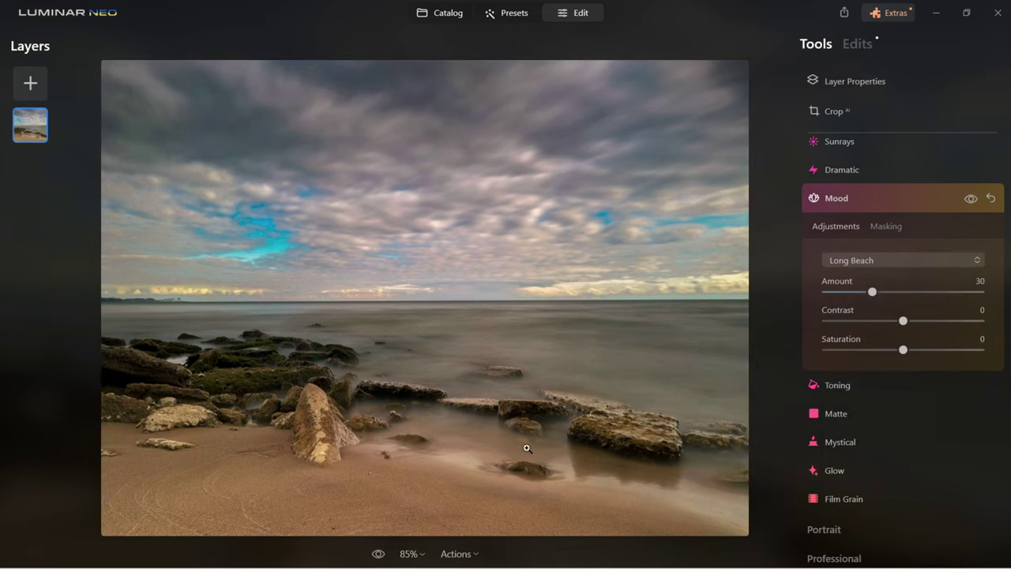
left_click(379, 554)
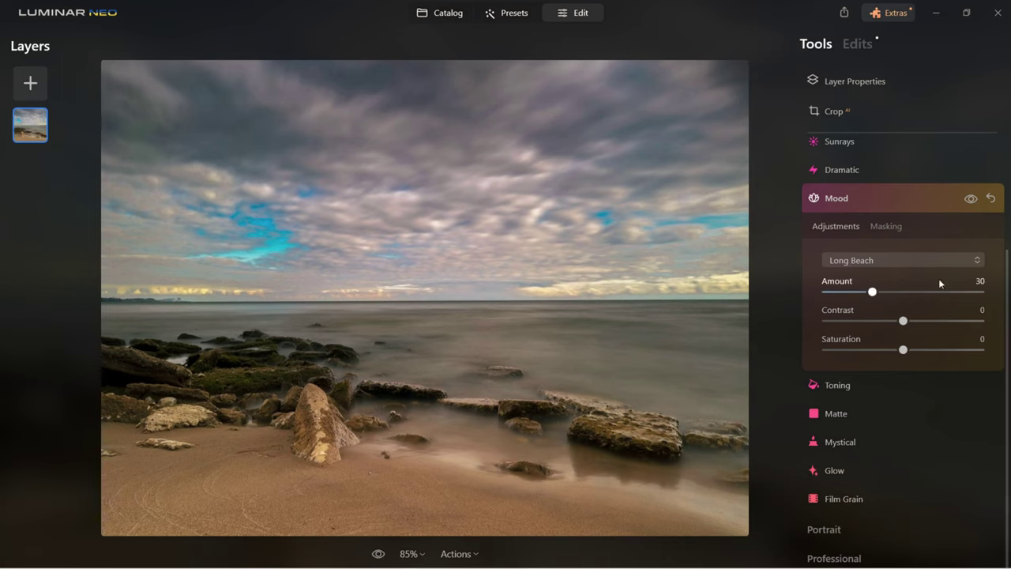
- Set the Mood effect's Amount to 41 and Contrast to -12, compare before and after, and view its masking options
left_click_drag(872, 291, 874, 320)
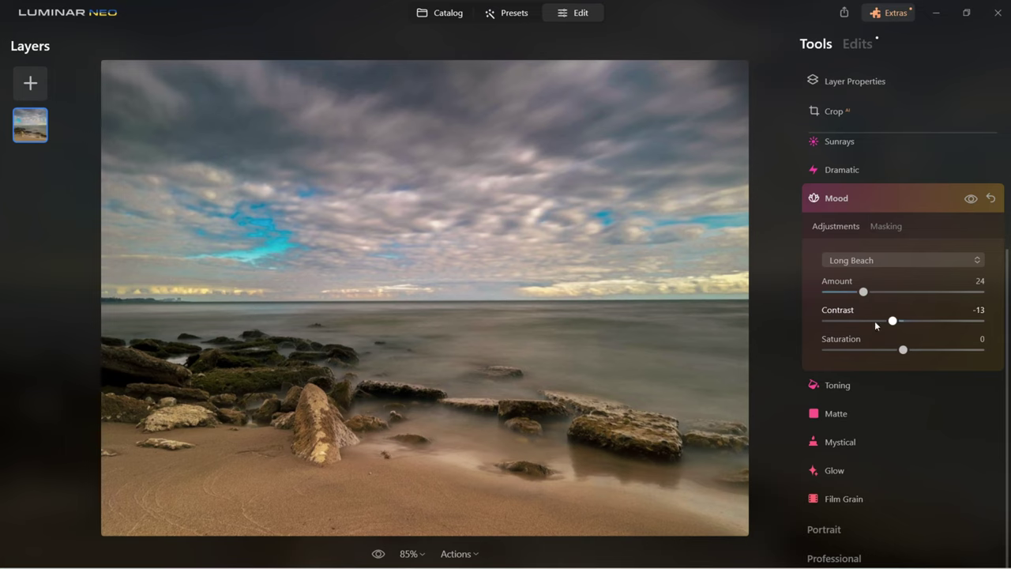
left_click_drag(801, 331, 903, 352)
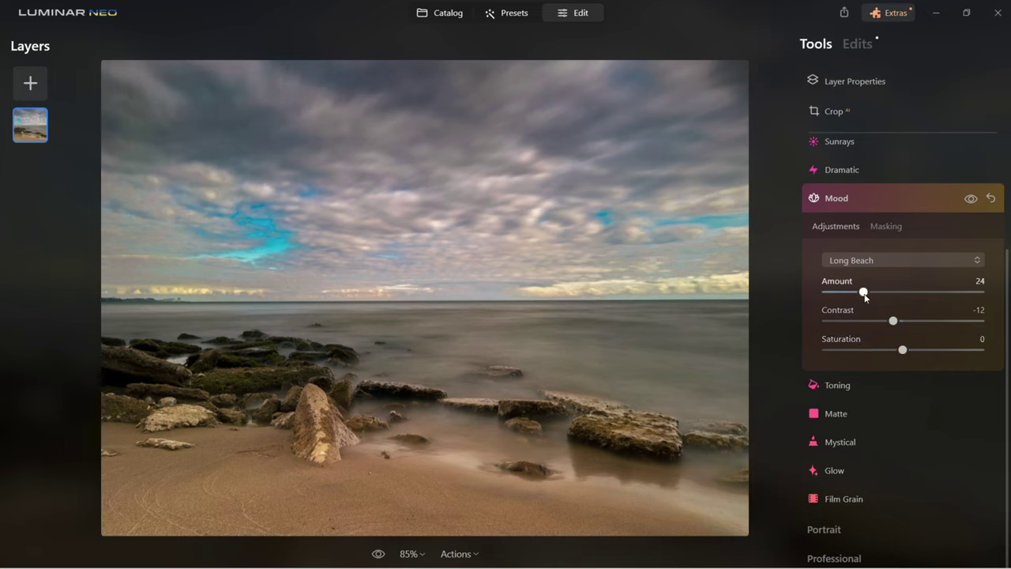
left_click_drag(864, 294, 892, 294)
left_click(379, 554)
left_click(378, 555)
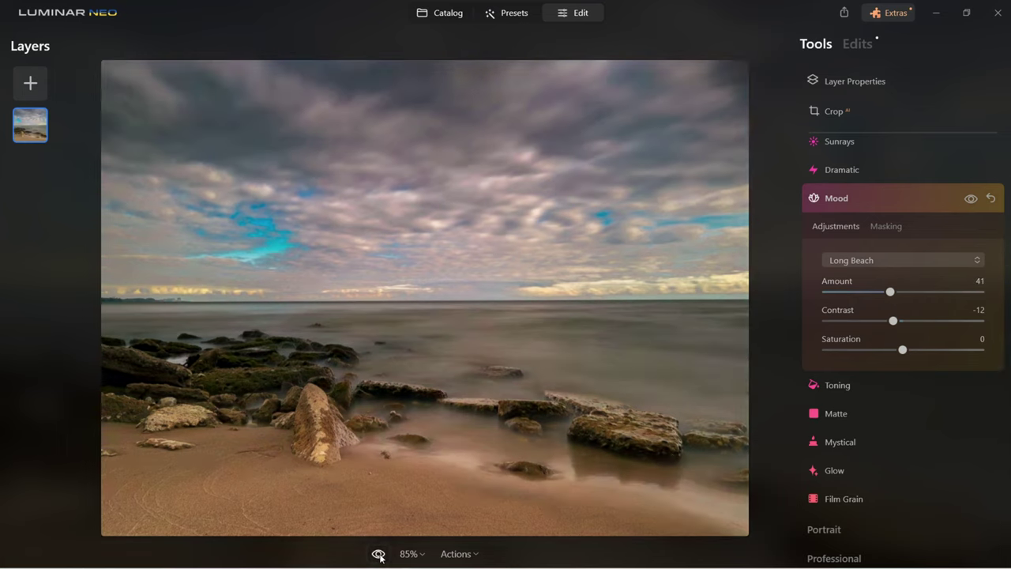
left_click(899, 230)
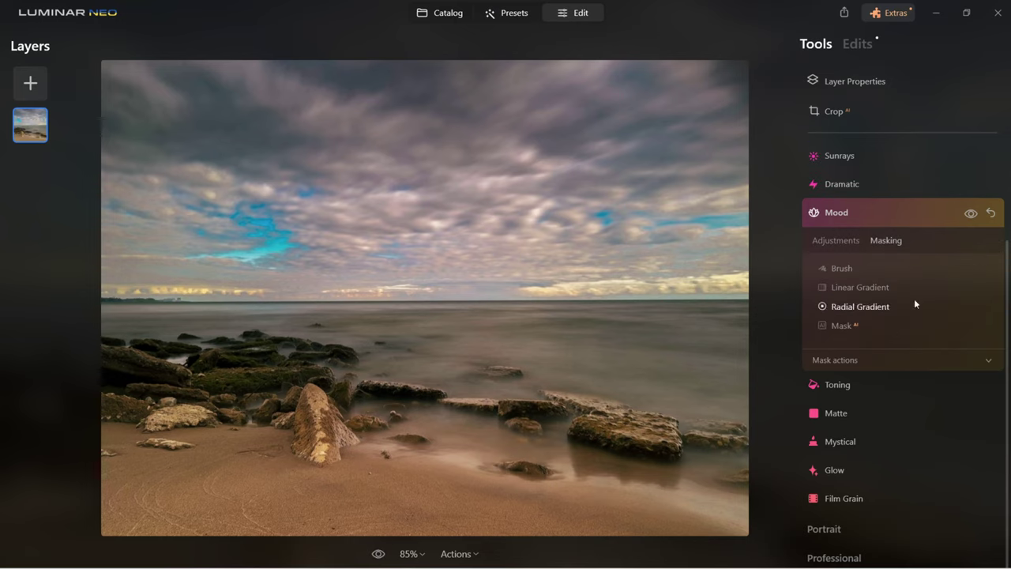
left_click(823, 360)
left_click(839, 383)
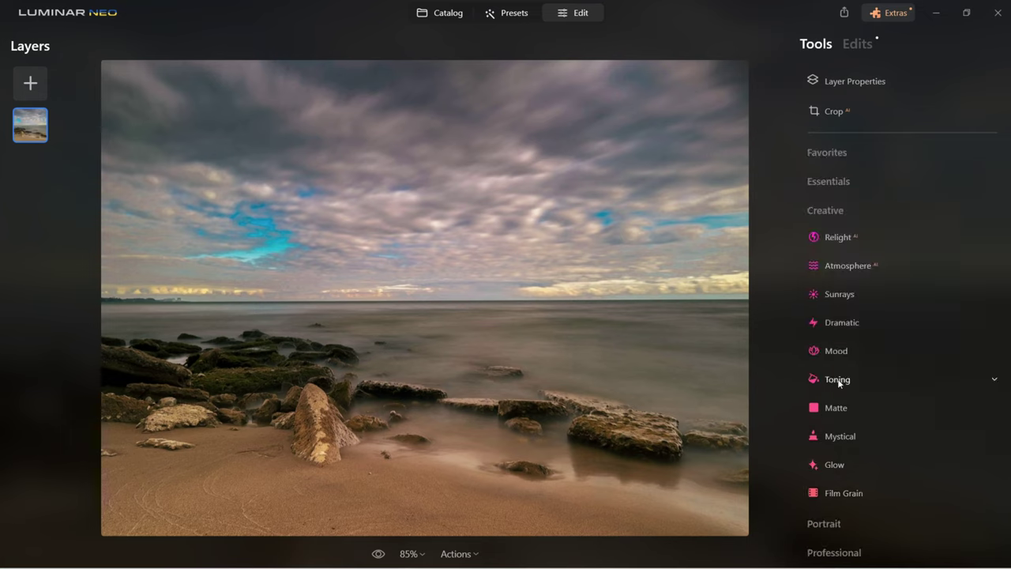
- Tone the beach photo's shadows with Saturation 17 and Hue 199, and set the Toning Amount to 14
left_click(838, 382)
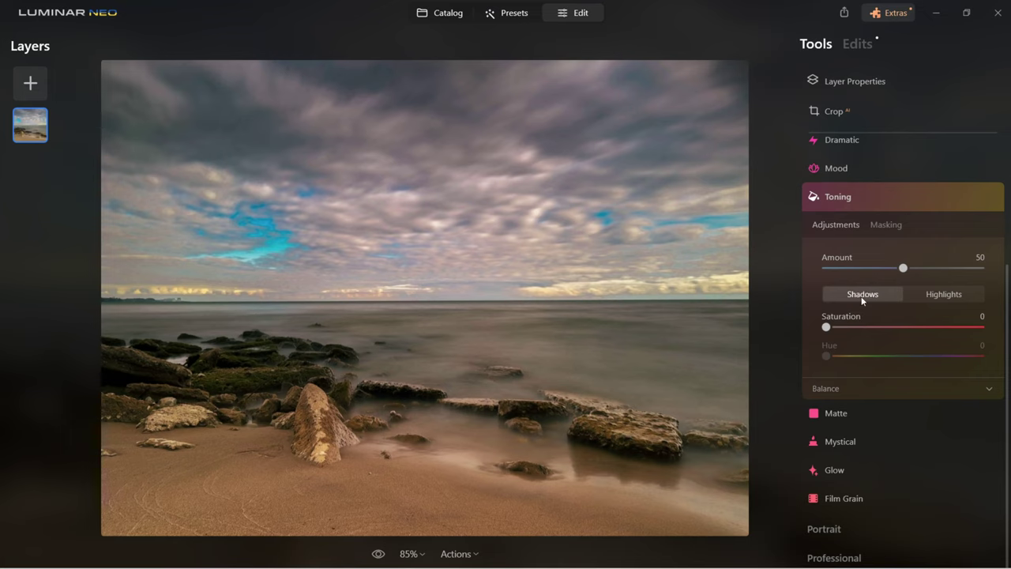
left_click_drag(830, 327, 913, 347)
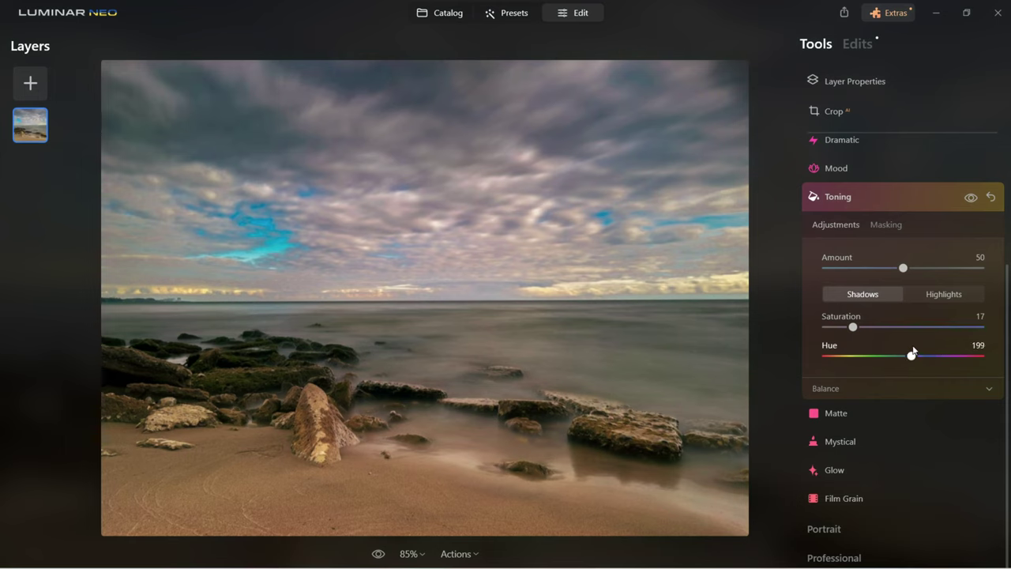
left_click_drag(902, 268, 843, 274)
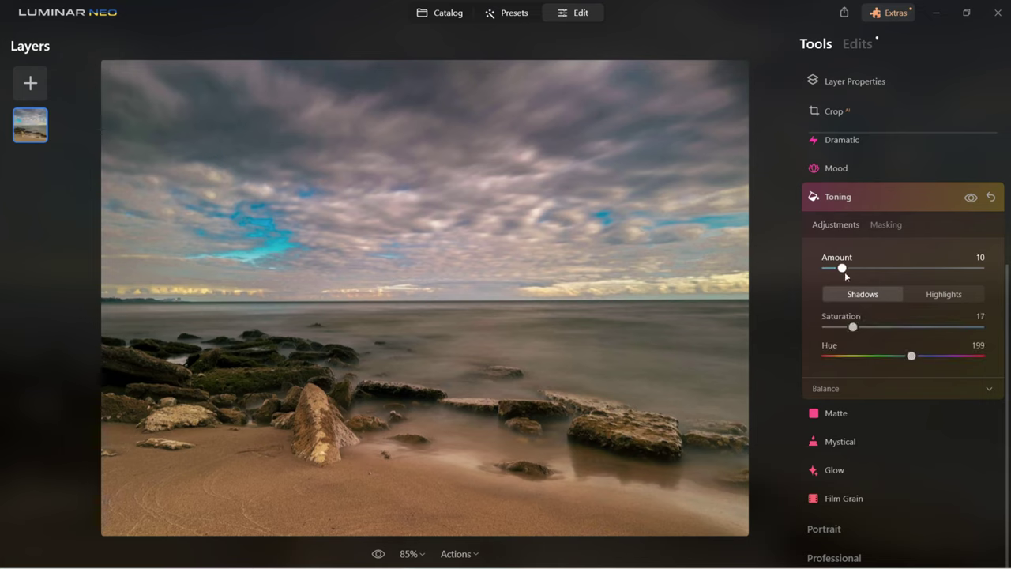
left_click_drag(953, 271, 848, 270)
- Tone the highlights with Saturation 12 and Hue 200, and compare the photo before and after
left_click(966, 293)
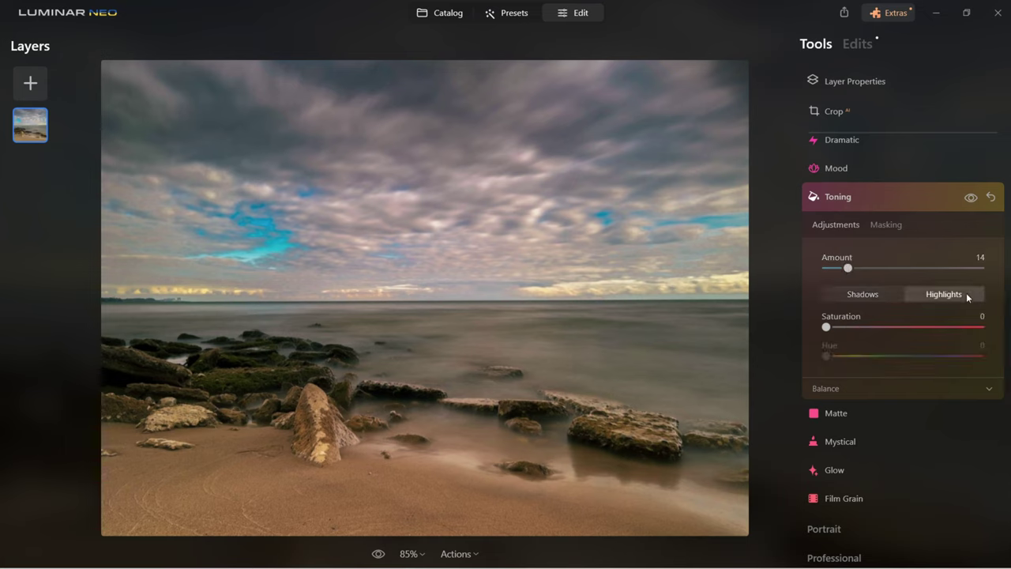
left_click_drag(826, 328, 848, 330)
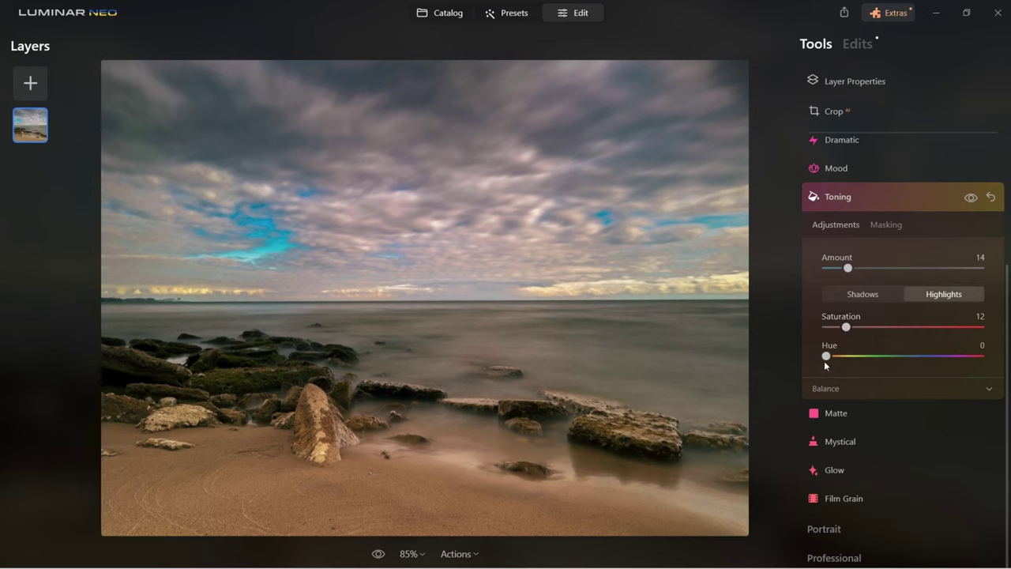
left_click_drag(827, 356, 912, 357)
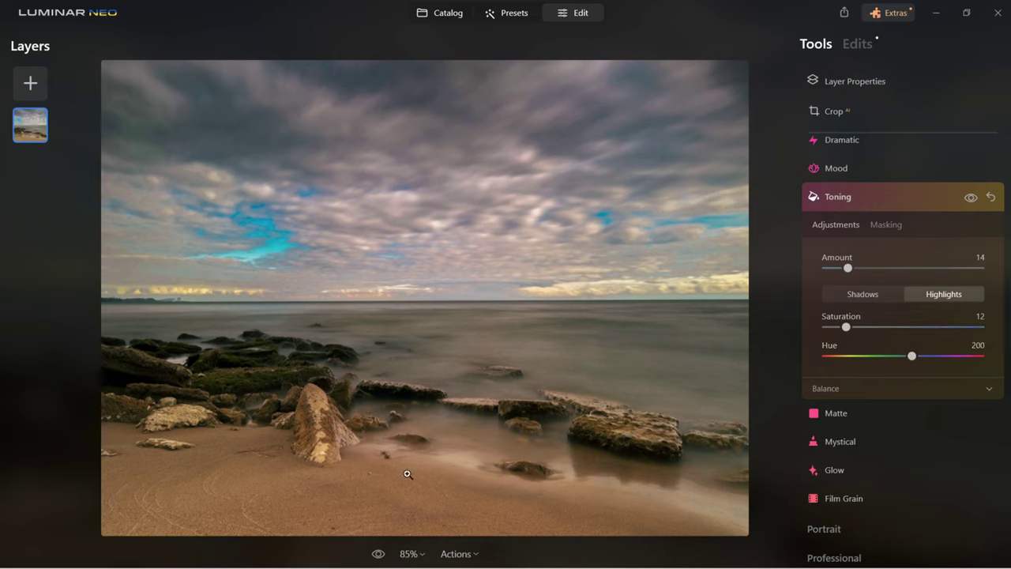
left_click(379, 553)
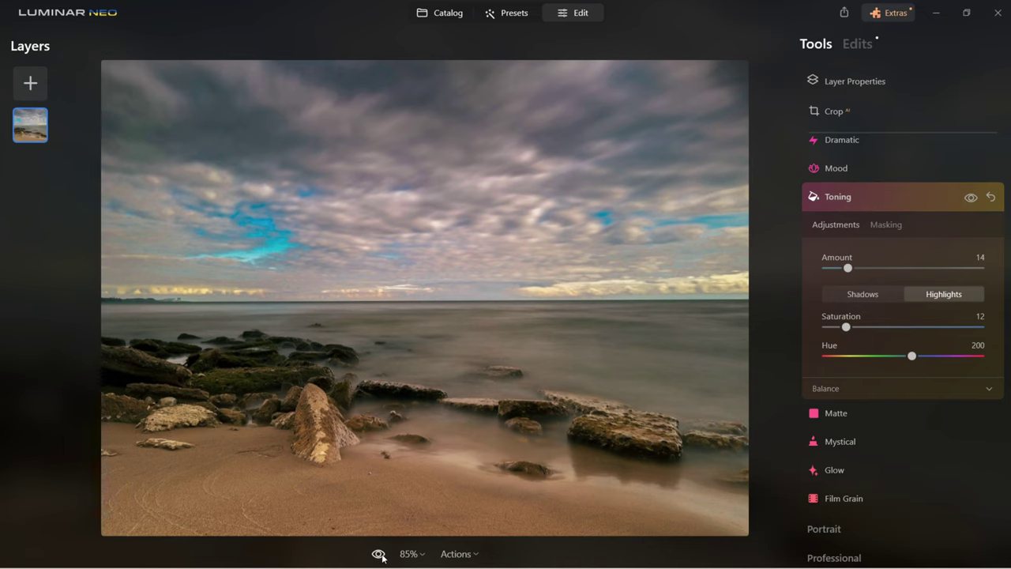
left_click(378, 553)
left_click(379, 554)
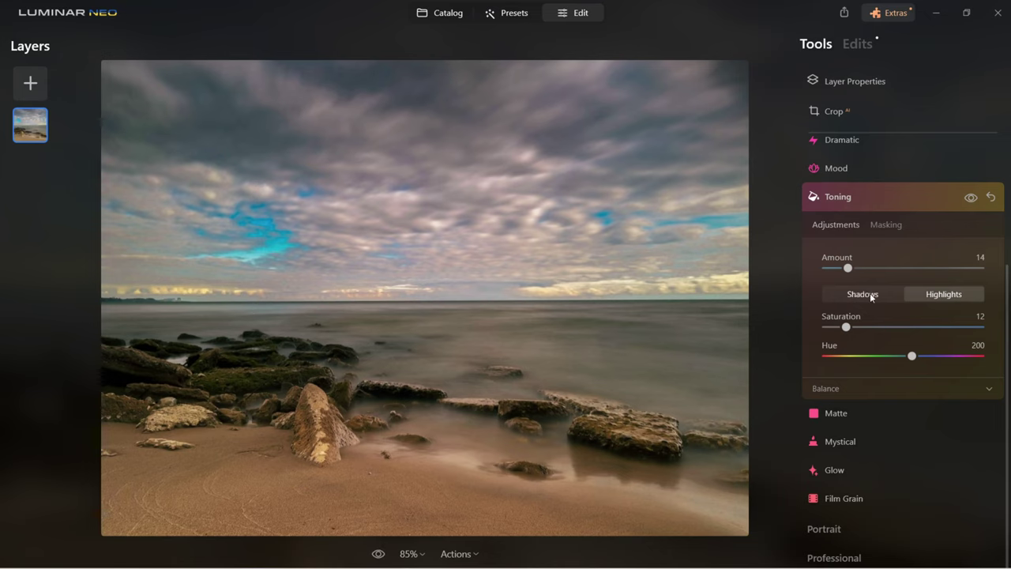
- Apply the Matte effect to the beach photo with Amount 51, Fade 0, Contrast -7 and Vividness 11
left_click_drag(847, 268, 904, 301)
left_click(842, 197)
left_click(844, 226)
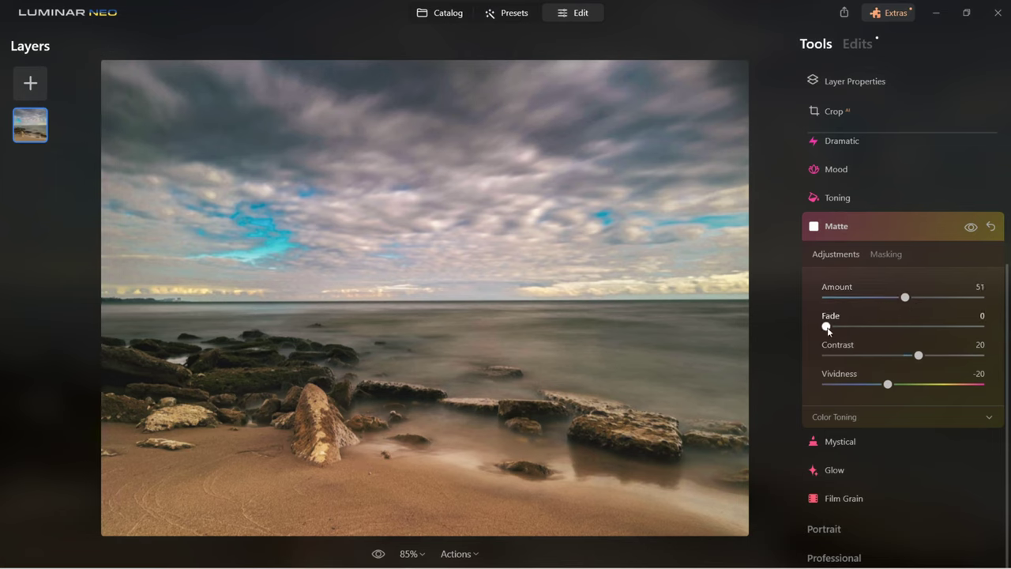
left_click_drag(866, 331, 782, 324)
left_click_drag(916, 355, 910, 385)
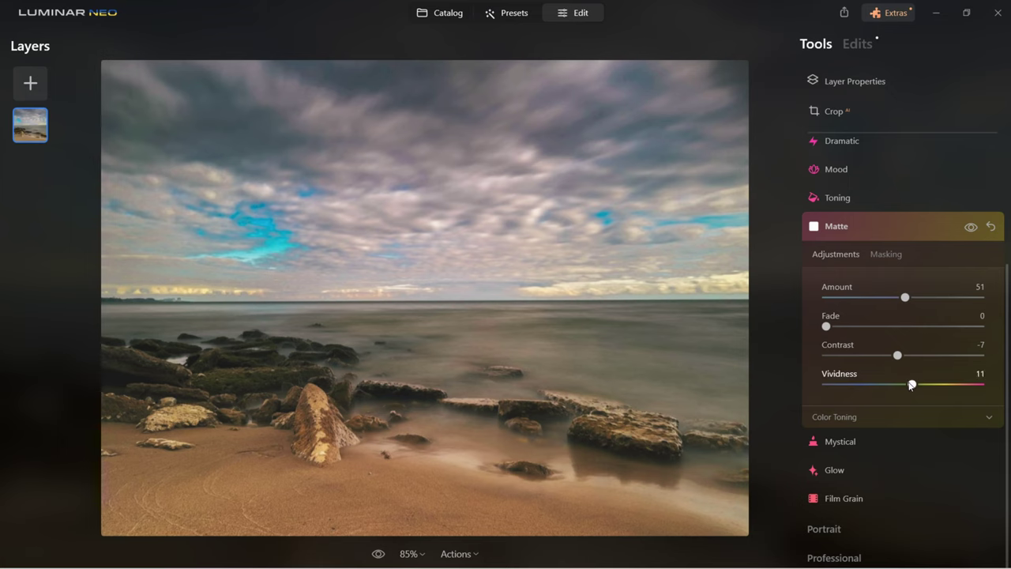
- Set the Matte effect's Color Toning to Range 15, Hue 212 and Saturation 49, and compare before and after
left_click(829, 418)
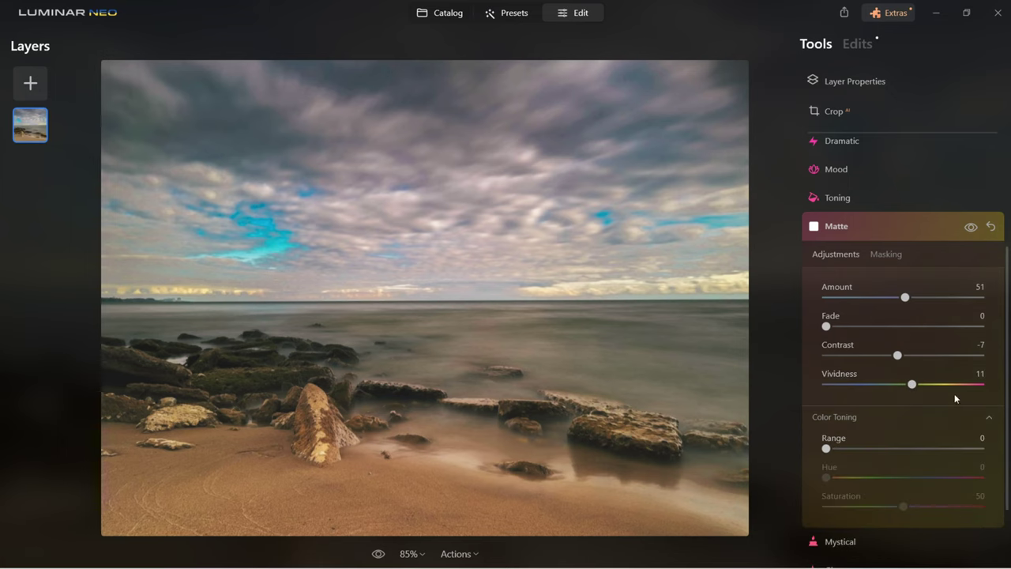
left_click_drag(827, 448, 849, 451)
left_click_drag(826, 477, 901, 506)
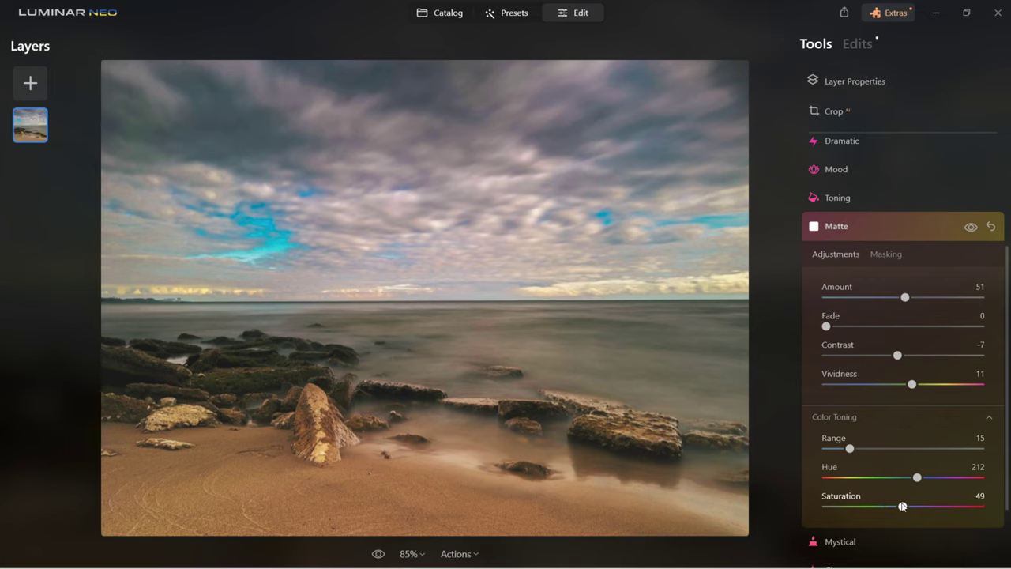
left_click(377, 554)
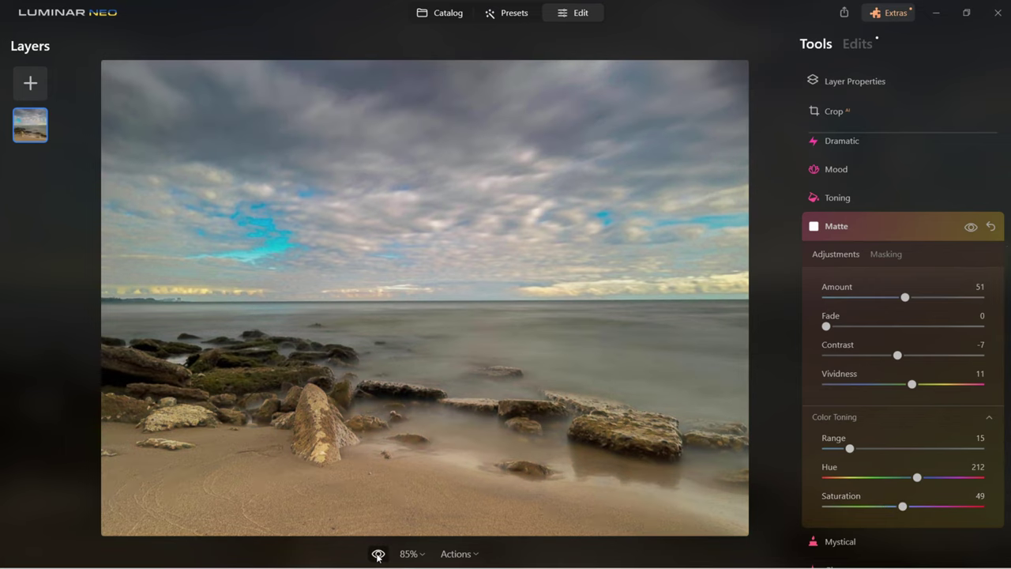
left_click(378, 554)
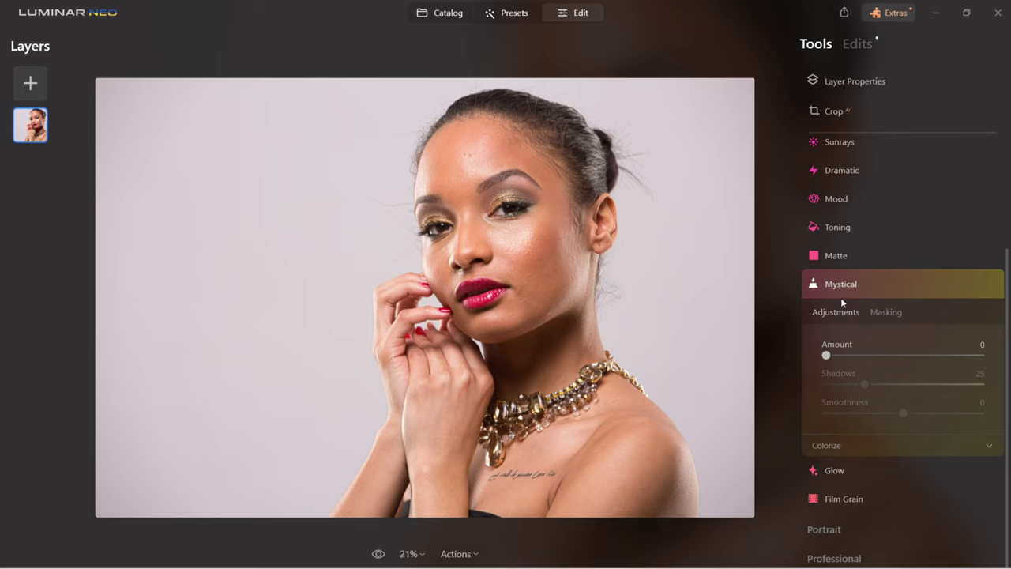
- Apply the Mystical effect to the light-background portrait with Amount 42, Shadows 0 and Smoothness 10
left_click_drag(827, 357, 971, 355)
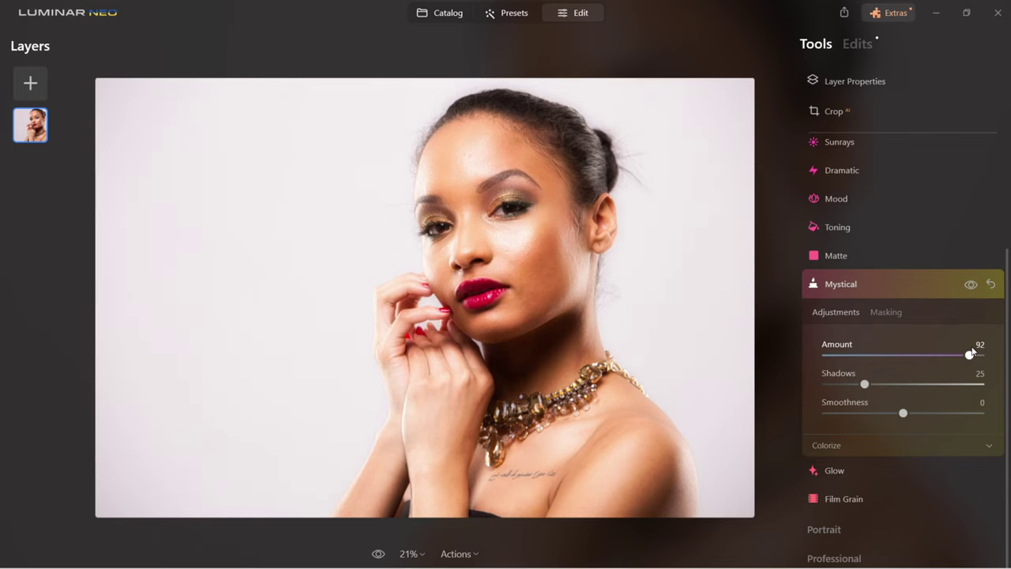
left_click_drag(971, 355, 980, 355)
left_click_drag(979, 354, 891, 355)
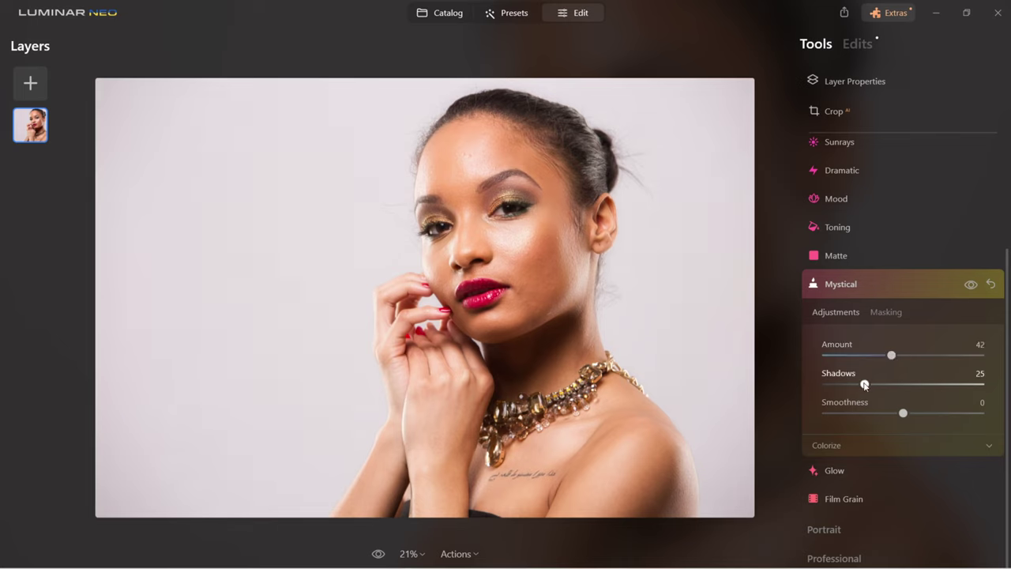
left_click_drag(864, 384, 812, 384)
left_click_drag(903, 413, 804, 419)
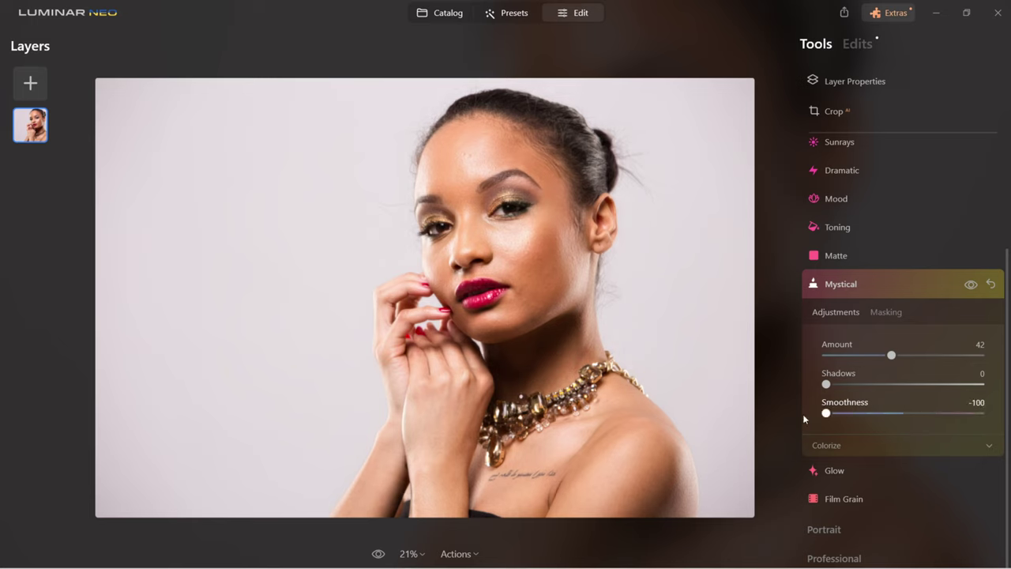
left_click_drag(825, 414, 910, 414)
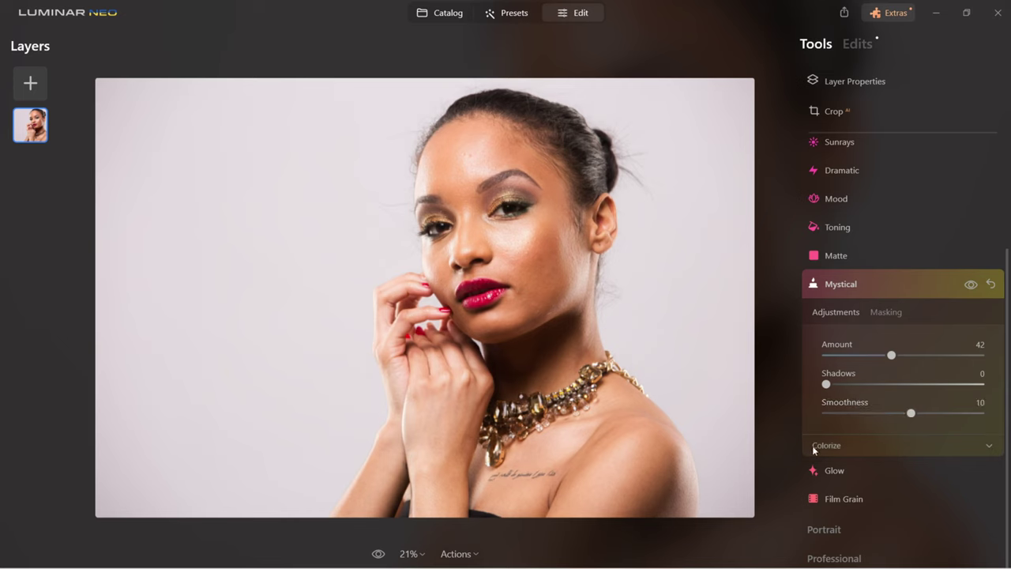
- Set the Mystical effect's Colorize values to Saturation -18 and Warmth -25, and compare the portrait before and after
left_click(996, 450)
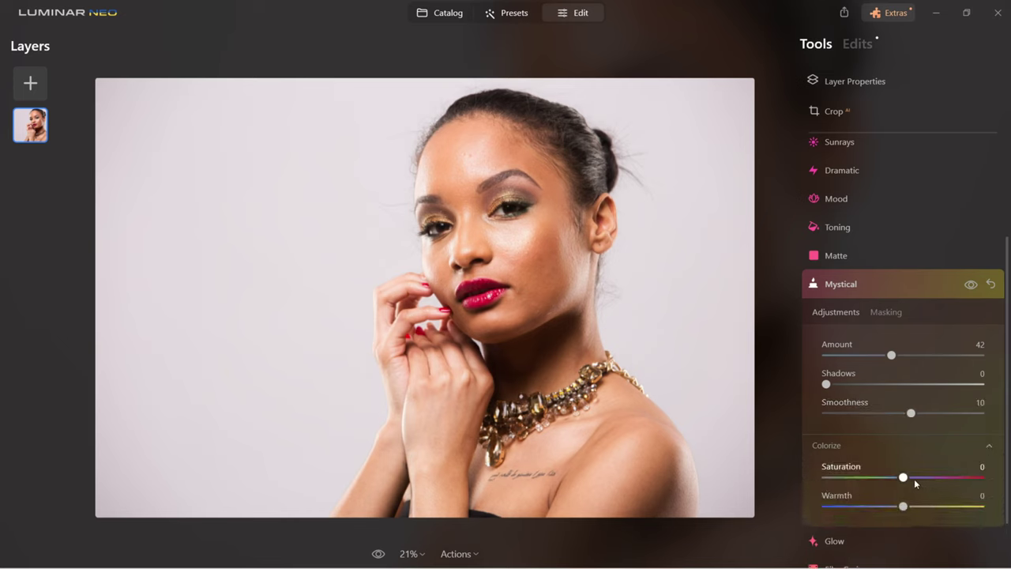
left_click_drag(910, 481, 885, 507)
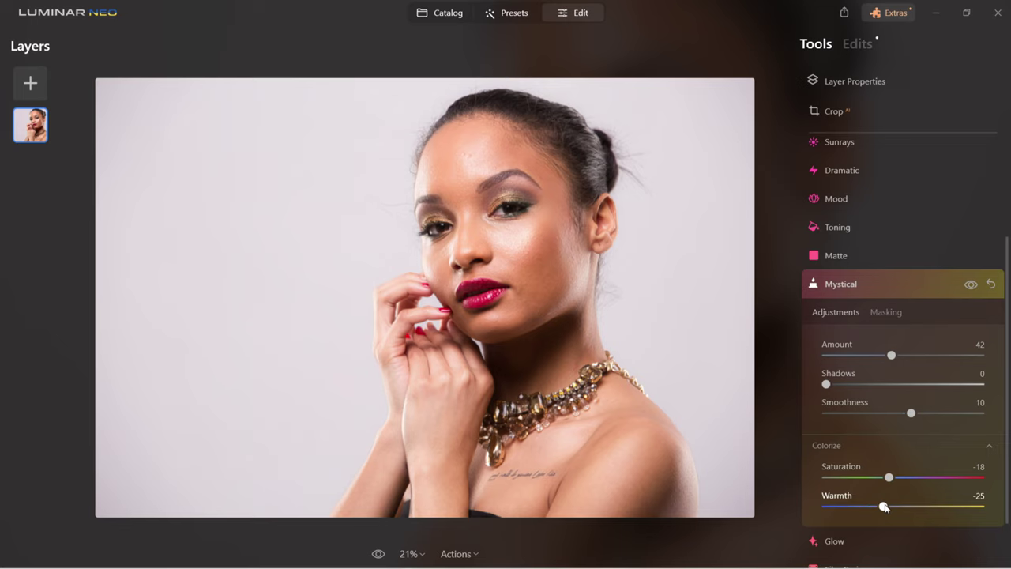
left_click(379, 555)
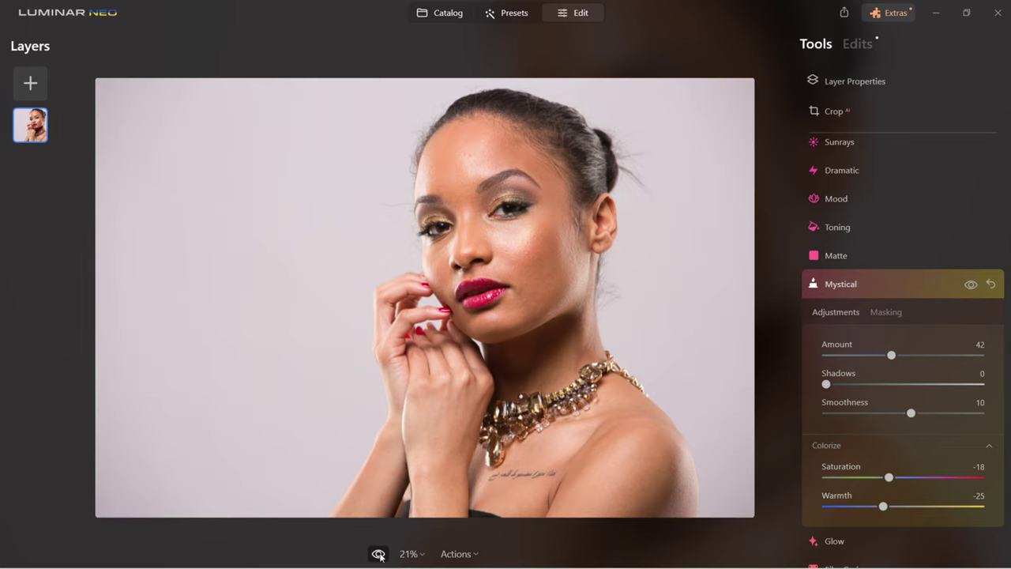
left_click(379, 554)
left_click(379, 554)
left_click(379, 555)
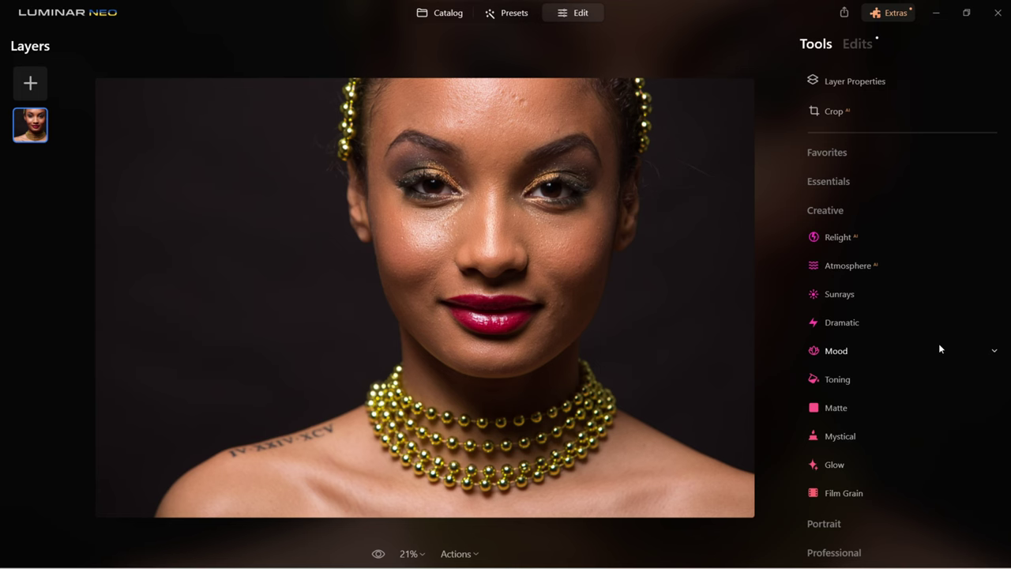
- Apply the Glow effect to the dark-background portrait in Soft Focus mode with Amount 41
left_click(825, 464)
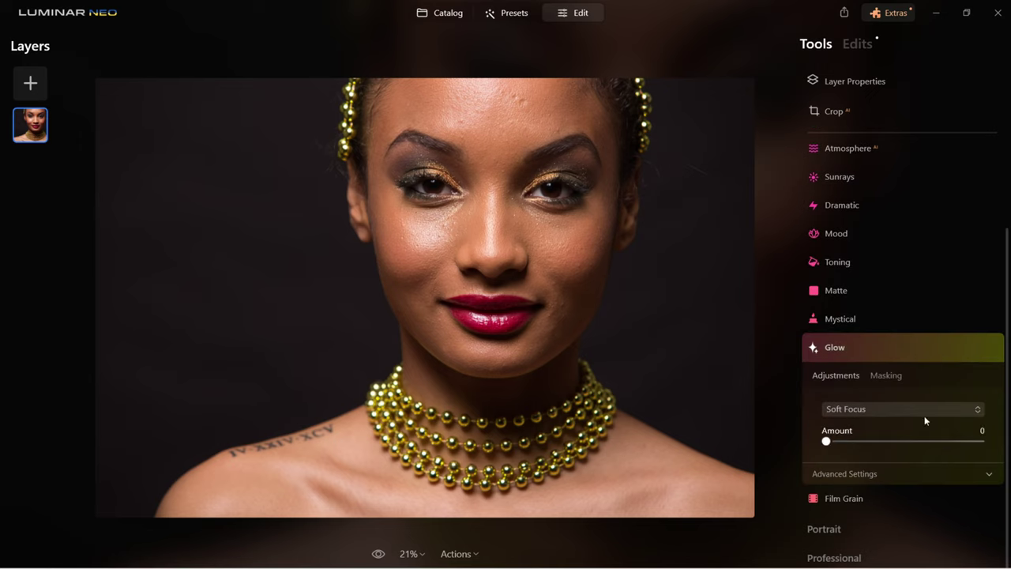
left_click(908, 409)
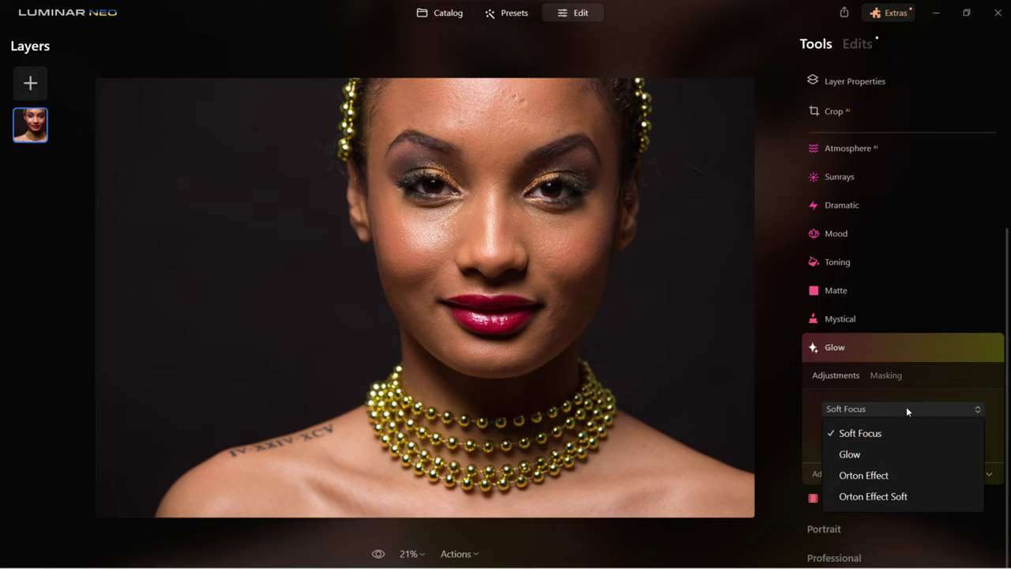
left_click(865, 434)
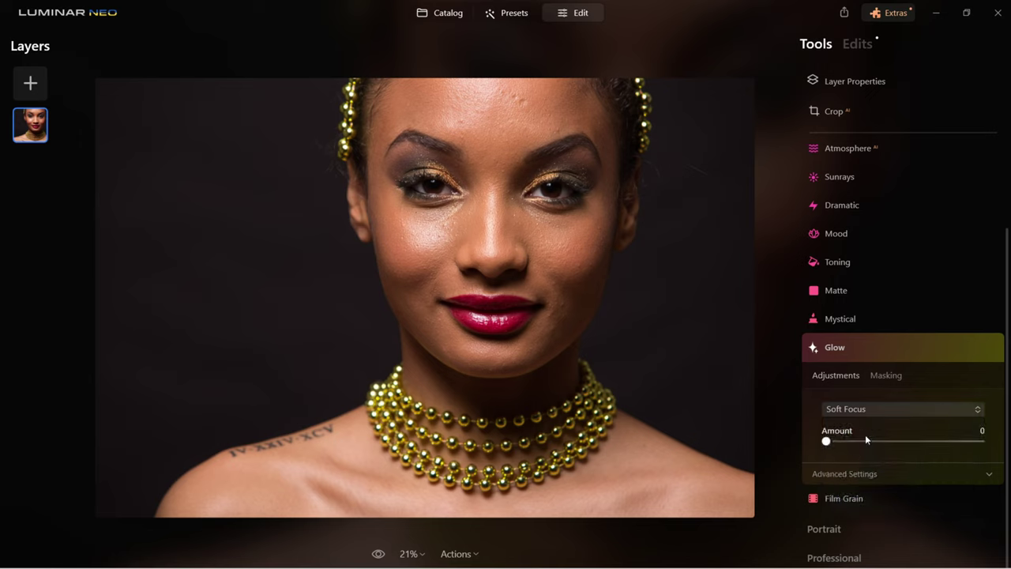
left_click_drag(827, 443, 878, 441)
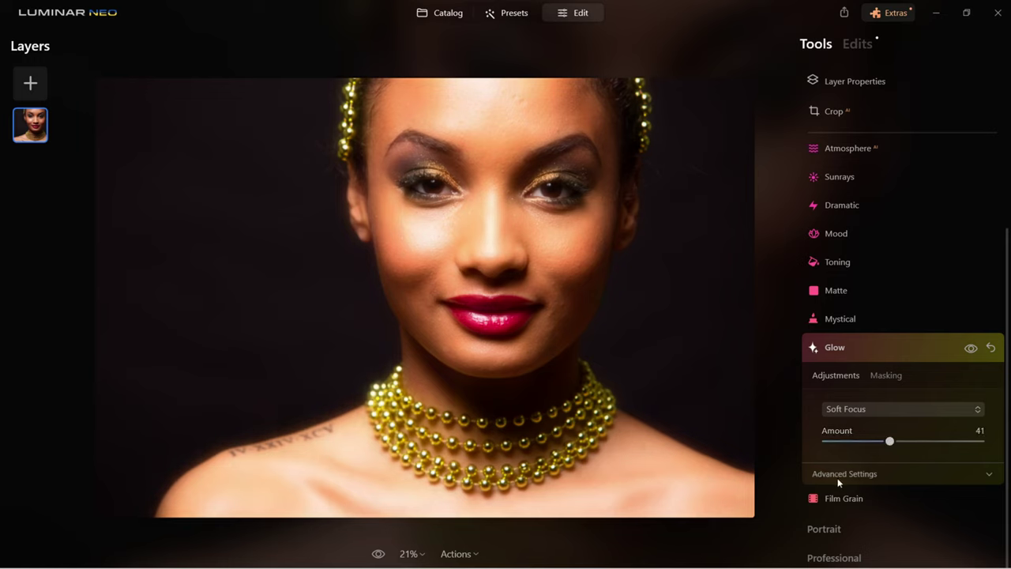
- Set the Glow effect's advanced values to Softness 11, Brightness -27, Contrast 8 and Warmth -24, and compare before and after
left_click(839, 477)
scroll(892, 464, "down", 1)
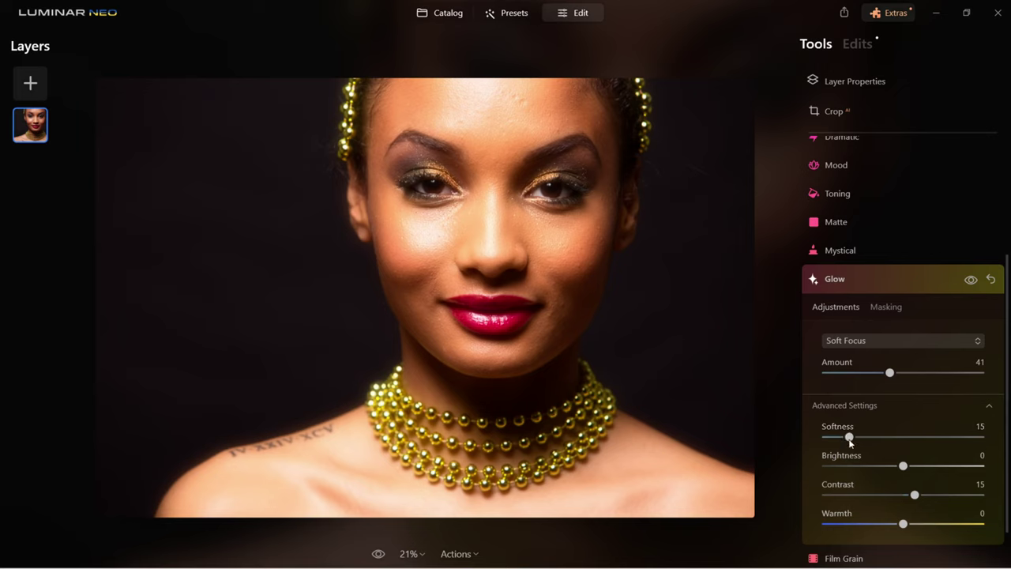
mouse_move(849, 436)
left_mouse_down()
mouse_move(896, 437)
mouse_move(815, 436)
mouse_move(844, 437)
left_mouse_up()
left_click_drag(903, 466, 882, 466)
left_click_drag(914, 495, 893, 527)
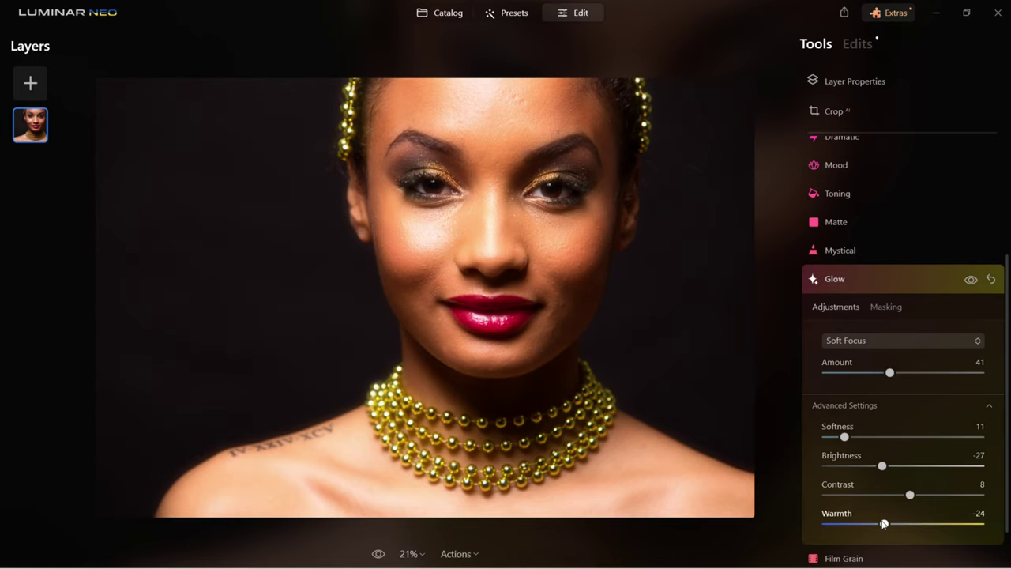
left_click(383, 555)
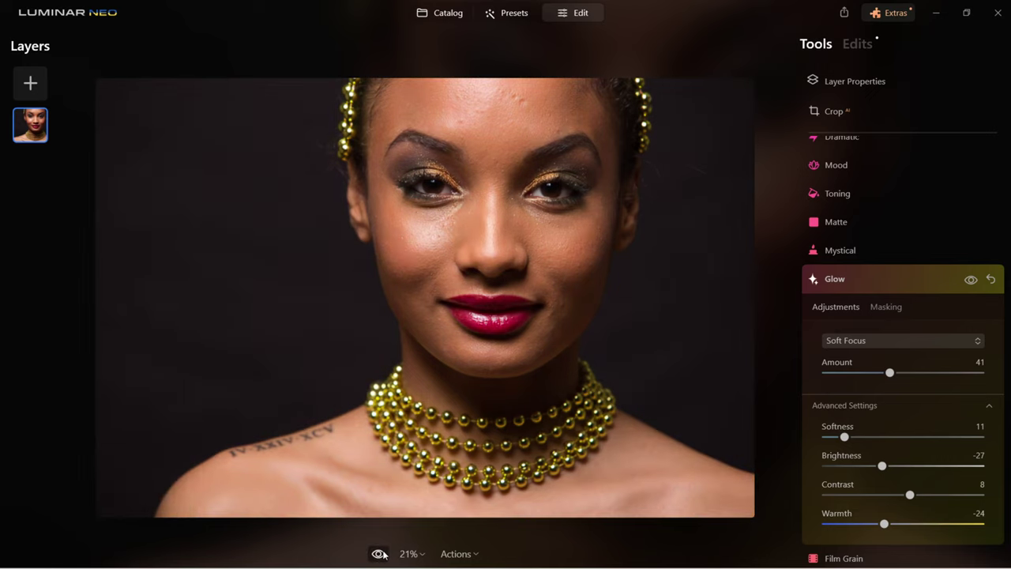
left_click(380, 553)
left_click(382, 555)
left_click(380, 554)
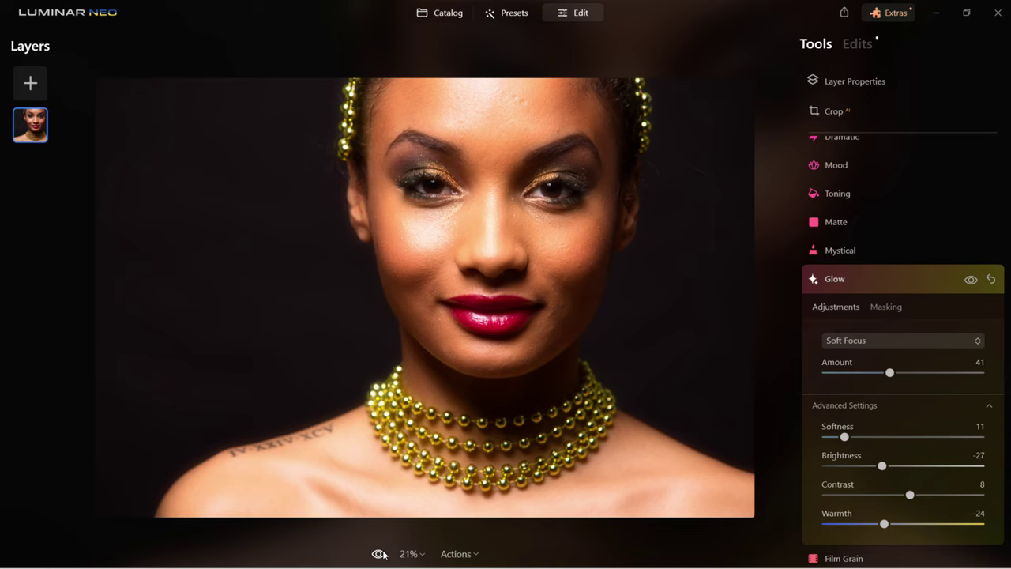
- Apply Film Grain to the portrait with Amount 19 and adjust the grain's size and roughness
left_click(835, 278)
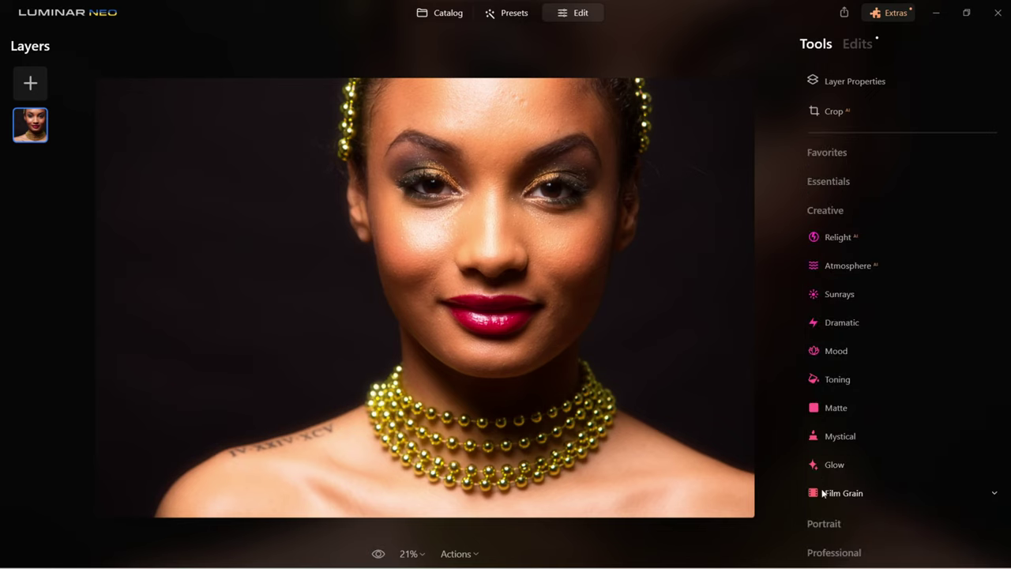
left_click(830, 494)
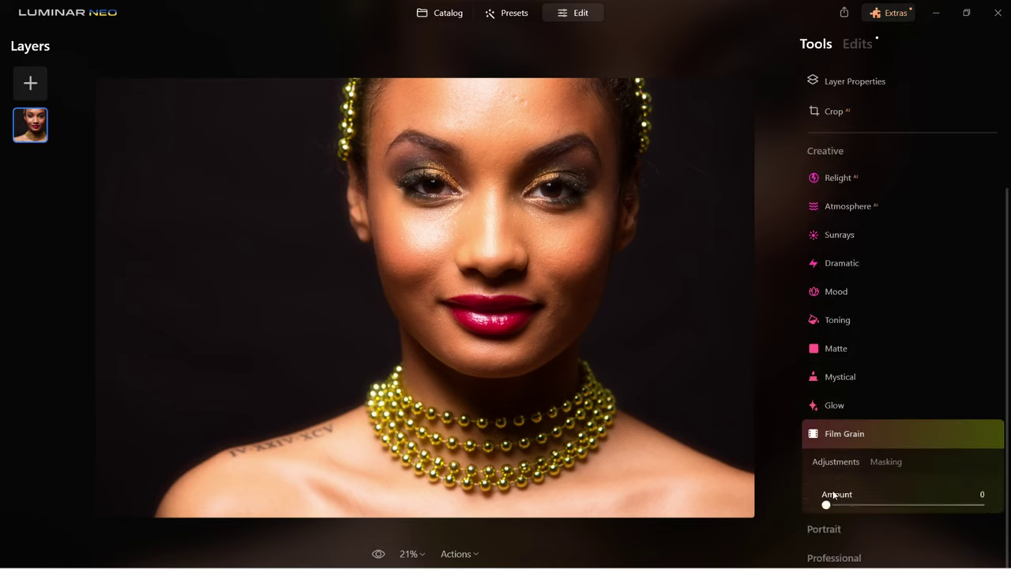
left_click_drag(827, 471, 874, 479)
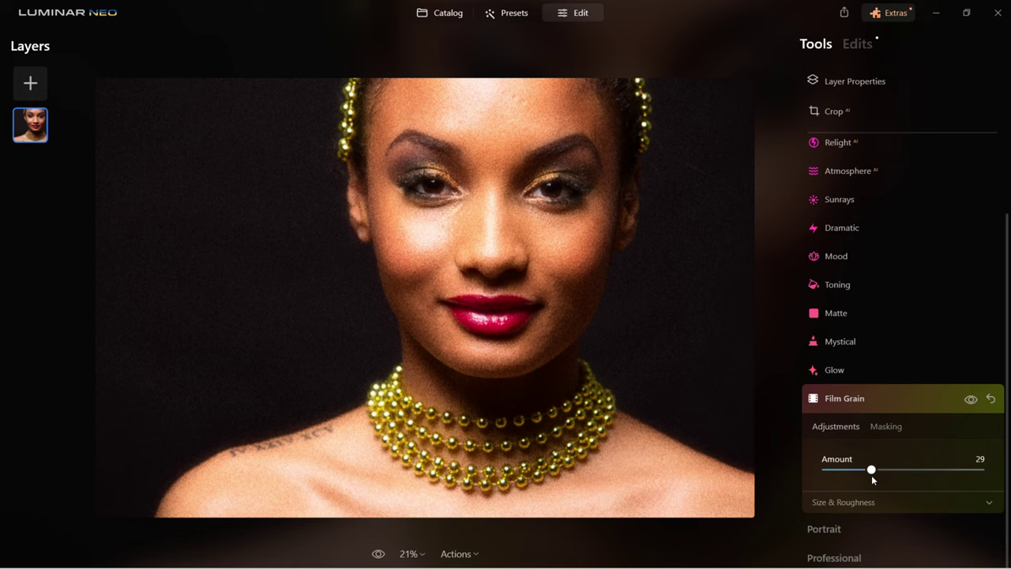
left_click_drag(867, 474, 857, 473)
left_click(948, 501)
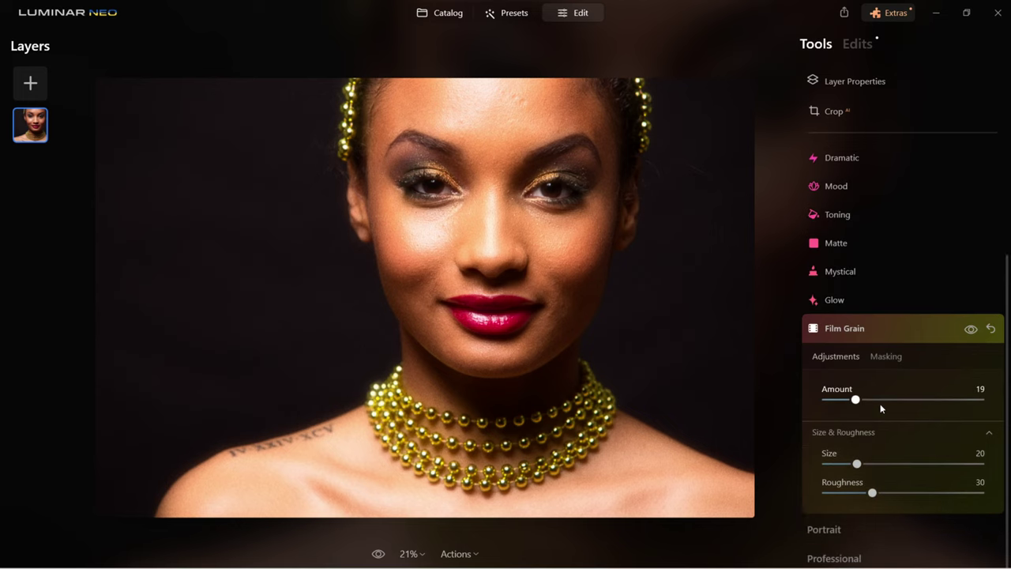
left_click_drag(857, 464, 935, 493)
- Apply Portrait Bokeh AI to the forest photo of the woman with Amount 23
left_click(824, 529)
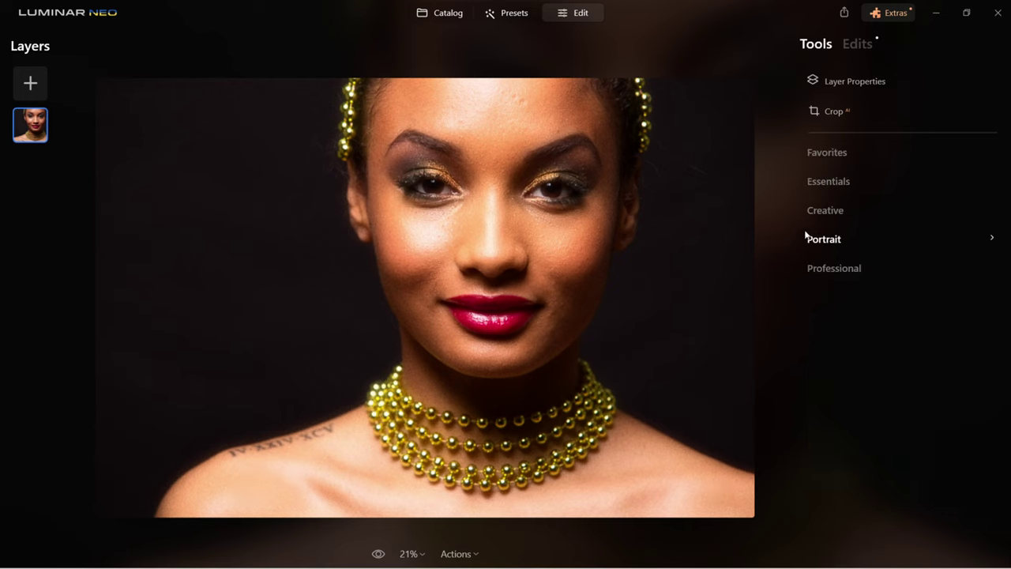
left_click(825, 240)
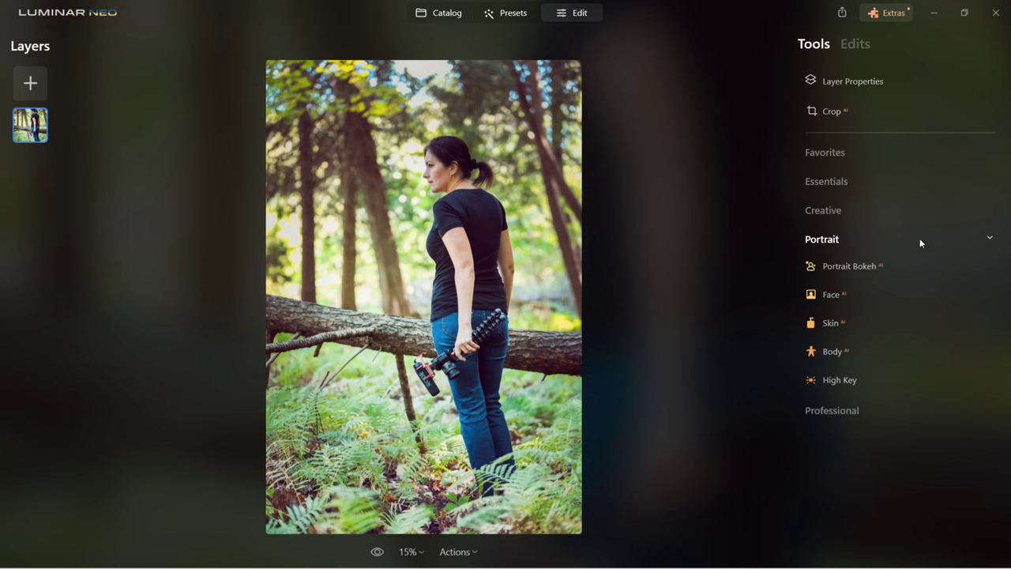
left_click(833, 267)
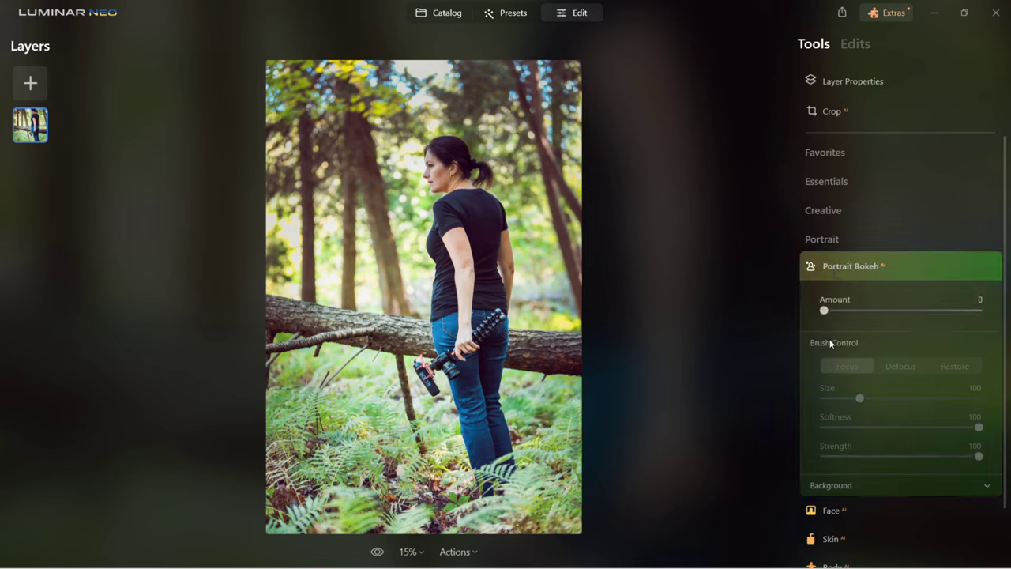
mouse_move(824, 310)
left_mouse_down()
mouse_move(979, 310)
mouse_move(831, 310)
mouse_move(814, 320)
mouse_move(826, 311)
mouse_move(979, 311)
mouse_move(859, 310)
left_mouse_up()
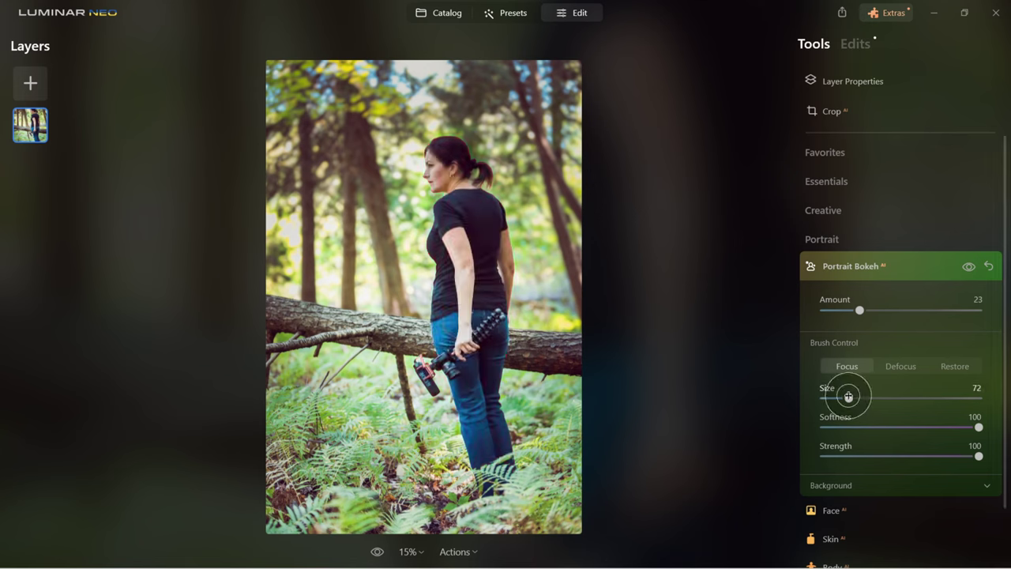
- Paint with a size 60 Focus brush over the fallen log beside the woman, and compare before and after
left_click_drag(849, 398, 843, 397)
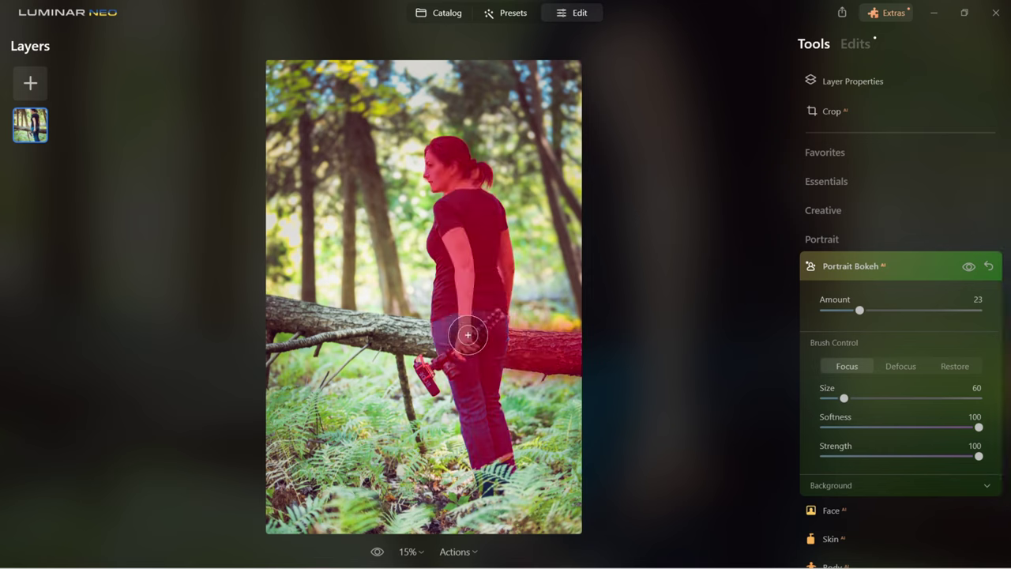
mouse_move(433, 342)
left_mouse_down()
mouse_move(260, 306)
mouse_move(395, 344)
left_mouse_up()
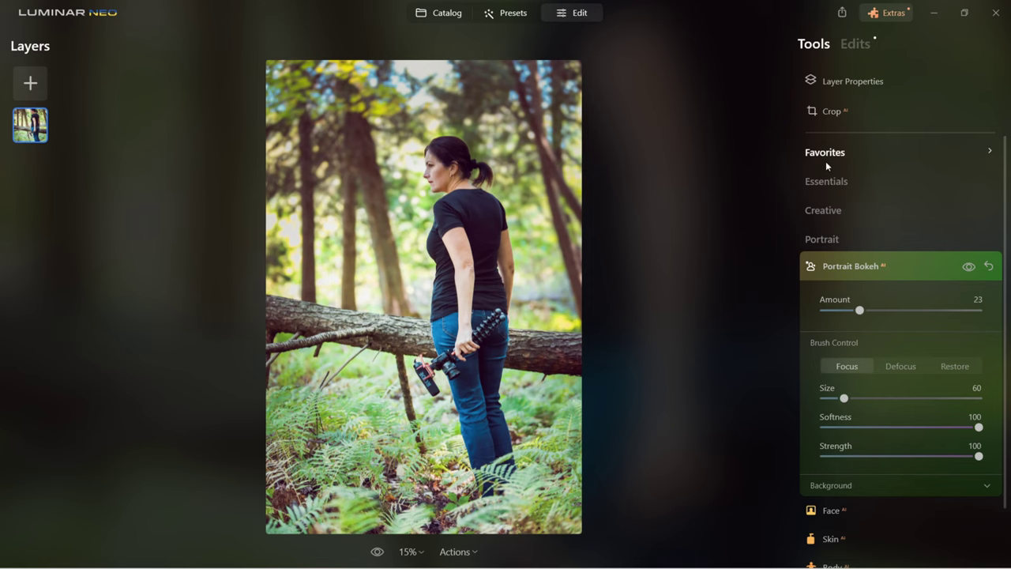
left_click(377, 553)
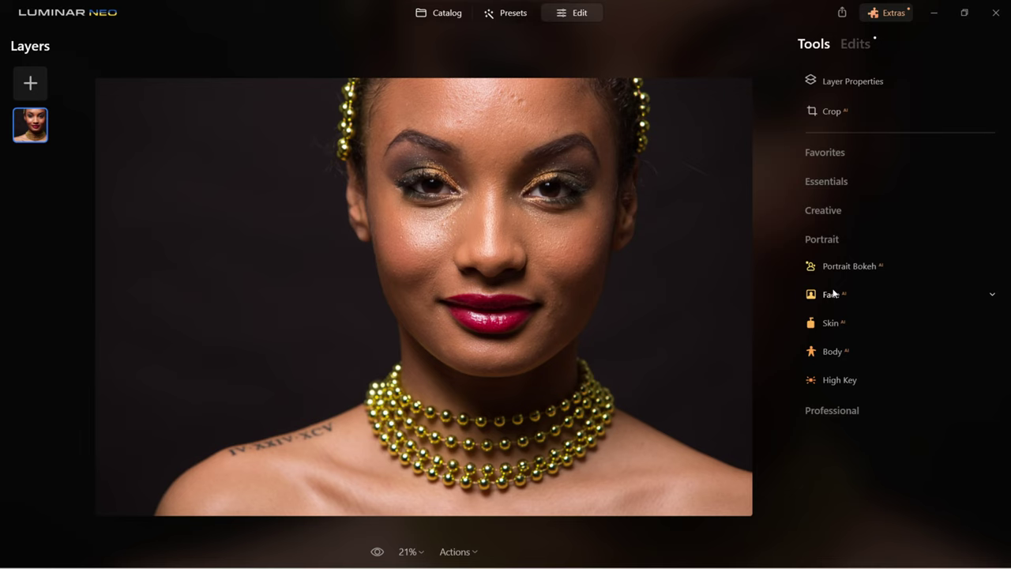
- Set Face Light to 10 on the dark-background portrait with Face AI, try Blue eyes, and choose Green as the iris color
left_click(831, 296)
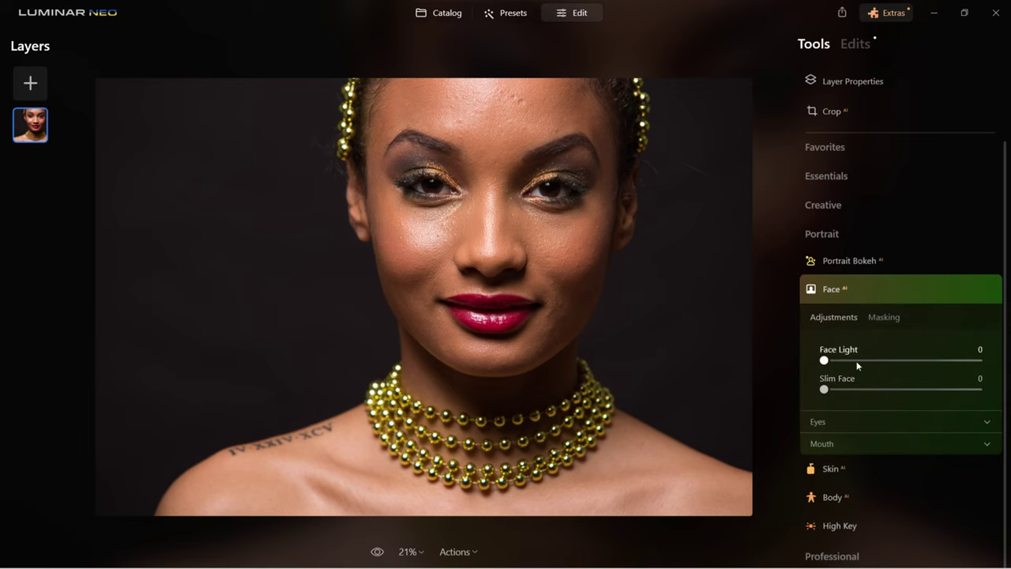
mouse_move(837, 359)
left_mouse_down()
mouse_move(903, 364)
mouse_move(841, 360)
left_mouse_up()
left_click(830, 422)
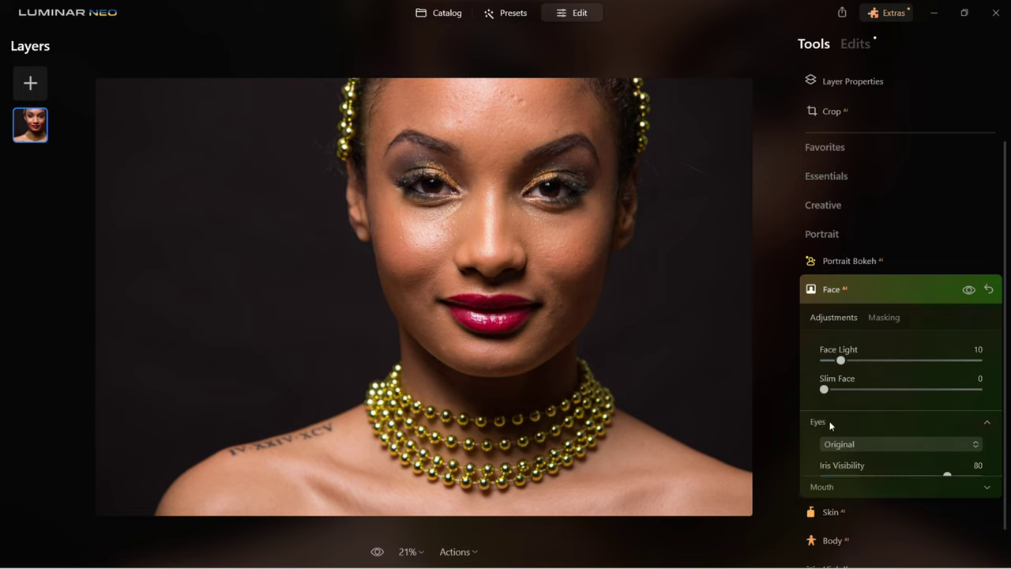
scroll(909, 398, "down", 5)
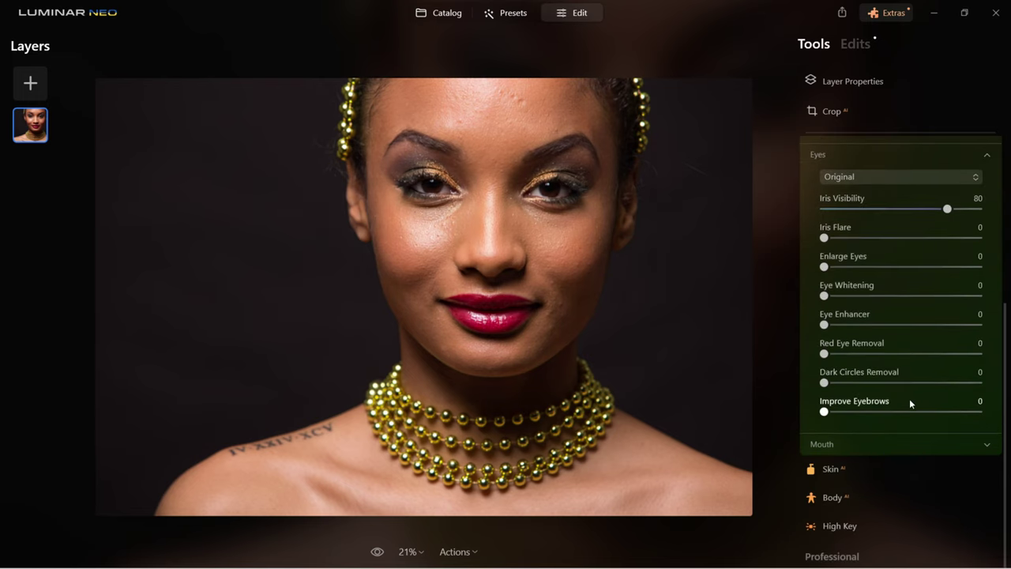
left_click(837, 177)
left_click(852, 229)
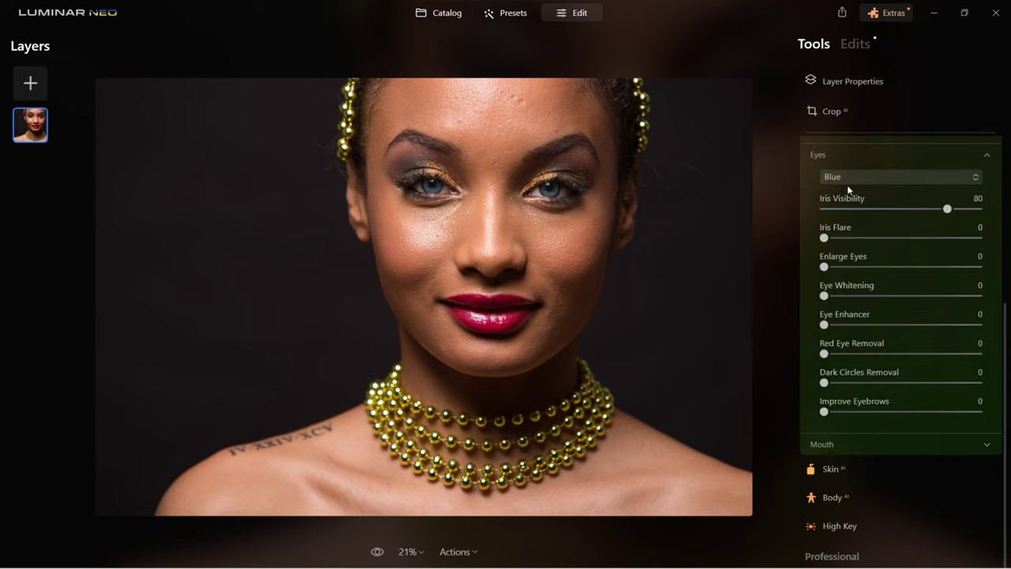
left_click(848, 178)
left_click(846, 262)
- Set the portrait's eye adjustments to Iris Flare 20, Enlarge Eyes 3, Eye Whitening 20 and Dark Circles Removal 68
left_click_drag(829, 237, 855, 238)
left_click_drag(824, 267, 855, 296)
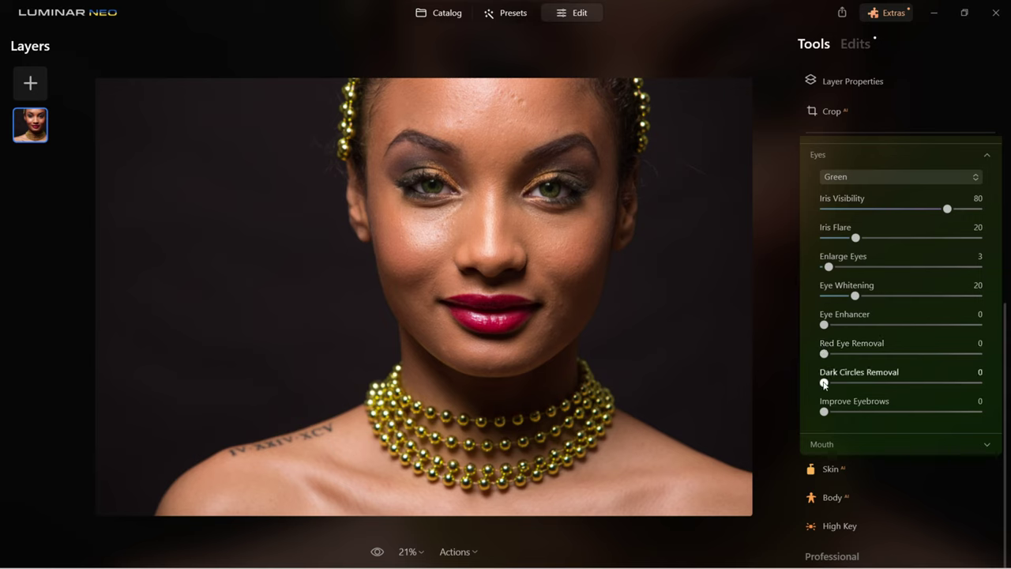
left_click_drag(824, 385, 853, 385)
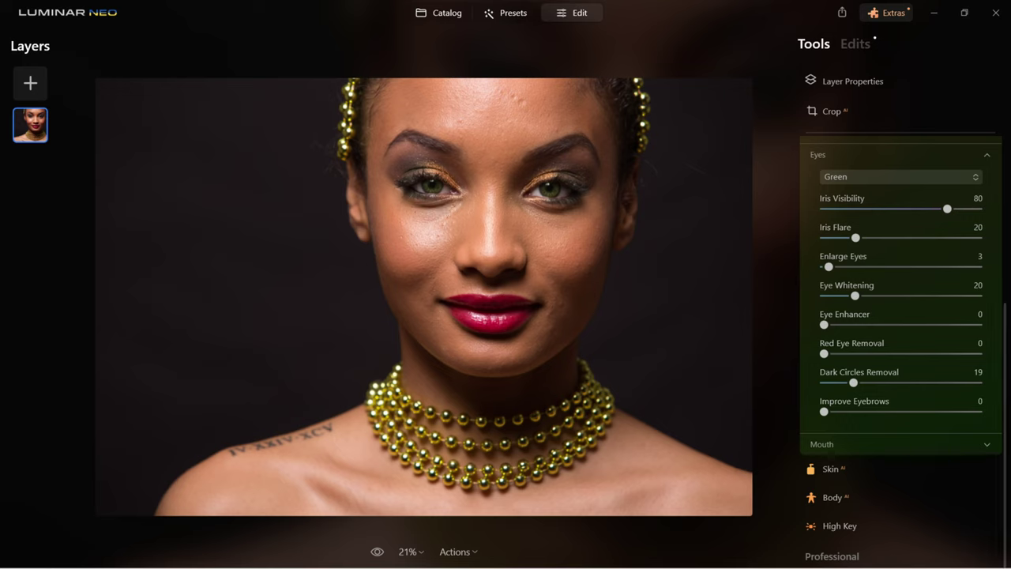
left_click(929, 383)
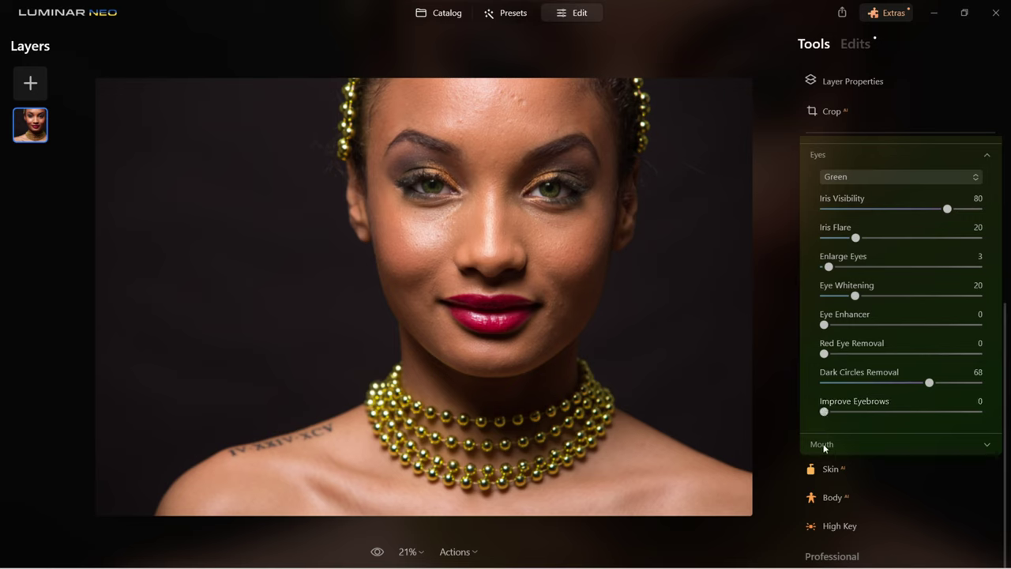
- Try out the Lips Saturation, Lips Redness and Lips Darkening adjustments for the mouth
left_click(822, 444)
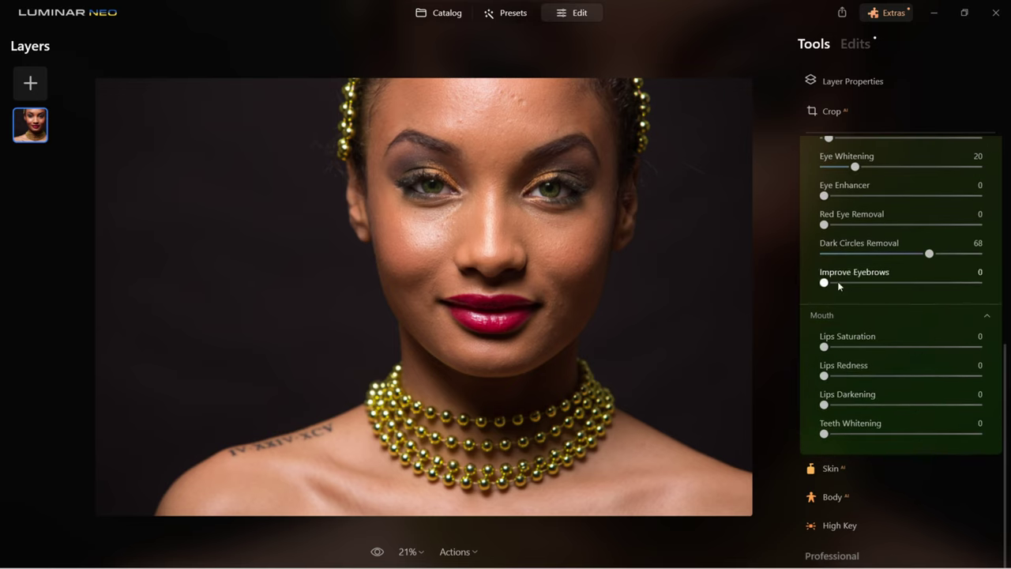
left_click_drag(825, 347, 743, 380)
left_click_drag(824, 404, 741, 403)
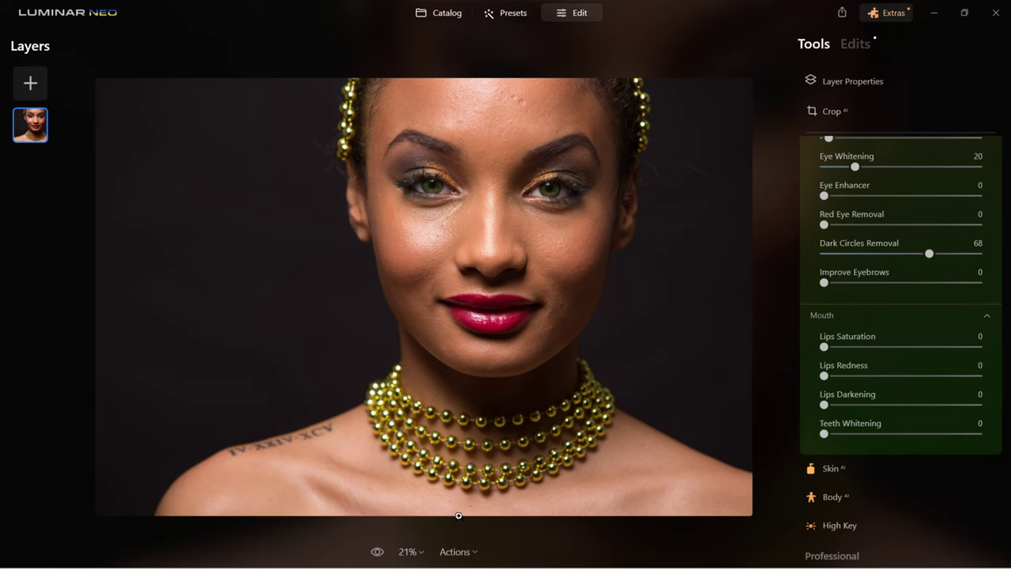
- Compare the portrait before and after the Face AI adjustments
left_click(378, 552)
left_click(377, 552)
left_click(378, 552)
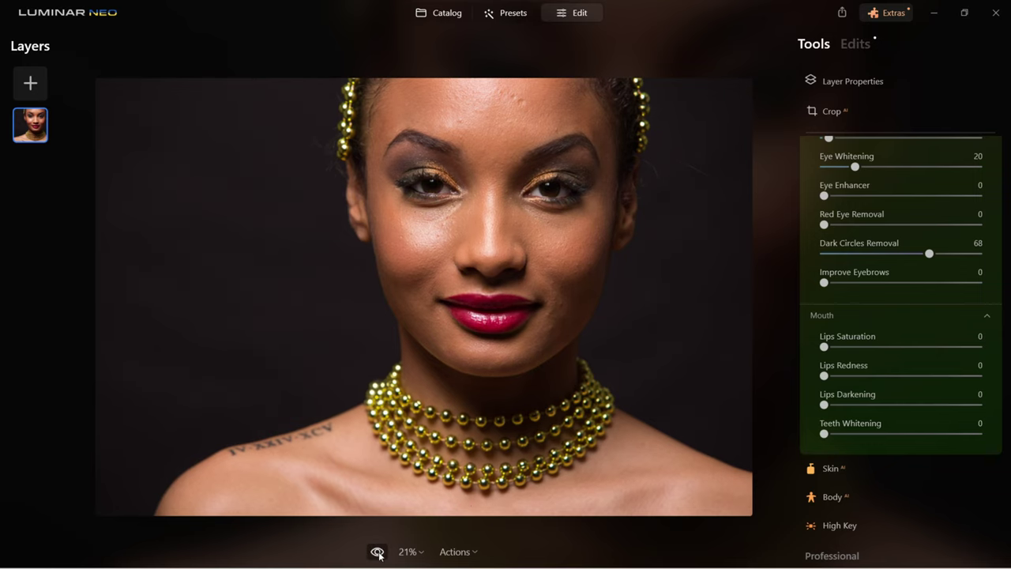
left_click(377, 552)
- Retouch the portrait with Skin AI at Amount 30, Shine Removal 21 and Skin Defects Removal enabled, and compare before and after
left_click(830, 468)
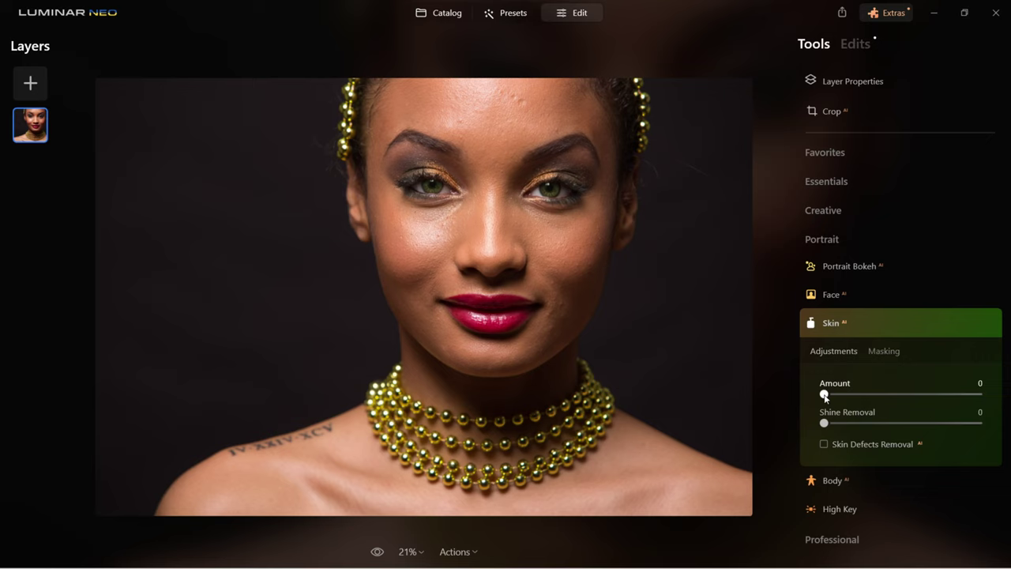
left_click_drag(824, 395, 886, 393)
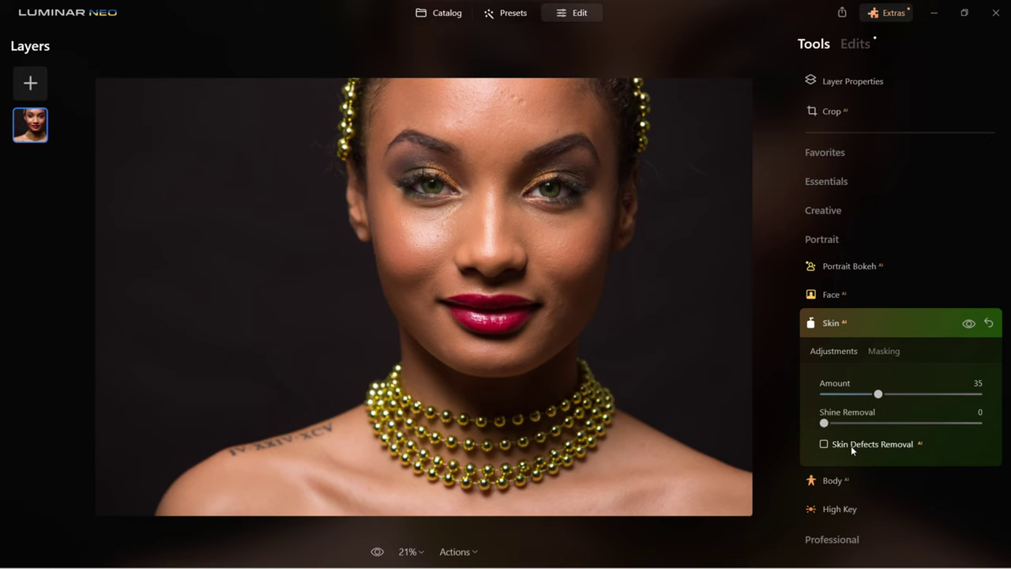
left_click(824, 443)
mouse_move(877, 394)
left_mouse_down()
mouse_move(951, 395)
mouse_move(872, 393)
left_mouse_up()
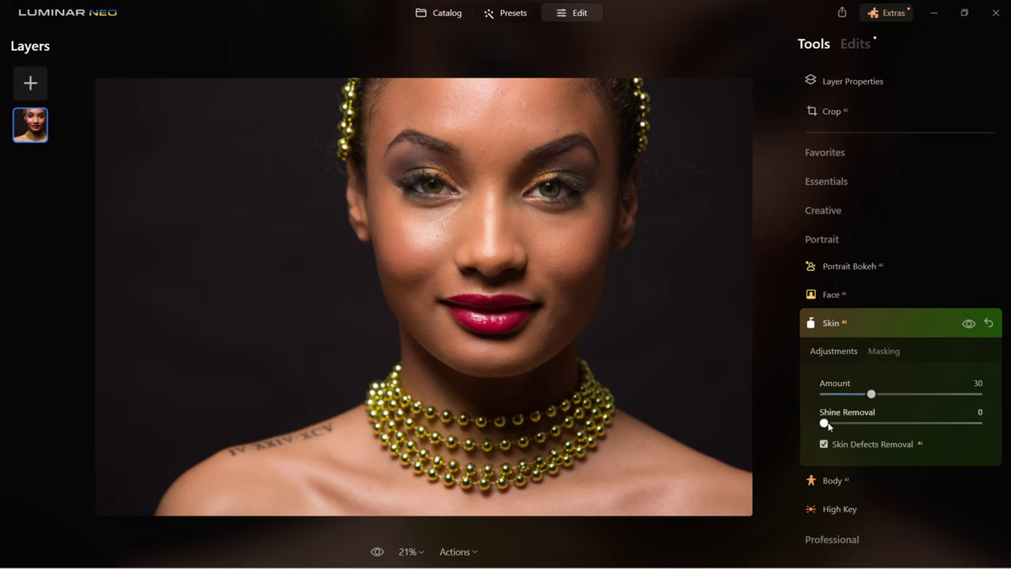
left_click_drag(824, 423, 858, 424)
left_click(378, 550)
left_click(378, 550)
left_click(378, 551)
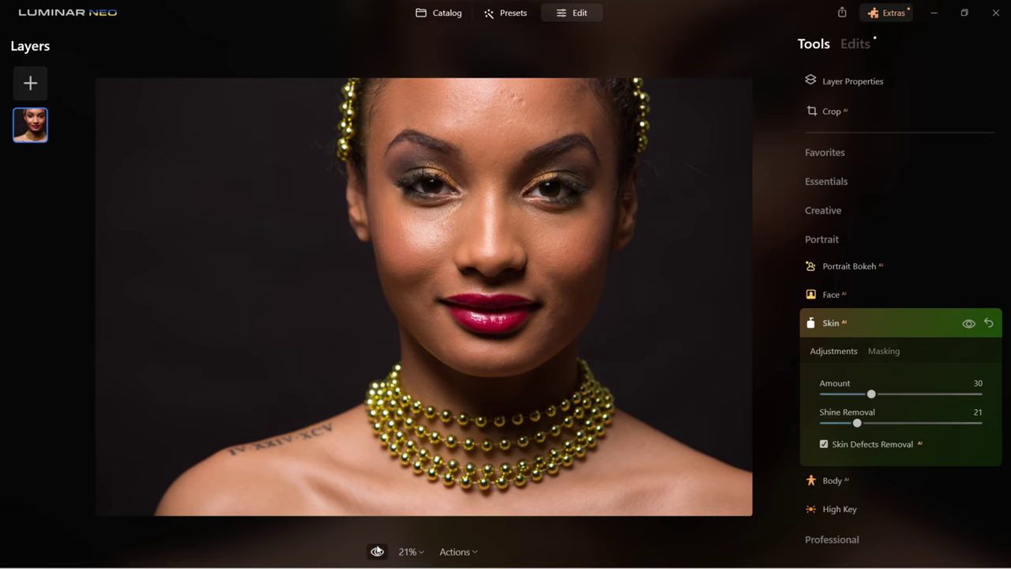
left_click(377, 551)
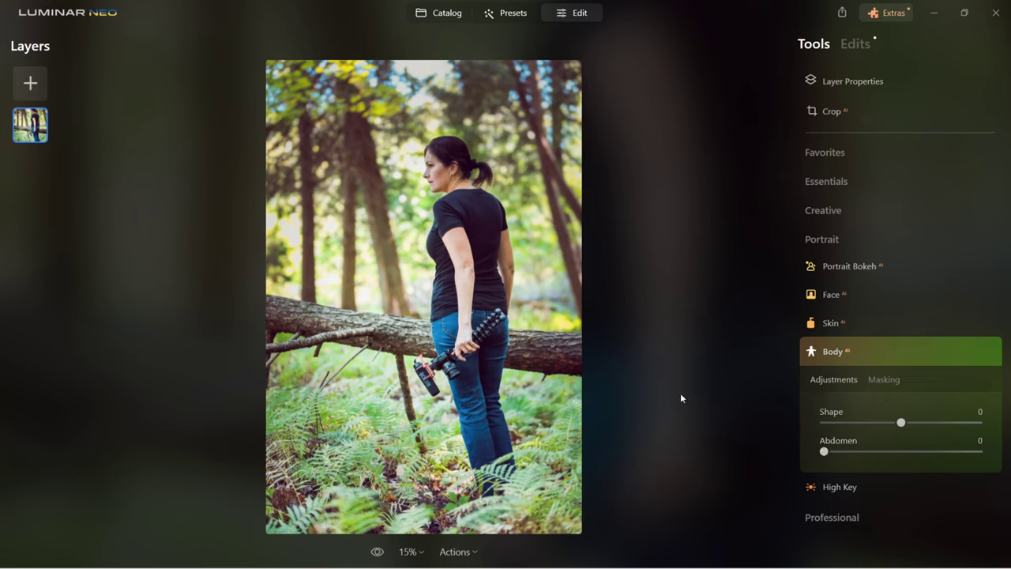
- Lower the Shape value in Body AI for the woman in the forest photo
left_click_drag(900, 423, 889, 423)
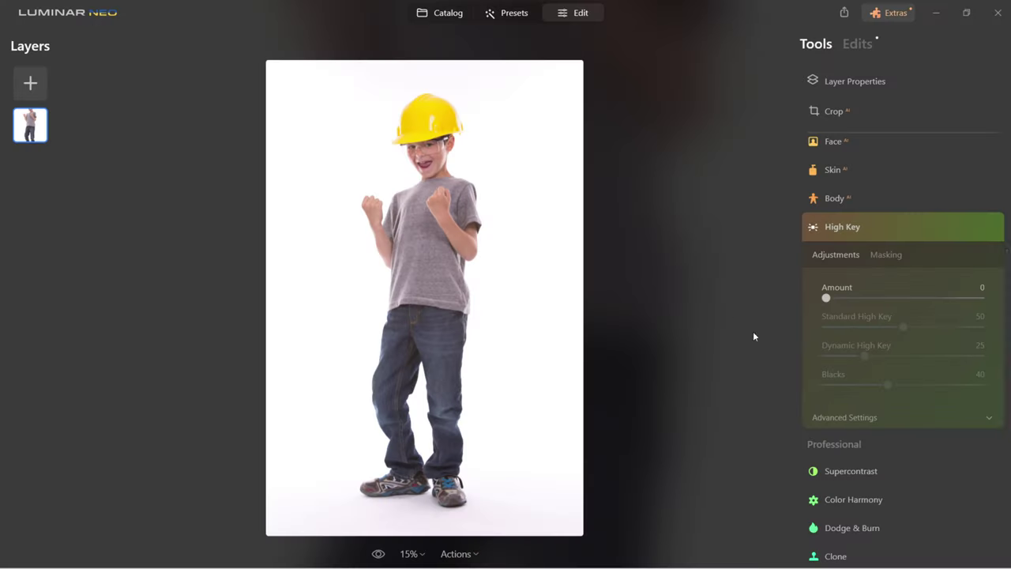
- Apply High Key to the boy's photo with Amount 15, Standard High Key 0, Dynamic High Key 15 and Blacks 0, and lower Glow
left_click_drag(827, 298, 853, 302)
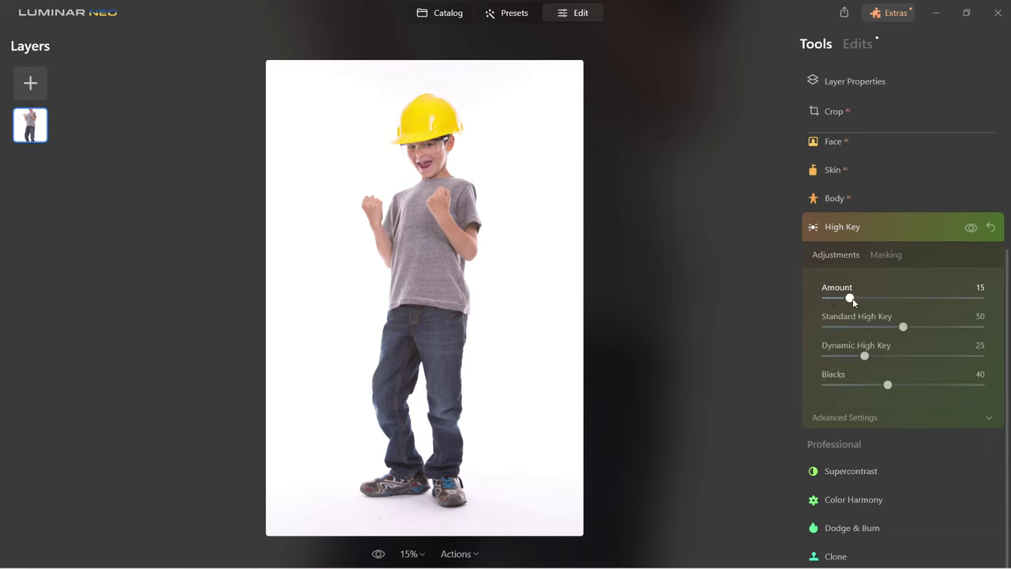
left_click_drag(902, 326, 821, 327)
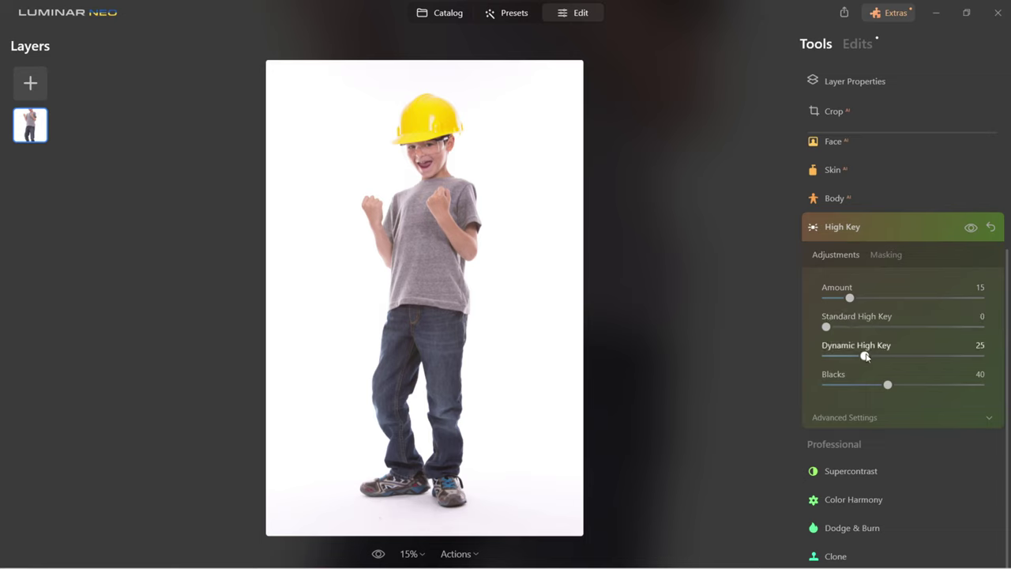
left_click_drag(865, 357, 849, 357)
left_click_drag(887, 385, 828, 384)
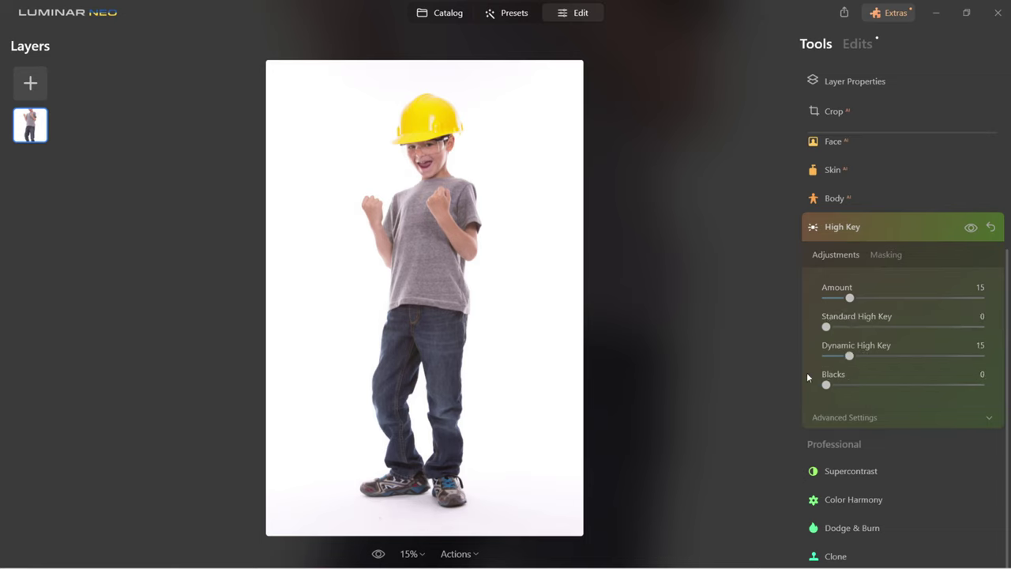
left_click(844, 417)
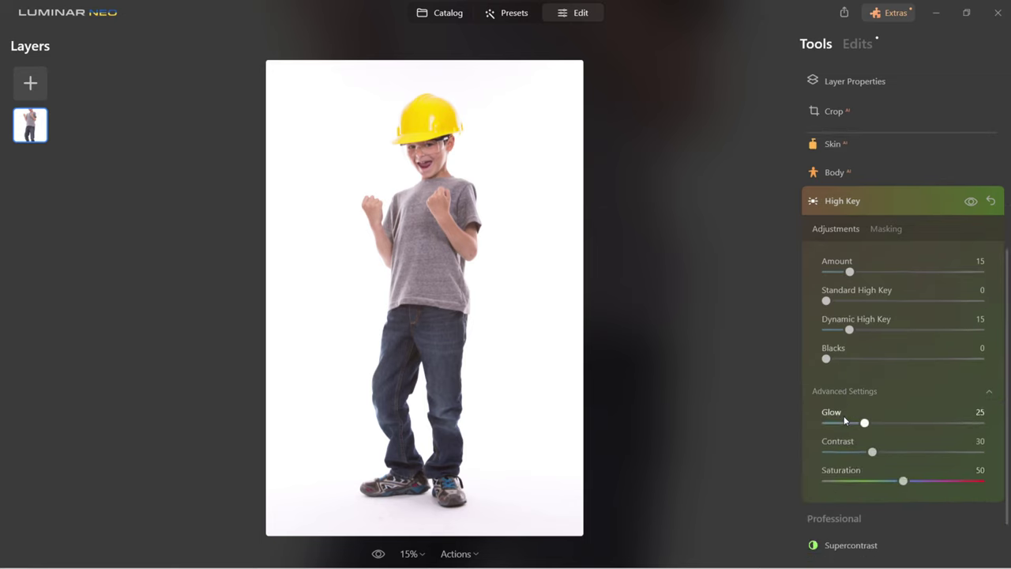
left_click_drag(864, 351, 848, 350)
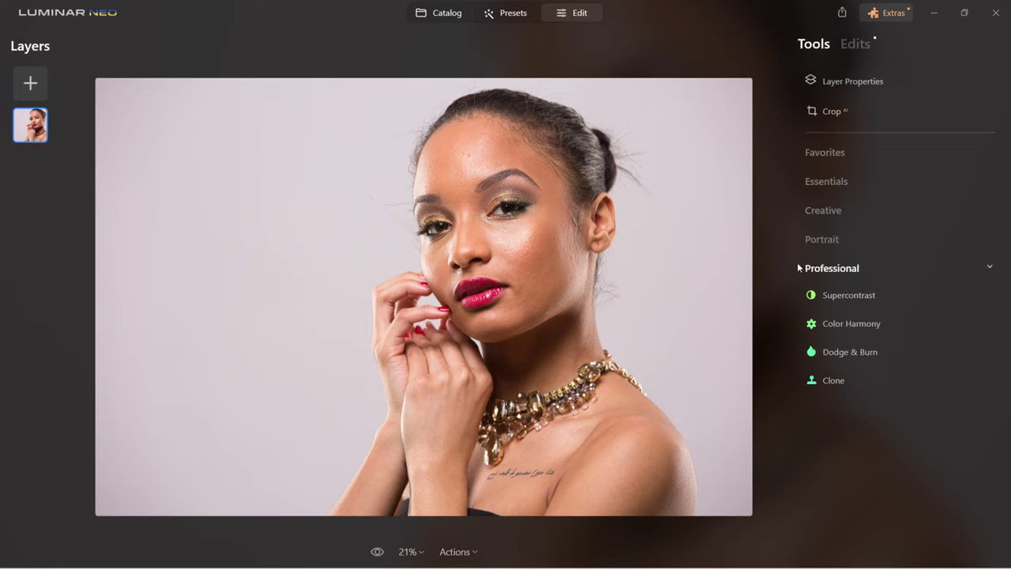
- Apply Supercontrast to the portrait with Highlights Contrast 14, Highlights Balance -4, Midtones Contrast 2 and Shadows Contrast 6
left_click(846, 295)
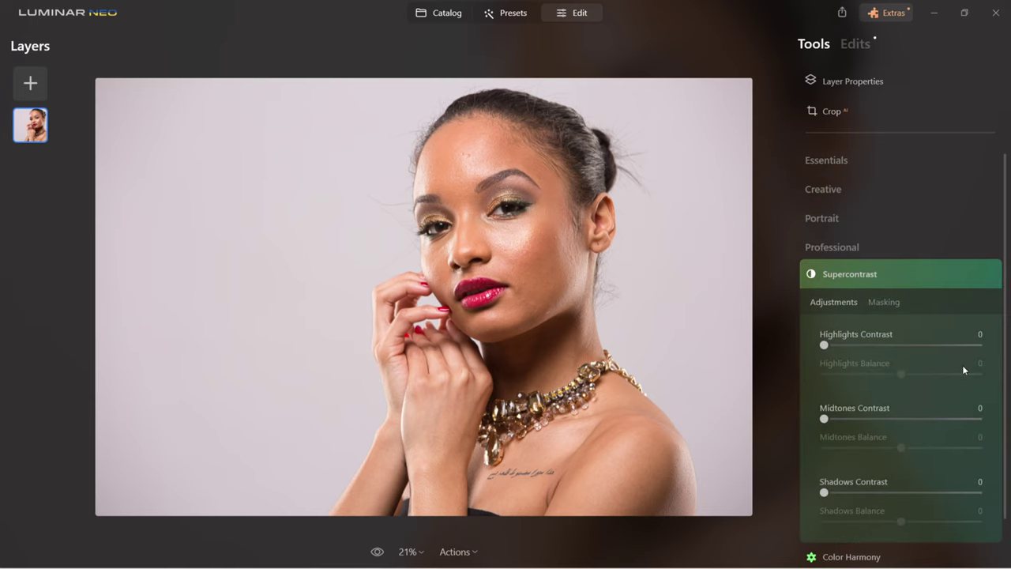
left_click_drag(824, 345, 846, 345)
left_click_drag(900, 373, 897, 373)
left_click_drag(823, 419, 838, 419)
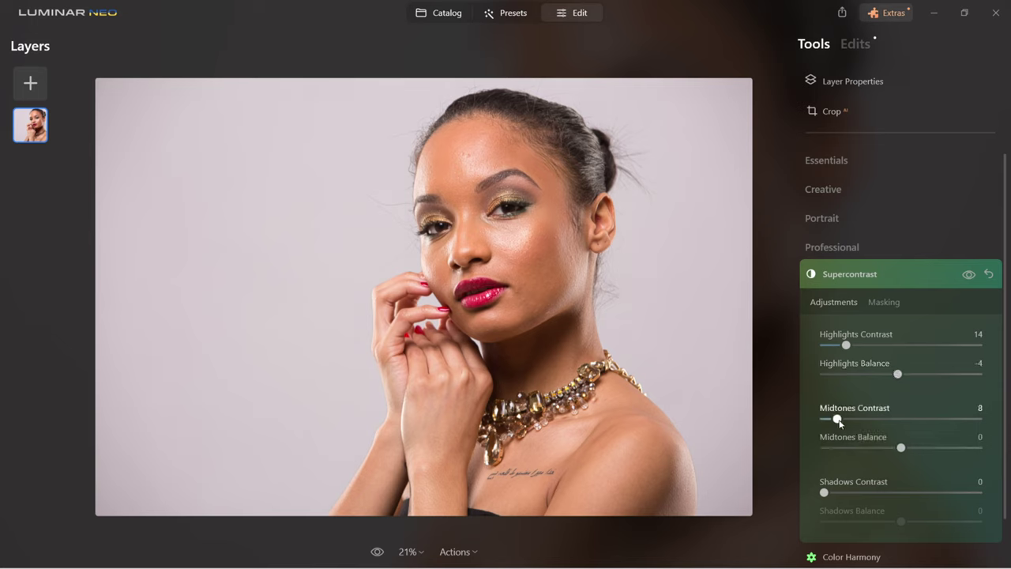
left_click_drag(829, 421, 827, 418)
mouse_move(824, 492)
left_mouse_down()
mouse_move(839, 492)
mouse_move(829, 492)
left_mouse_up()
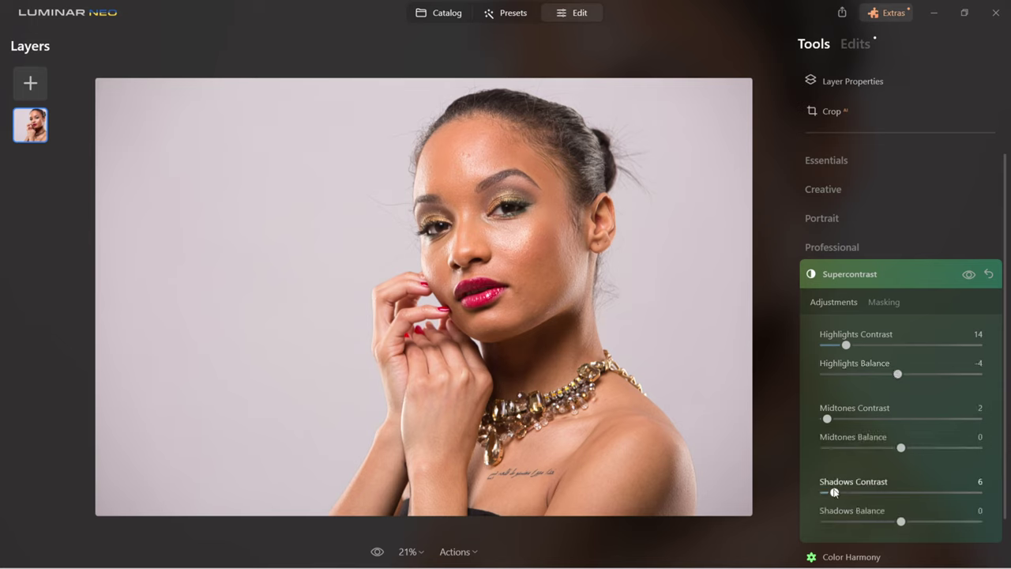
left_click(832, 276)
- Examine the Color Harmony adjustments, including Color Contrast, Split Color Warmth and Color Balance
left_click(837, 323)
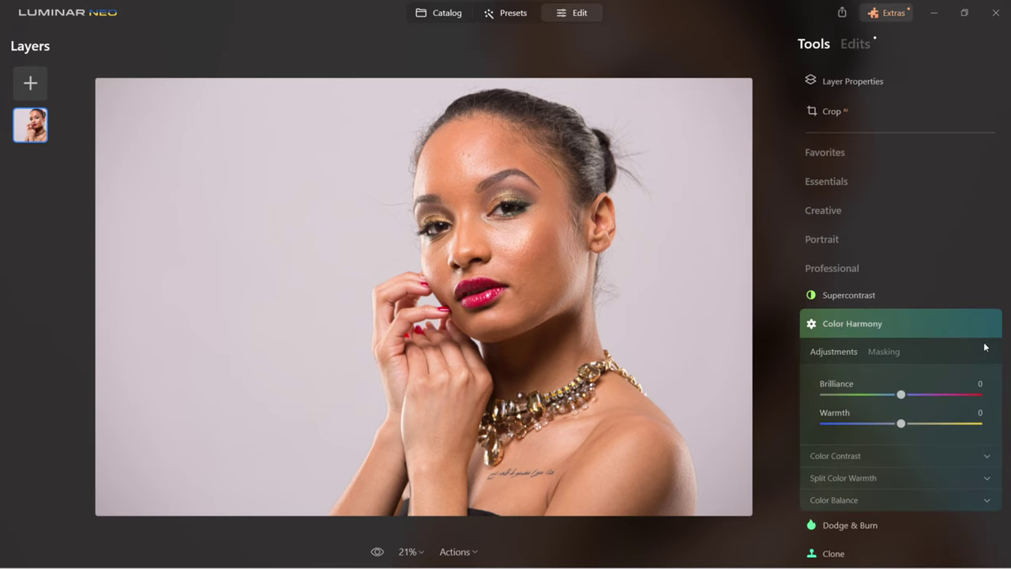
left_click(848, 458)
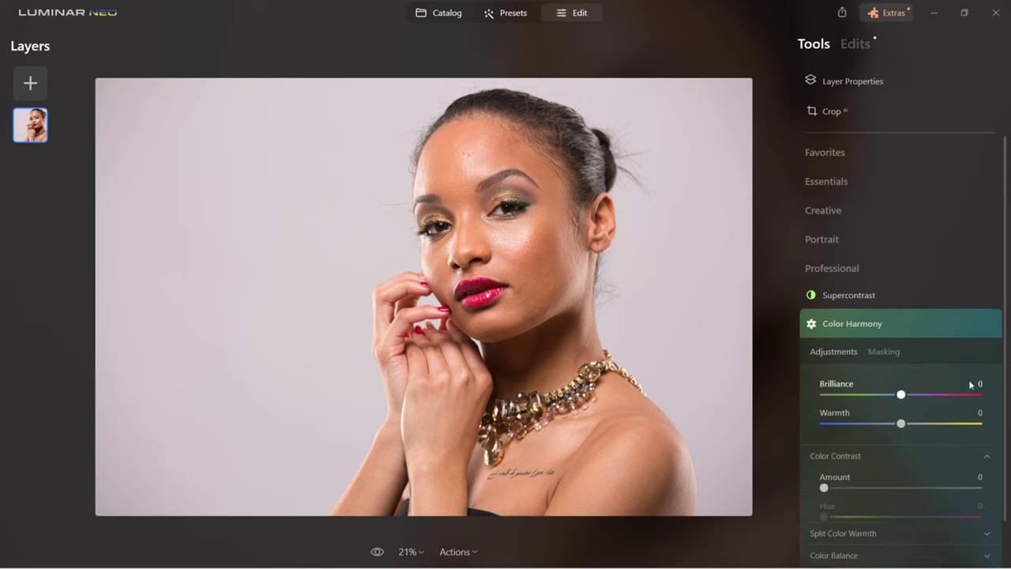
scroll(953, 395, "down", 2)
left_click(928, 481)
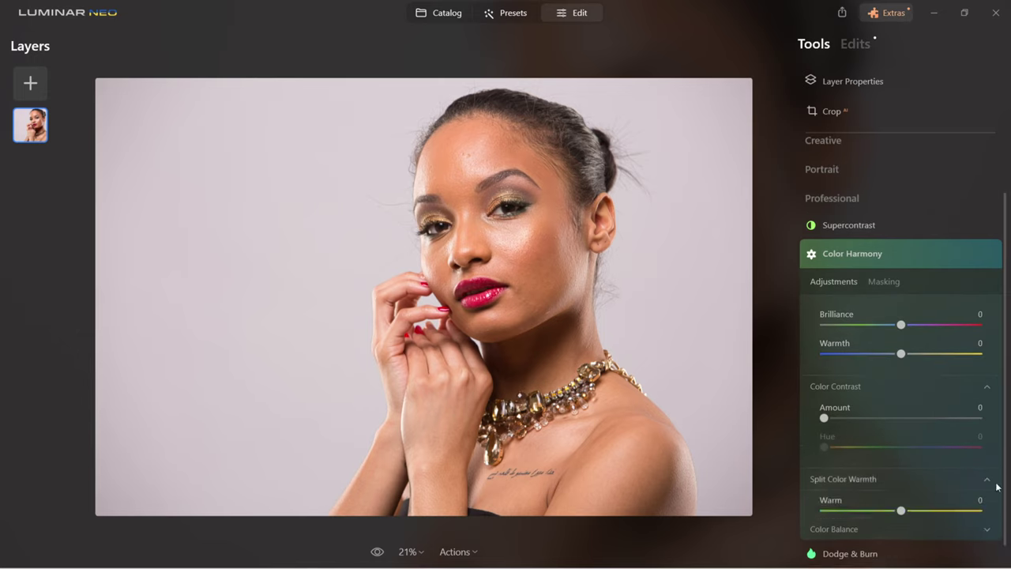
left_click(843, 502)
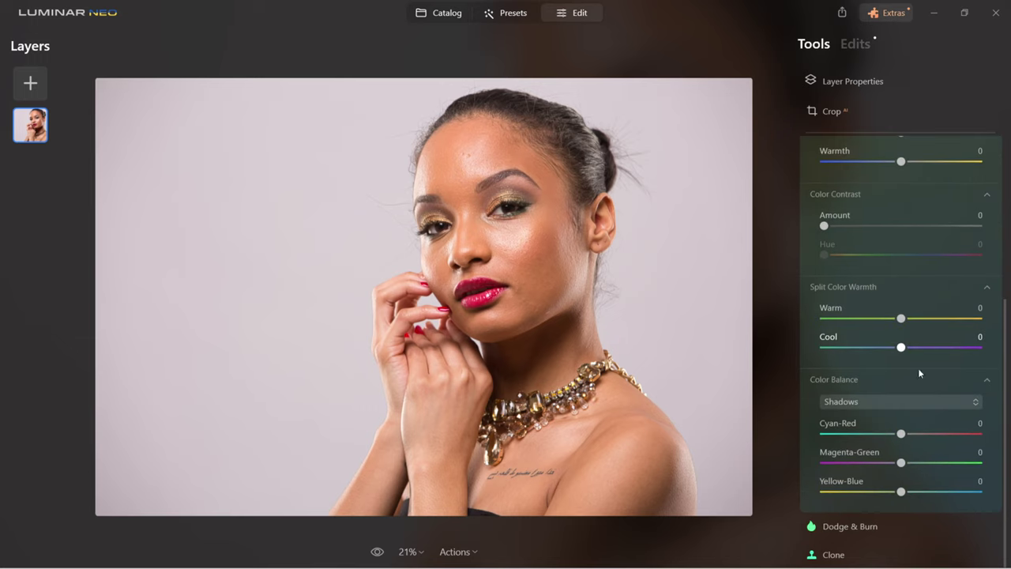
- Set the Dodge & Burn brush to Lighten with Size 61 and Strength 38
left_click(923, 296)
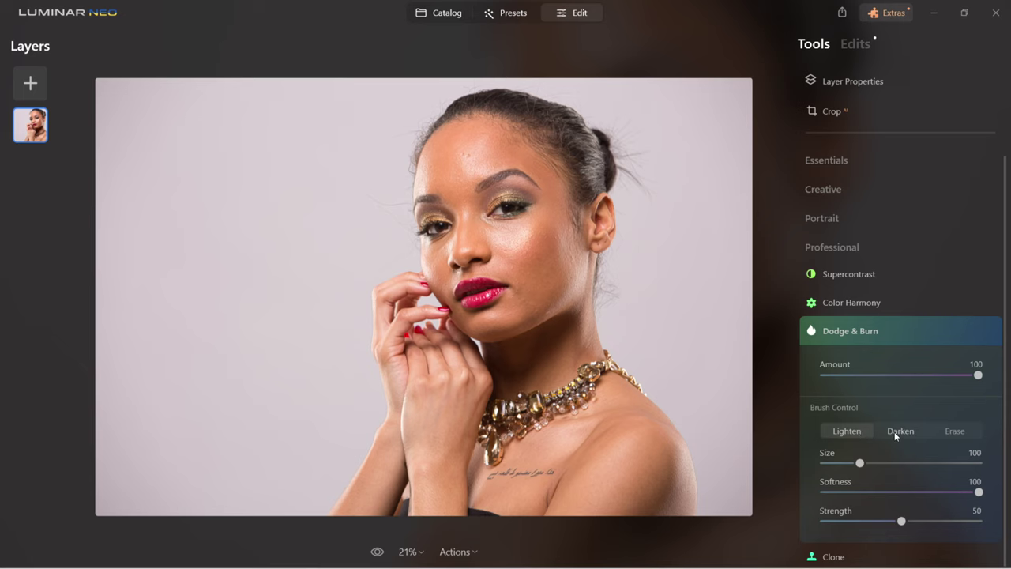
left_click(846, 430)
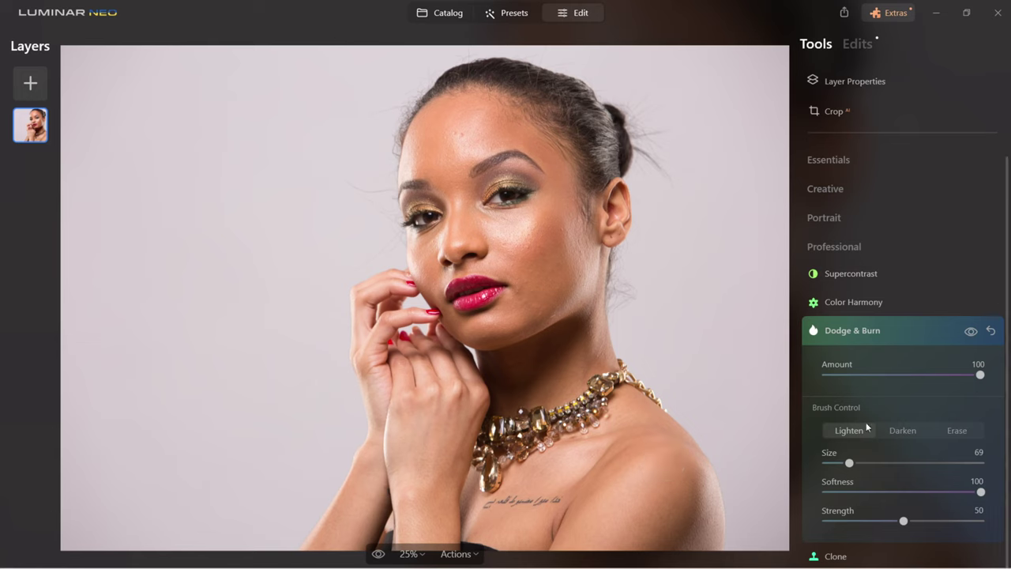
left_click(849, 463)
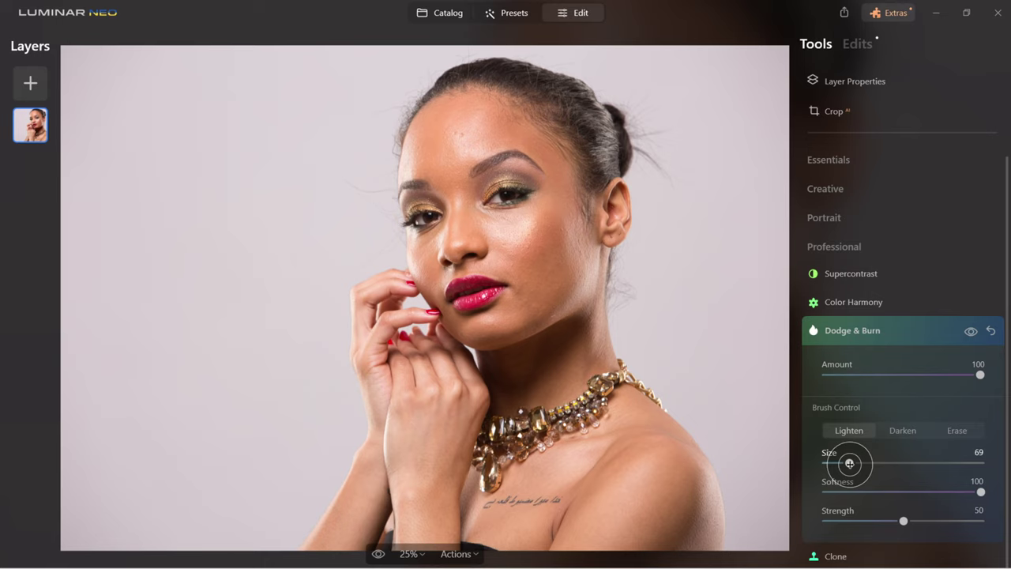
left_click_drag(849, 463, 846, 463)
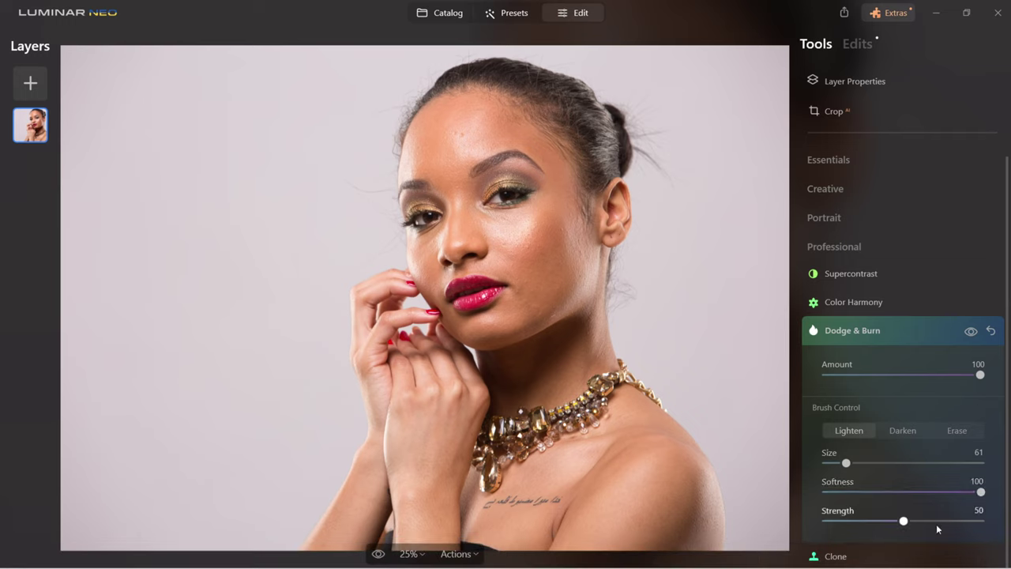
left_click_drag(903, 521, 884, 522)
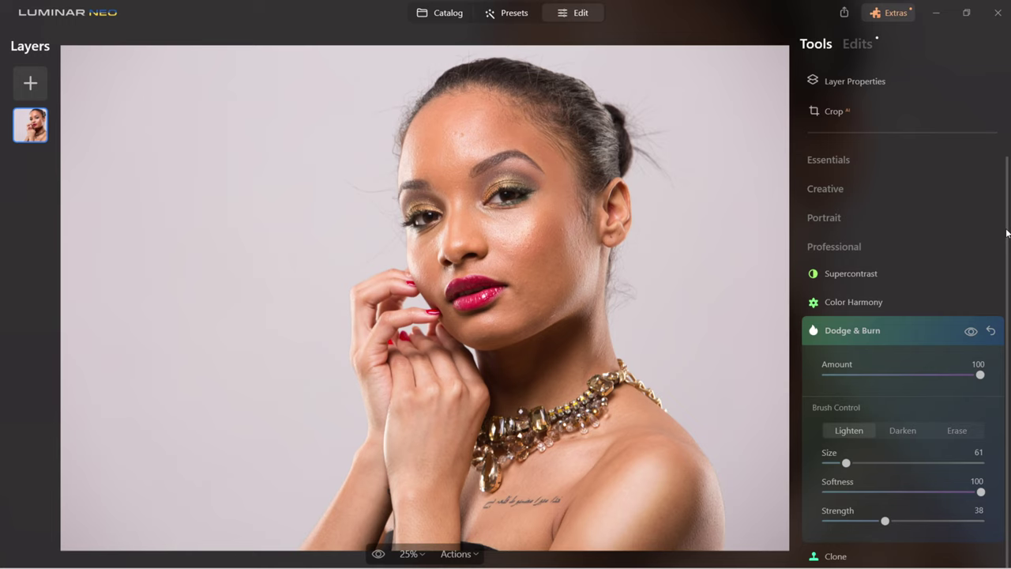
- Reduce the Dodge & Burn Amount to 60 and compare the portrait before and after
left_click_drag(979, 377, 932, 382)
mouse_move(918, 383)
left_mouse_down()
mouse_move(903, 384)
mouse_move(918, 384)
left_mouse_up()
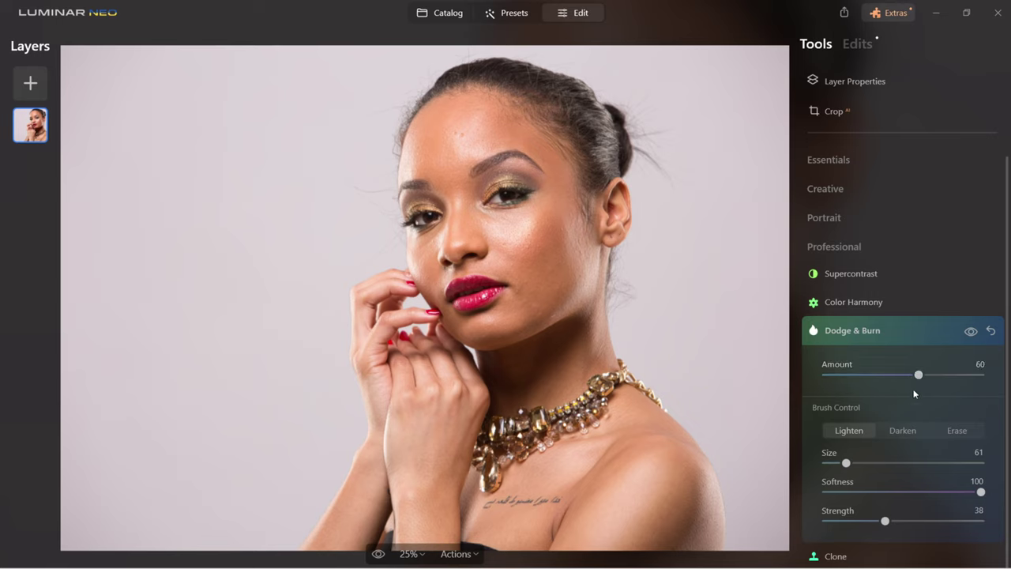
left_click(378, 553)
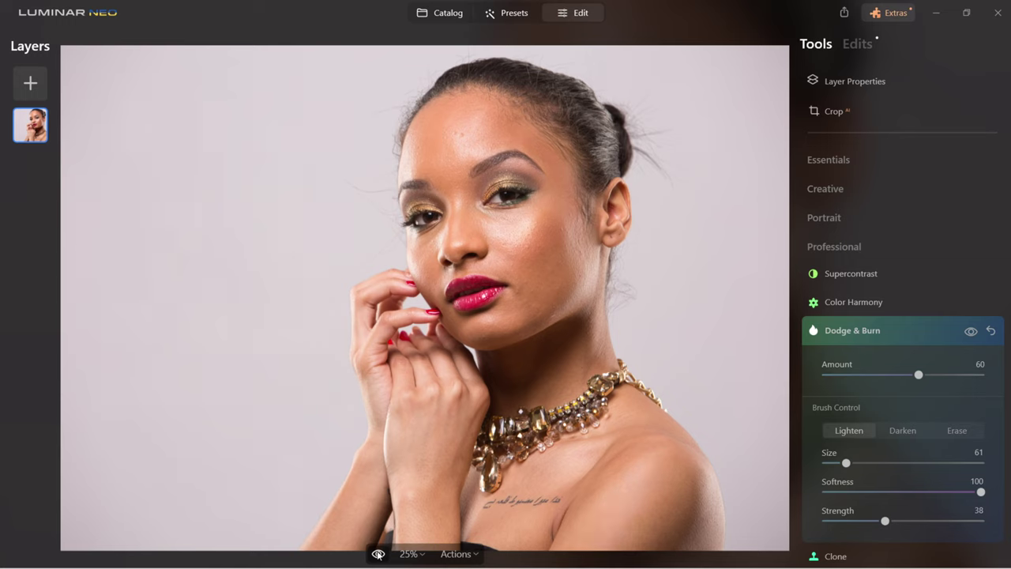
left_click(378, 553)
left_click(377, 553)
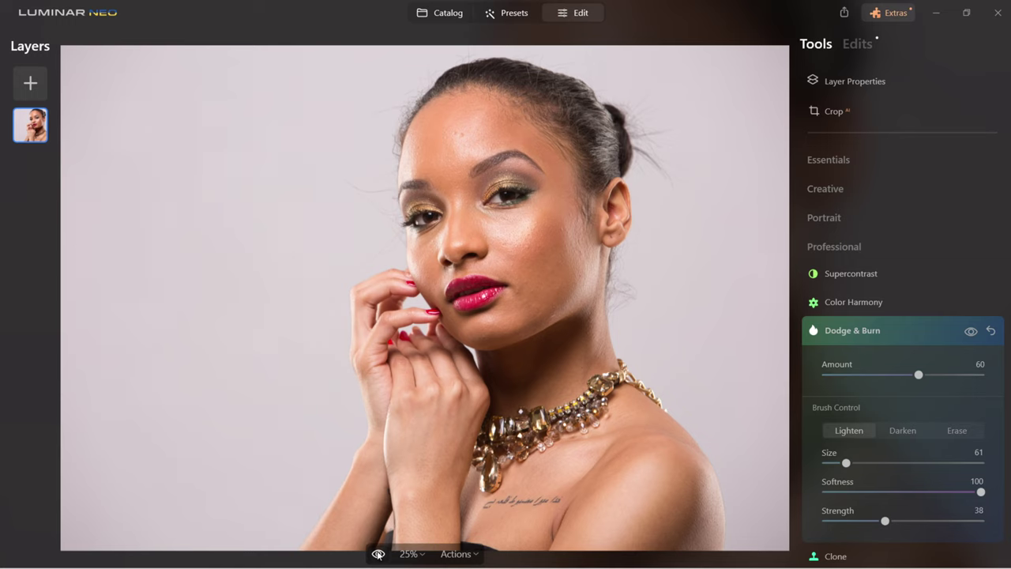
left_click(851, 331)
- Set up Clone at 50% zoom with Size 43 and Strength 65, and pick a source point on the woman's forehead
left_click(829, 383)
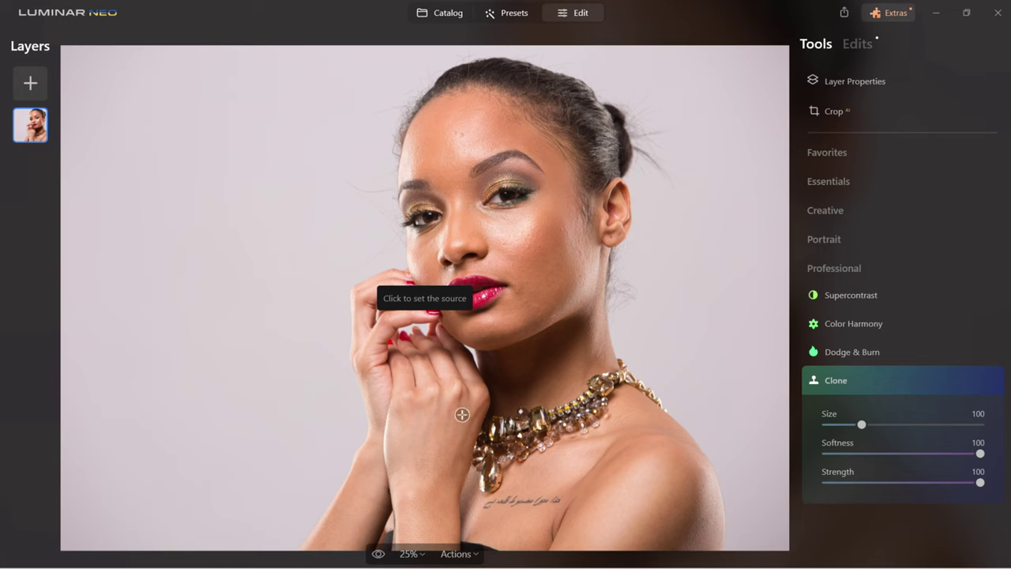
left_click(411, 553)
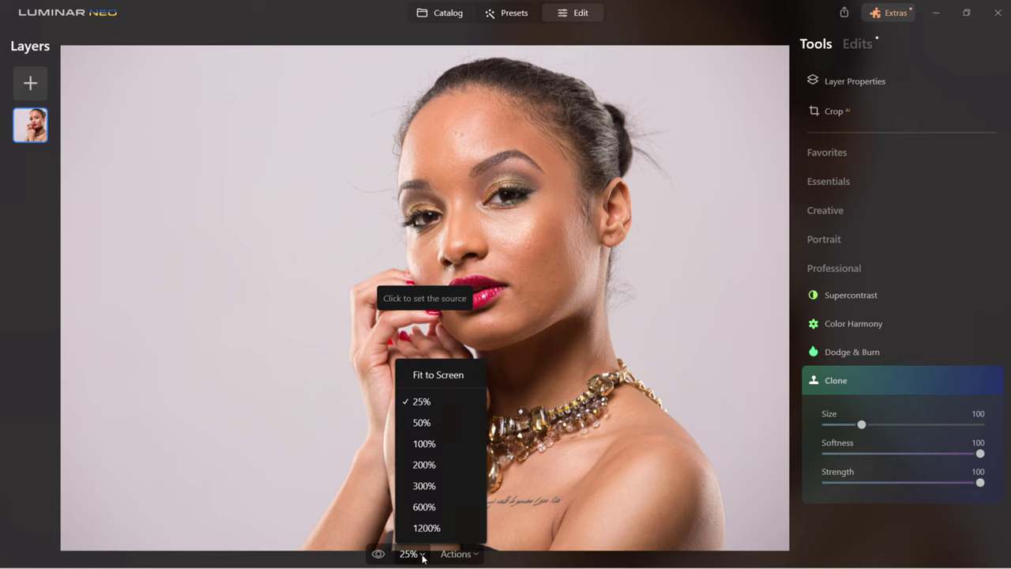
left_click(431, 423)
left_click_drag(861, 424, 838, 425)
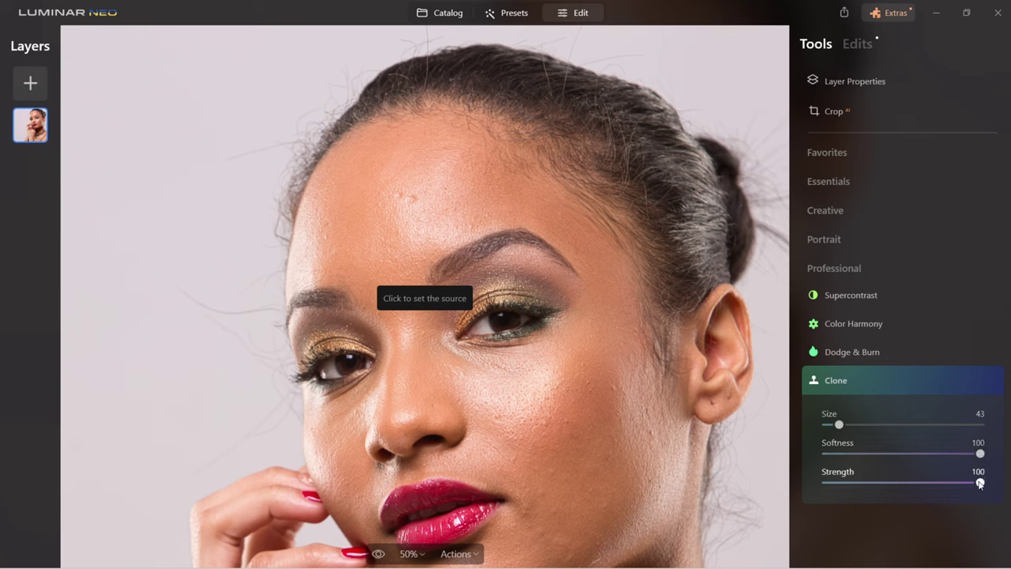
left_click_drag(980, 483, 926, 483)
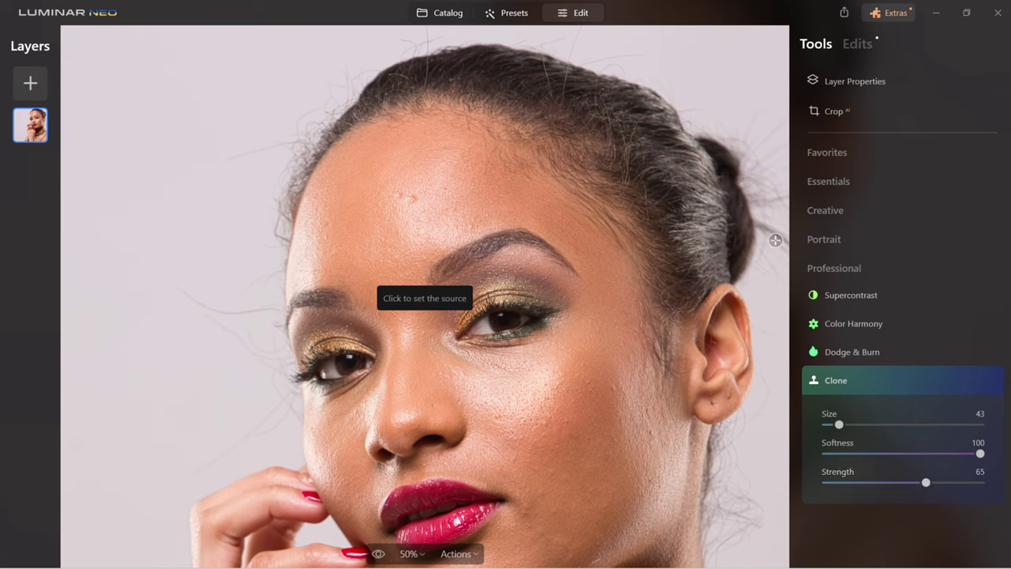
left_click(418, 182)
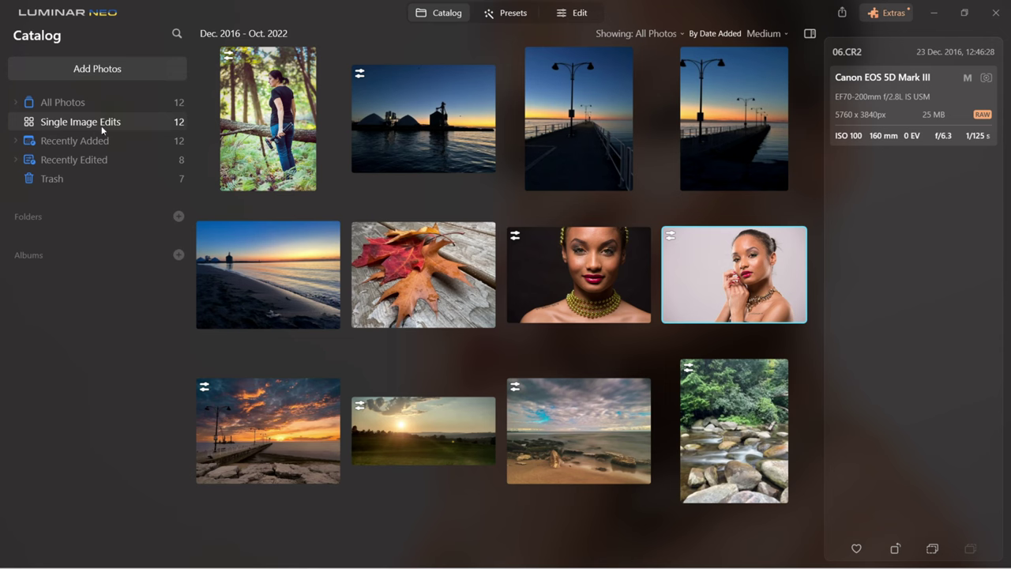
- Look through the commands available for the photo of the woman in the forest in the Catalog
right_click(275, 127)
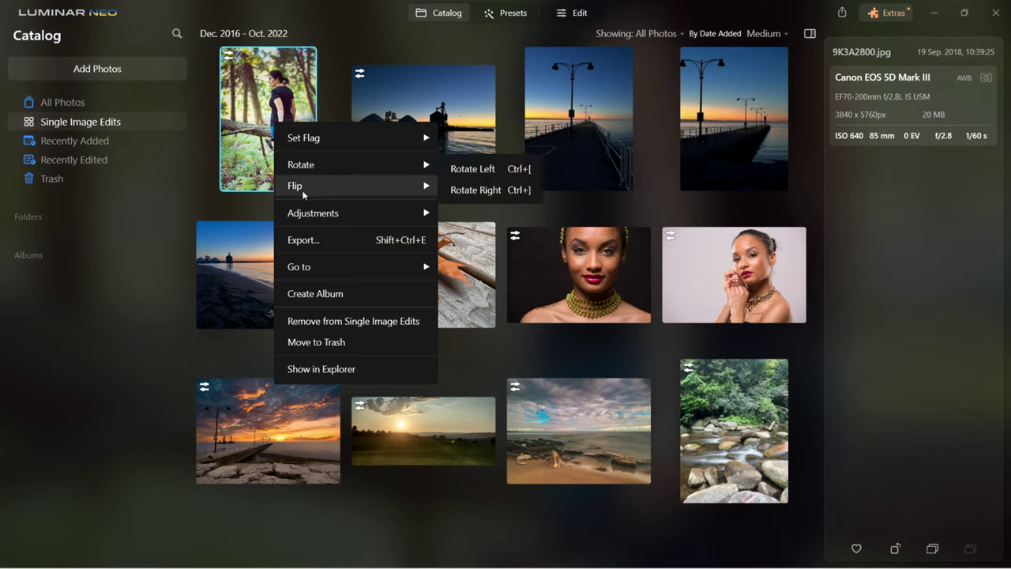
mouse_move(308, 215)
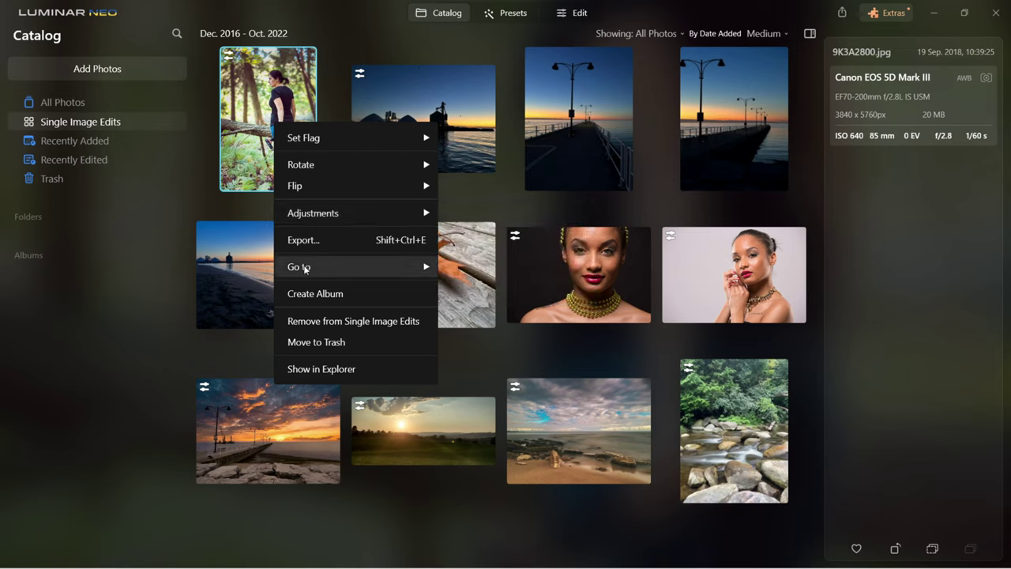
mouse_move(305, 268)
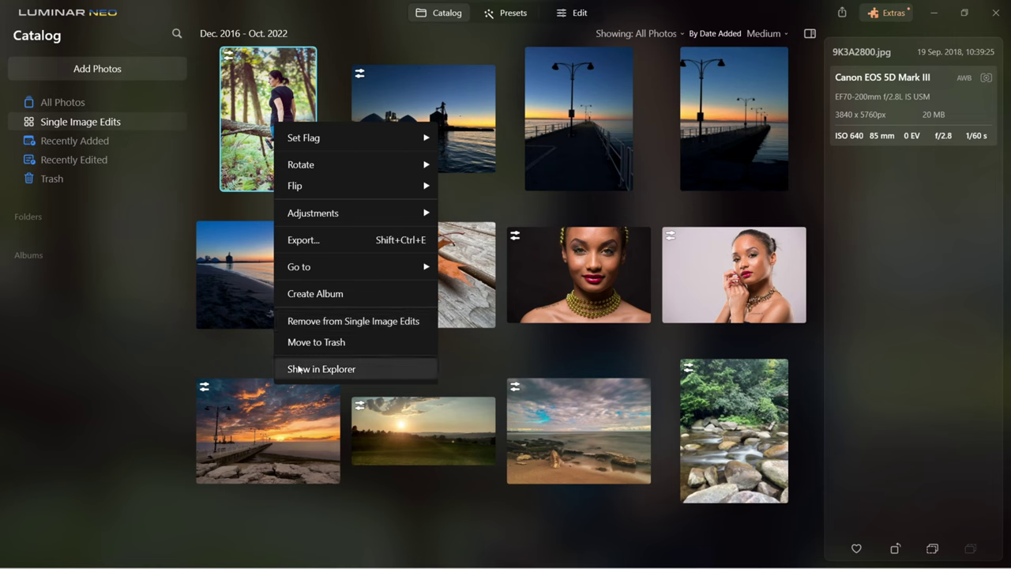
- Look through the application-wide commands and the Catalog's photo filter and thumbnail size options
left_click(112, 15)
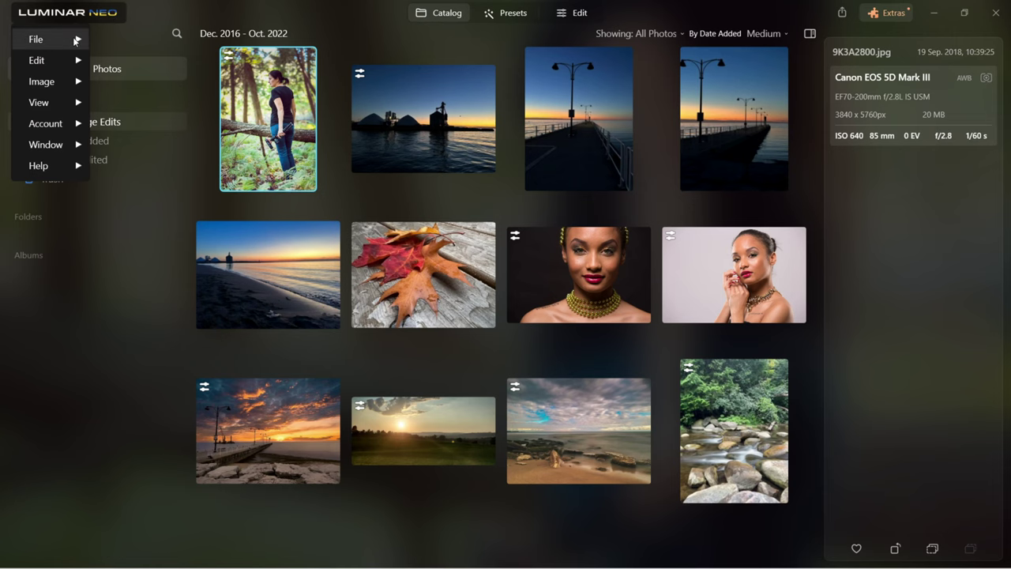
mouse_move(76, 40)
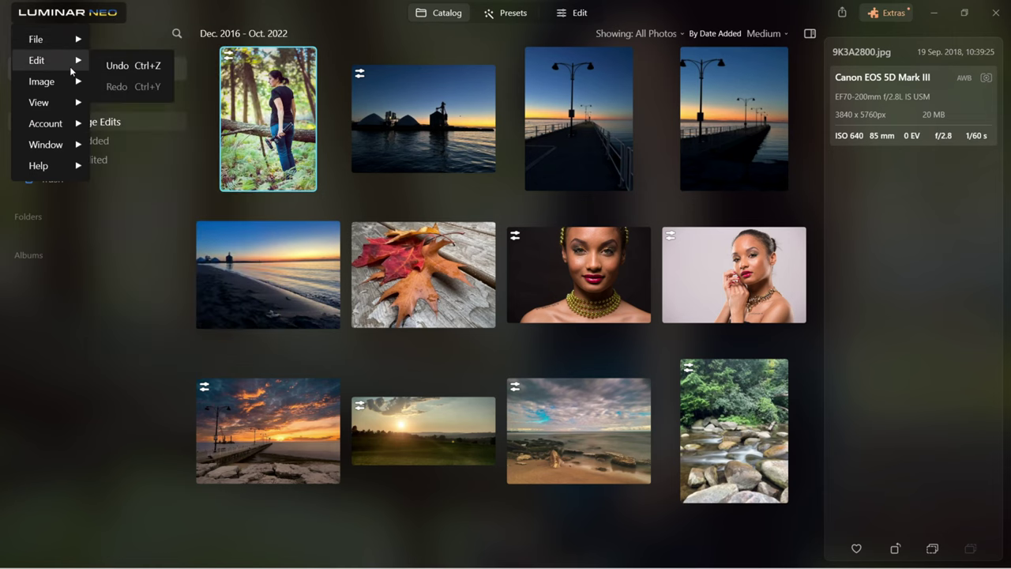
mouse_move(68, 90)
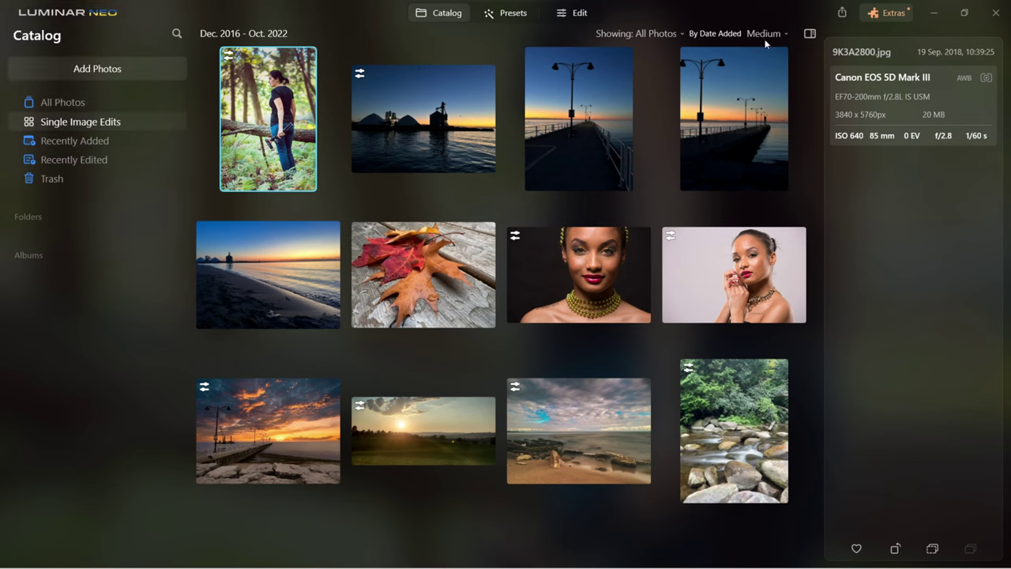
left_click(681, 34)
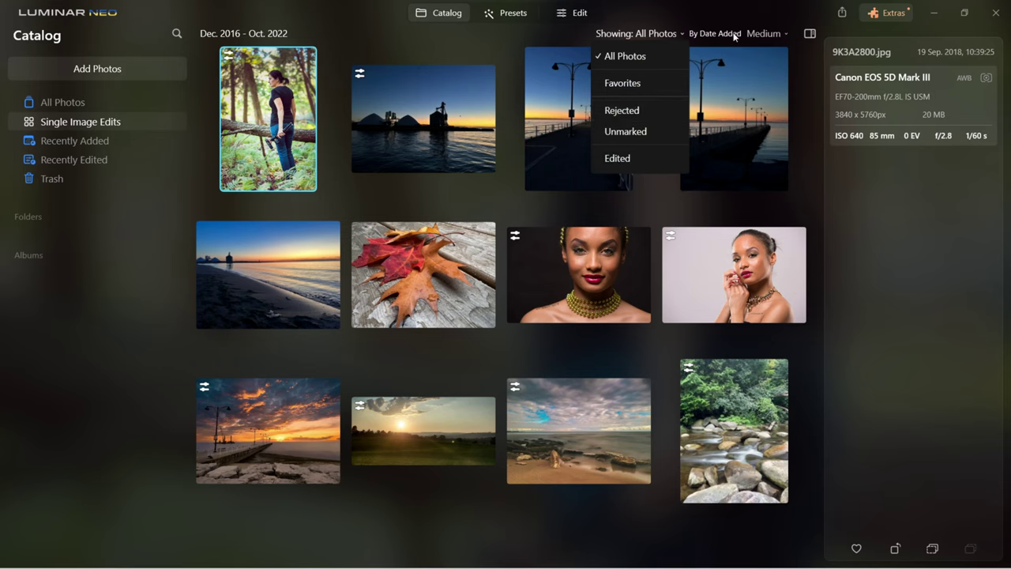
left_click(786, 36)
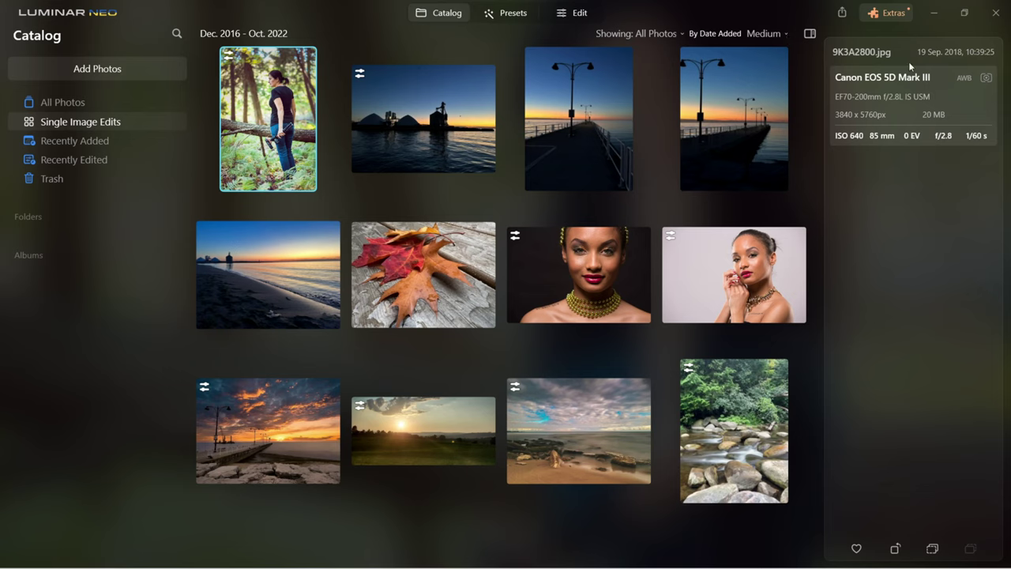
- Hide and restore the photo information display, and view the details of the rocky stream photo
left_click(808, 34)
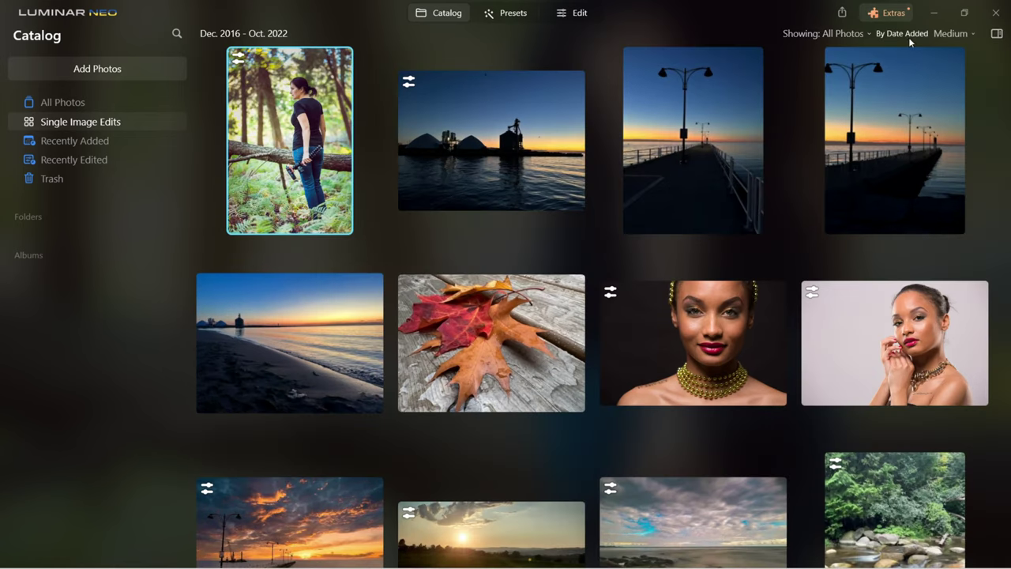
left_click(997, 34)
left_click(746, 419)
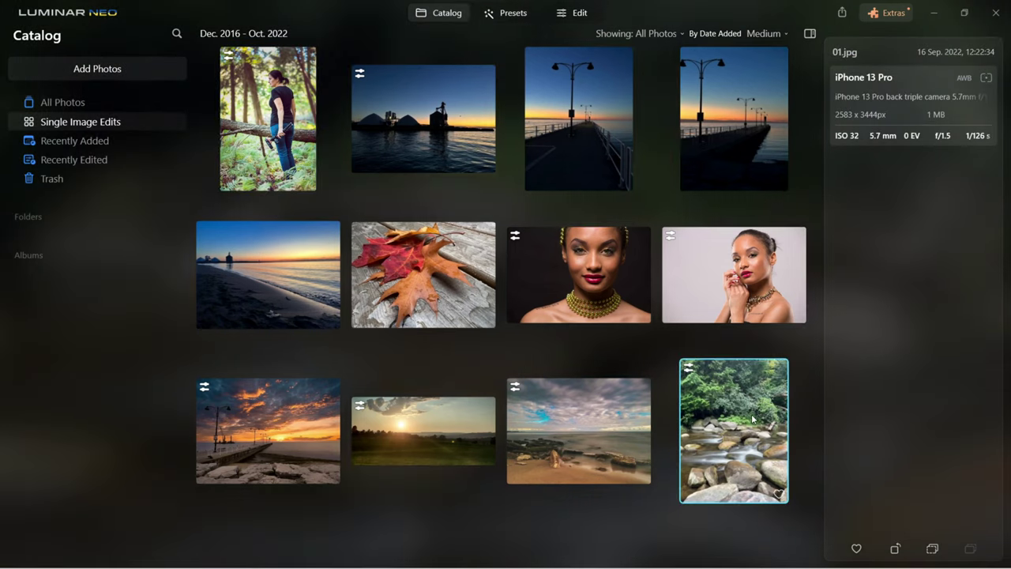
- Copy the rocky stream photo's adjustments and view the sharing options available for it
left_click(932, 550)
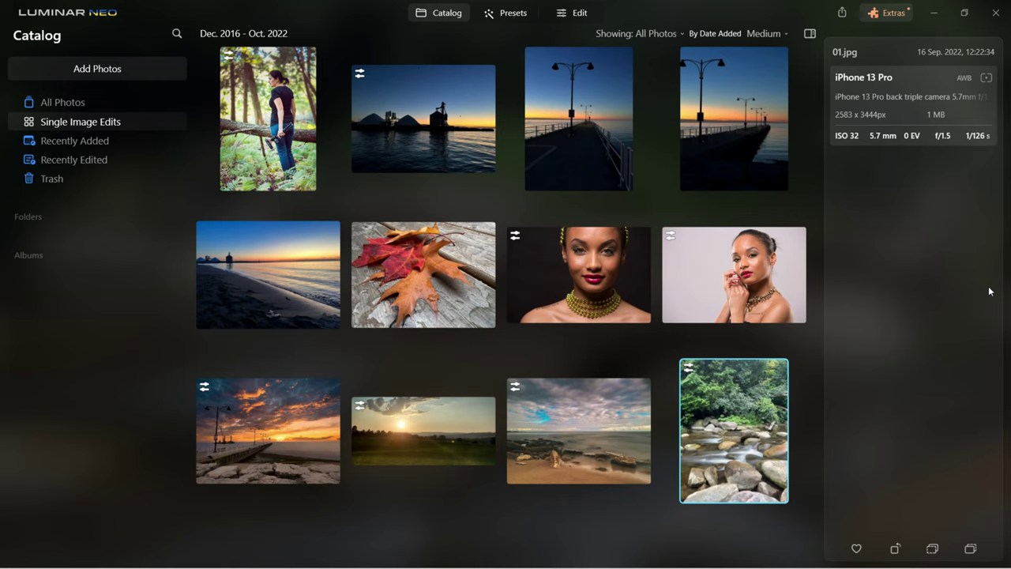
left_click(842, 12)
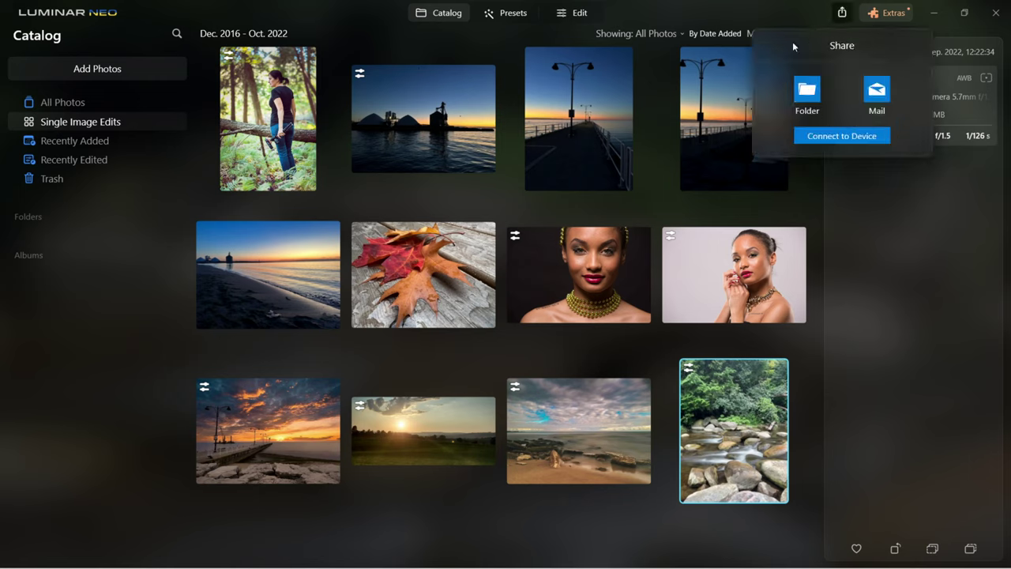
left_click(952, 315)
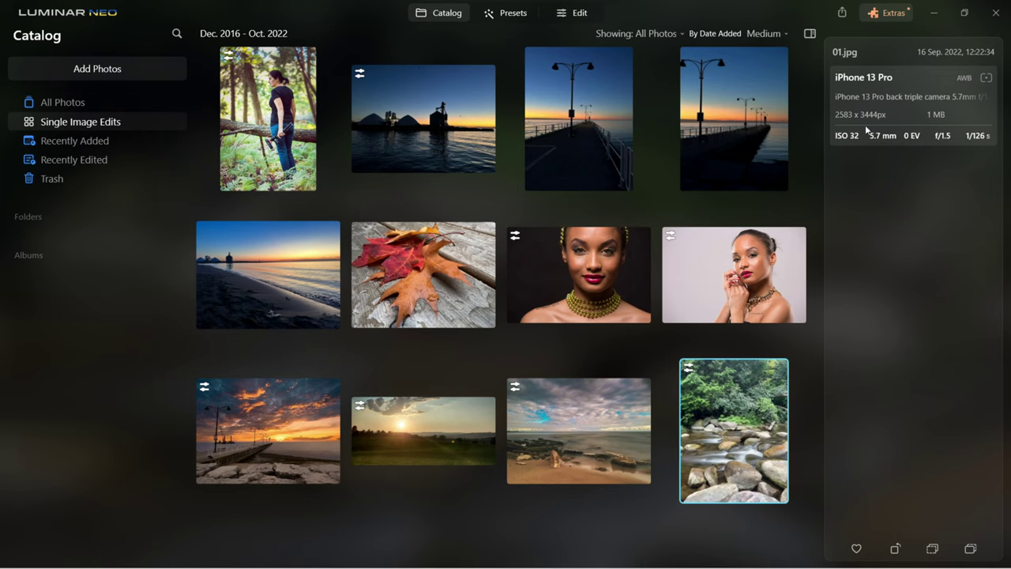
- Look through the available extensions and the monthly X Membership preset and sky collections in Extras
left_click(893, 13)
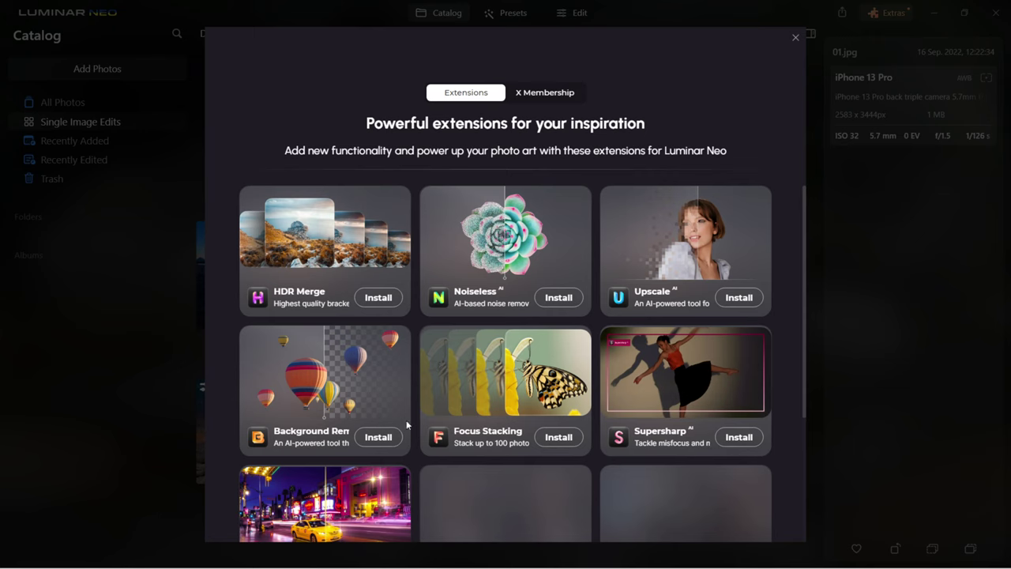
scroll(373, 458, "down", 2)
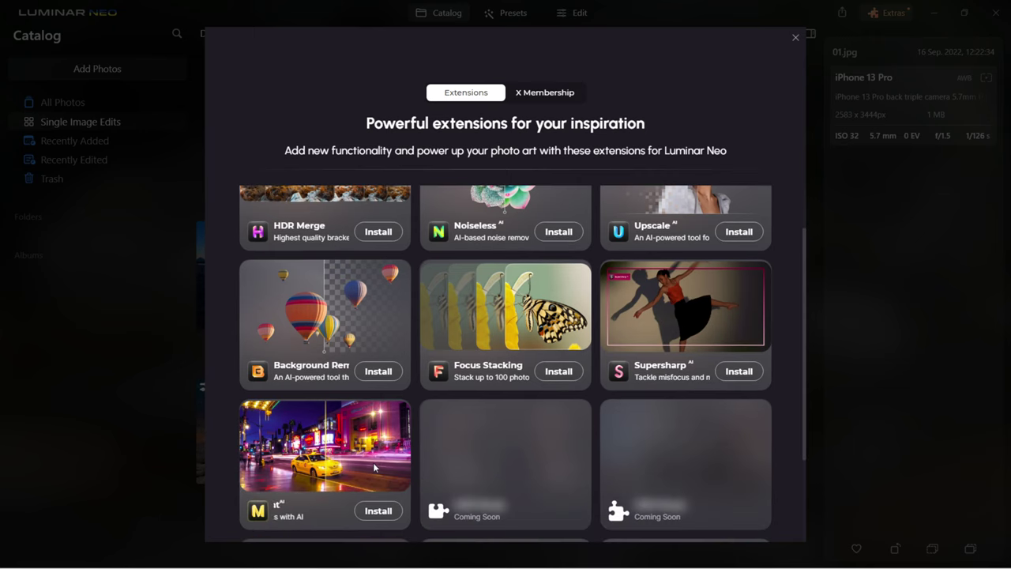
left_click(548, 98)
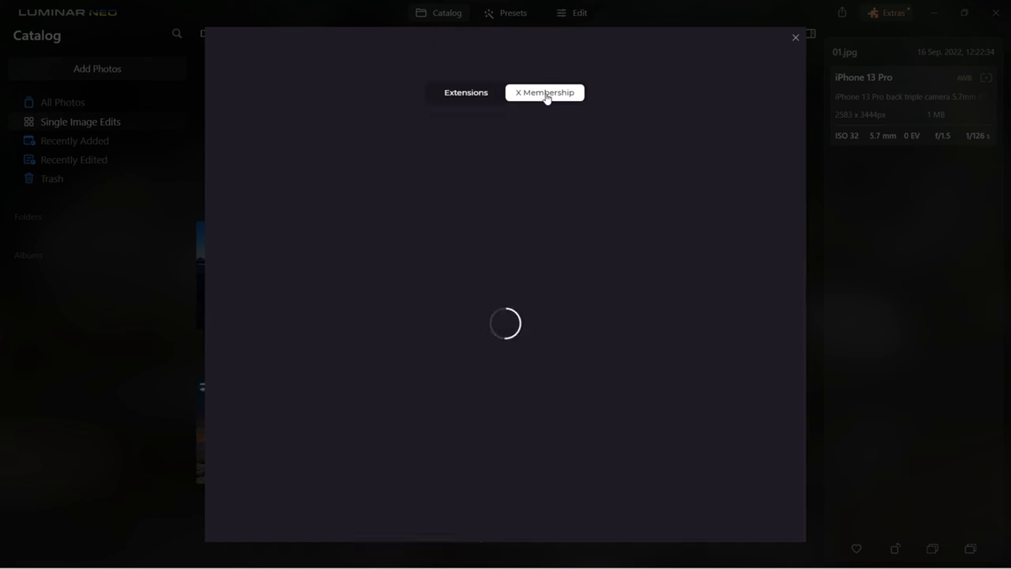
scroll(582, 322, "down", 3)
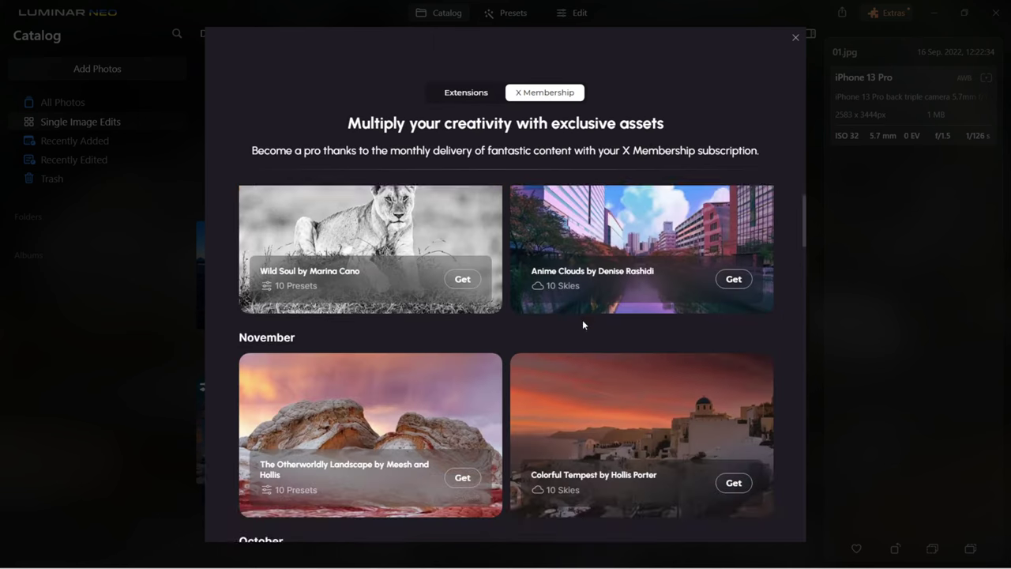
scroll(582, 319, "down", 3)
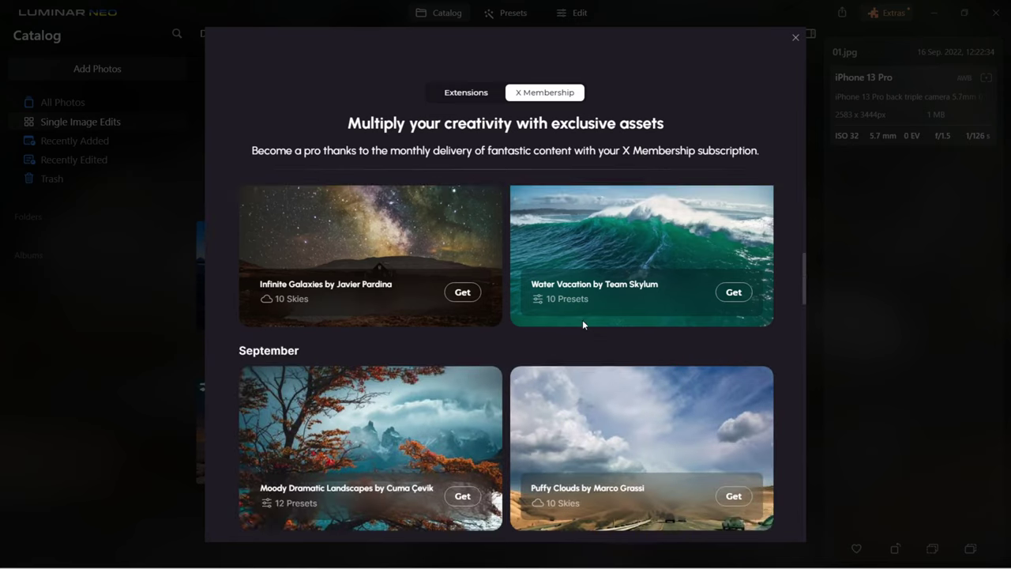
scroll(582, 319, "down", 2)
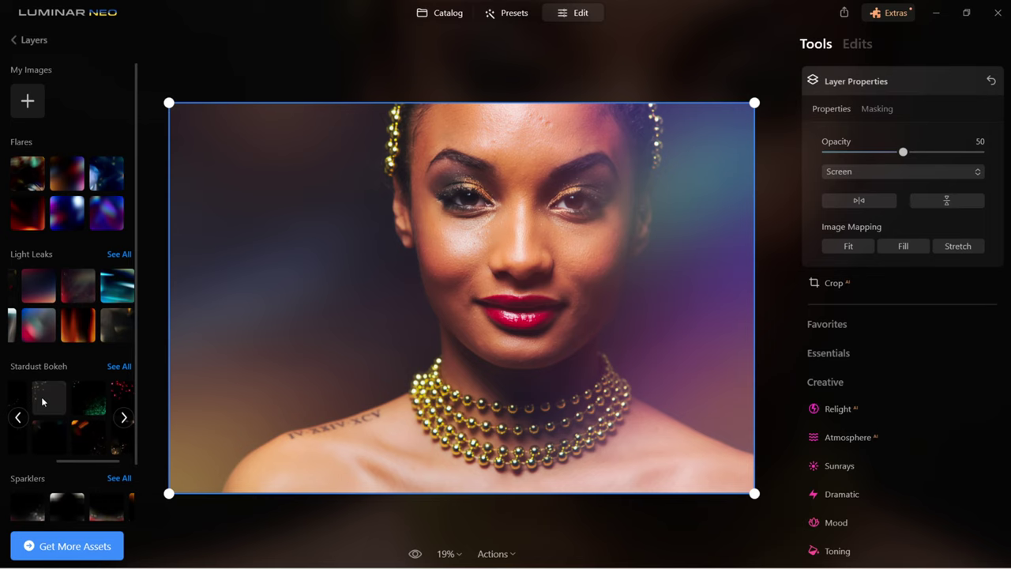
- Add a golden Stardust Bokeh overlay as a new layer on the portrait of the woman with the beaded necklace
left_click(40, 399)
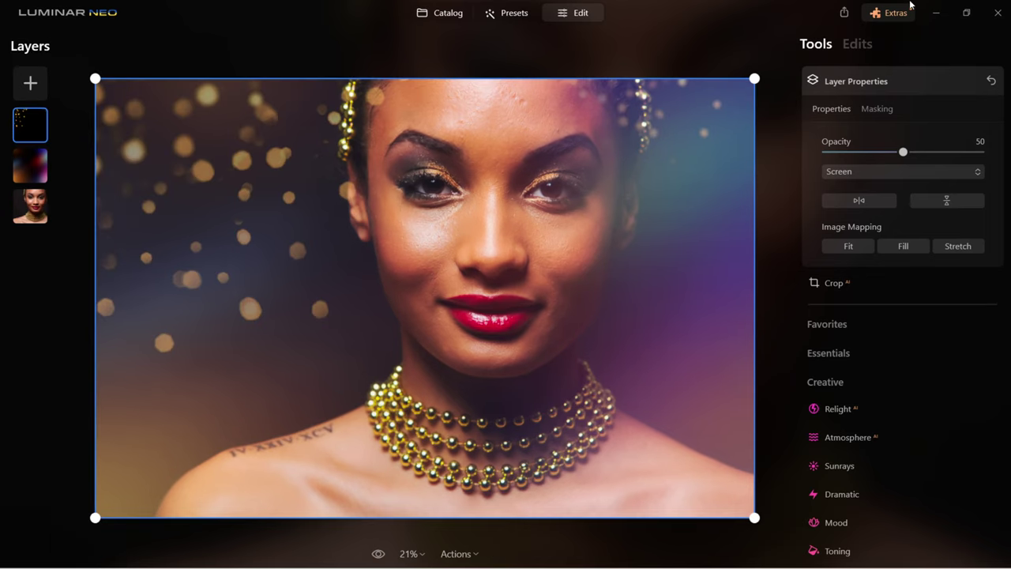